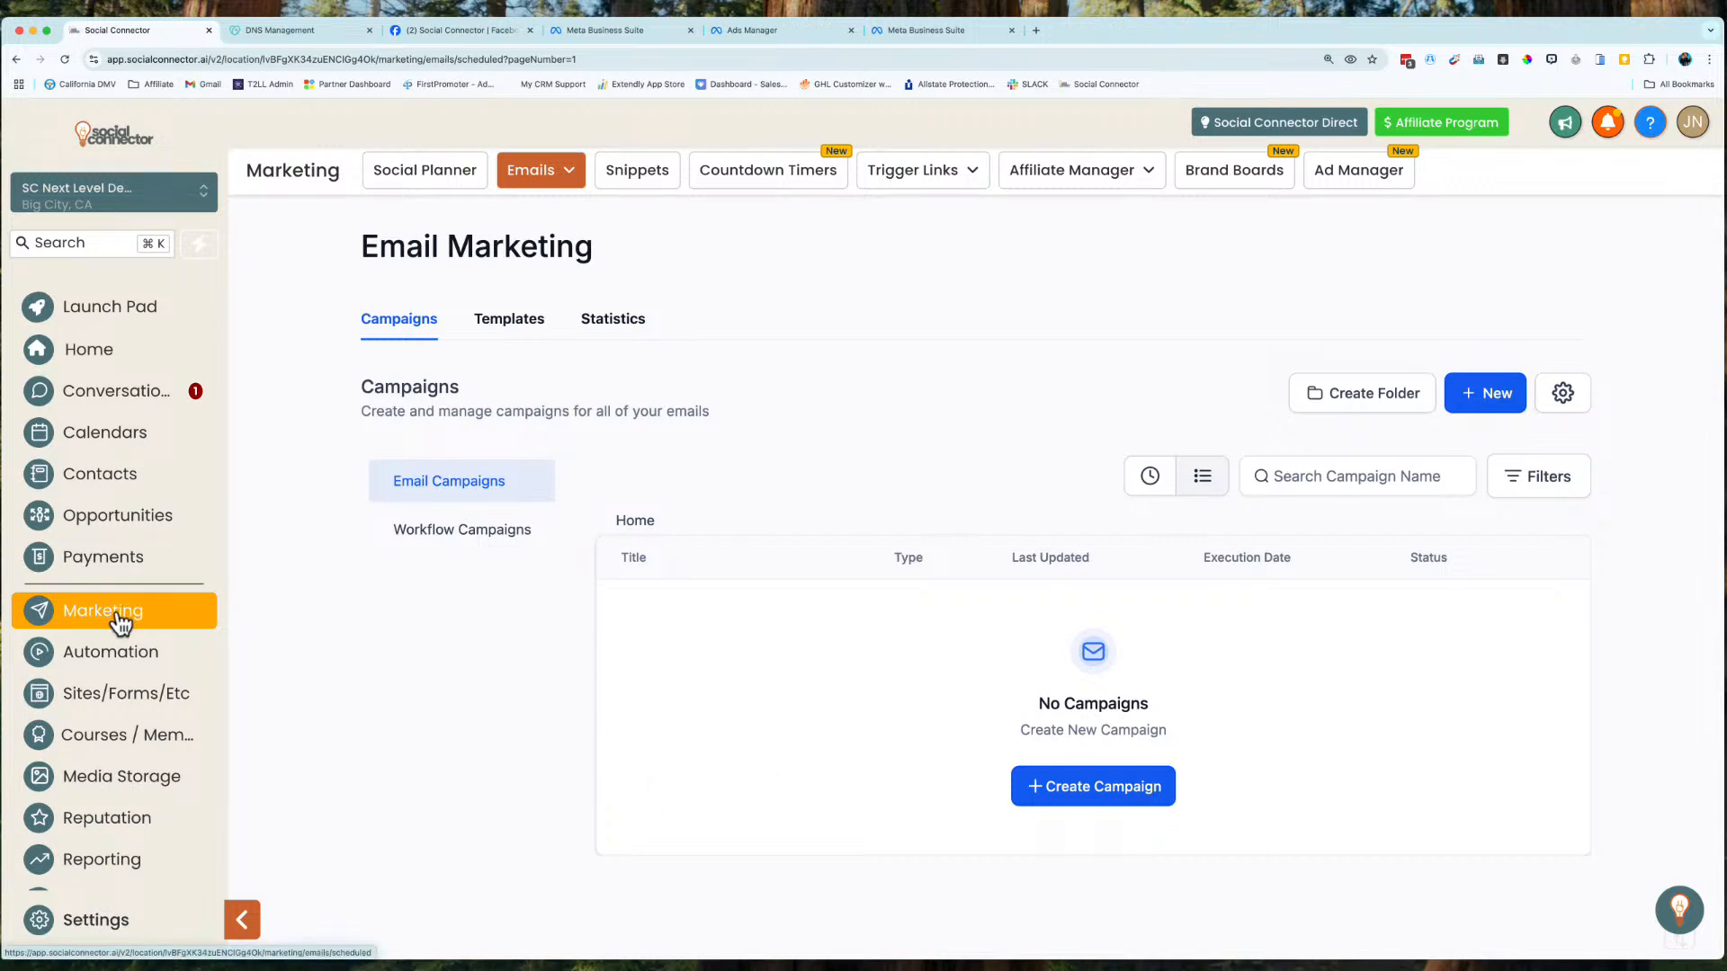
Go to Marketing > Emails > Campaigns to reach the empty Email Marketing list.
{"action": "mouse_move", "coordinate": [532, 179]}
Create a new campaign from the Blank template using the Design Editor.
{"action": "left_click", "coordinate": [1096, 788]}
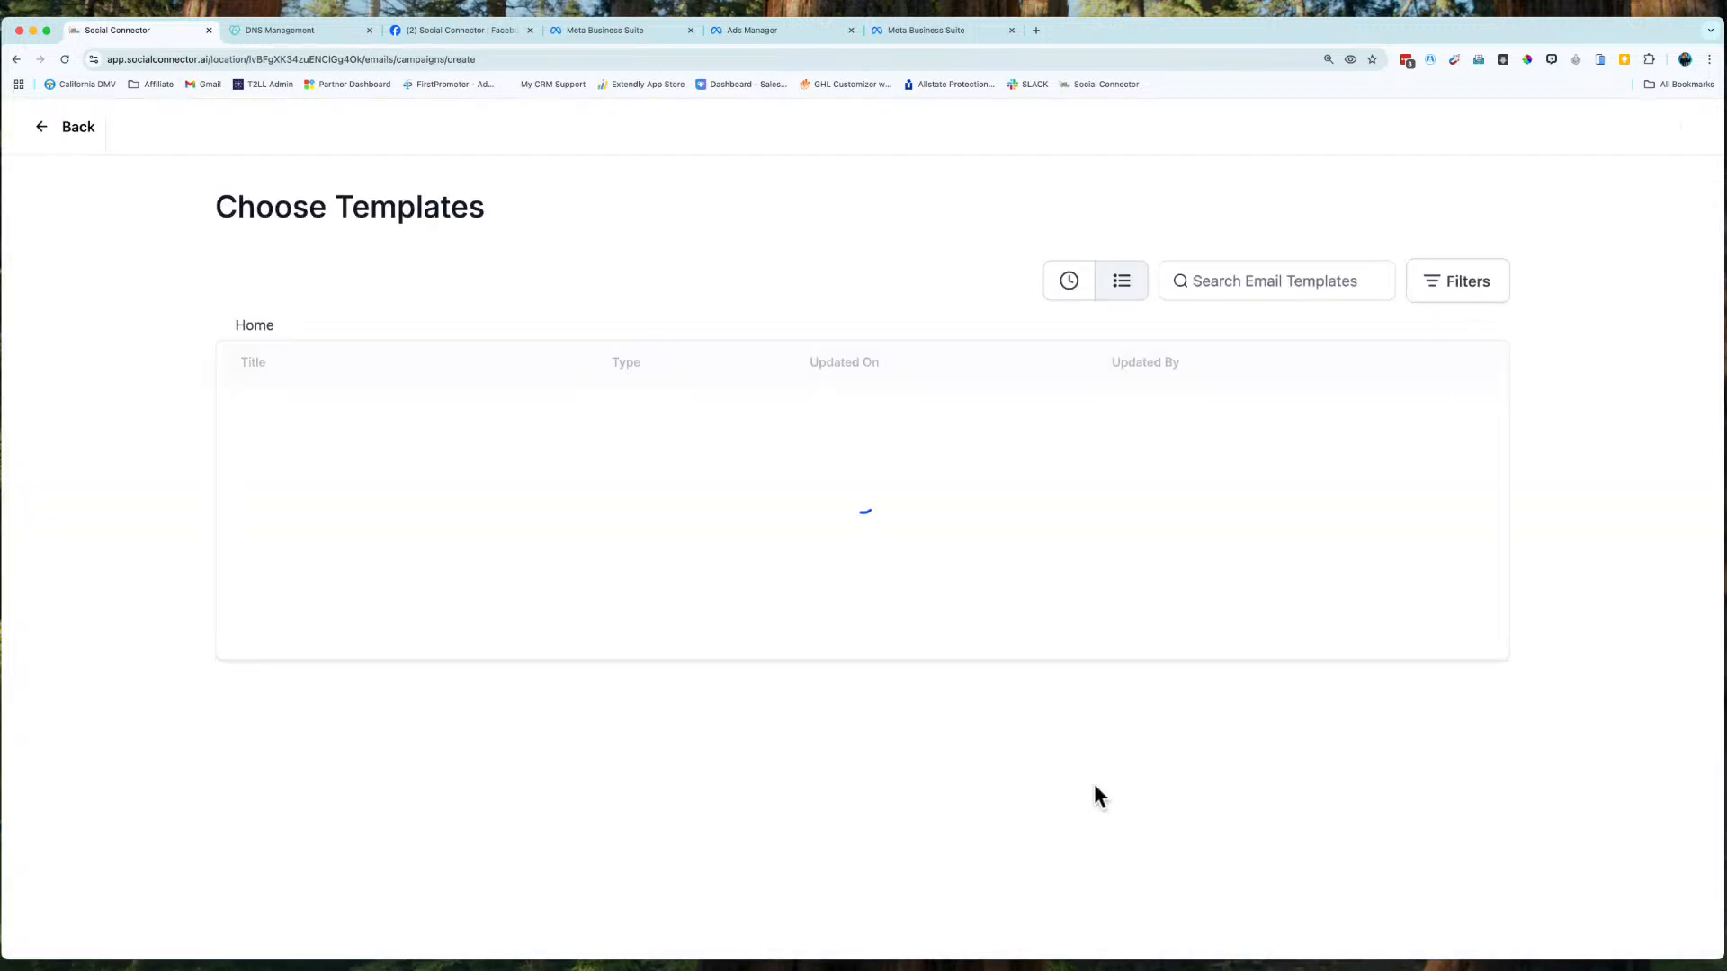
{"action": "mouse_move", "coordinate": [289, 420]}
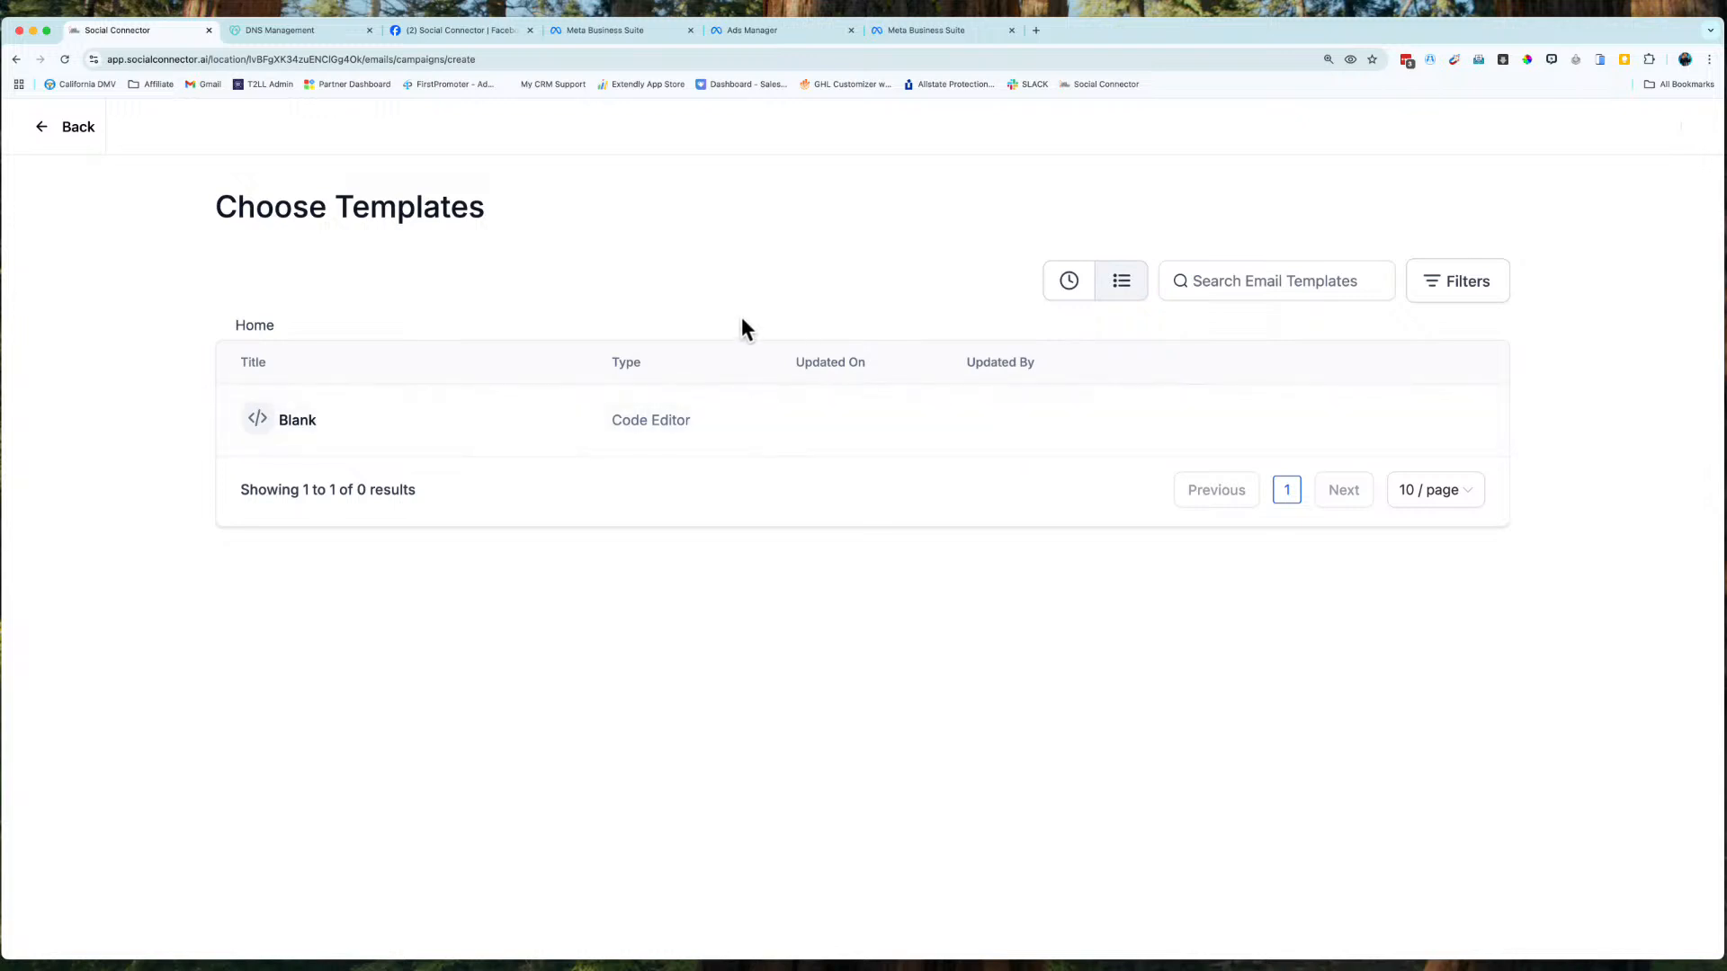
{"action": "left_click", "coordinate": [270, 420]}
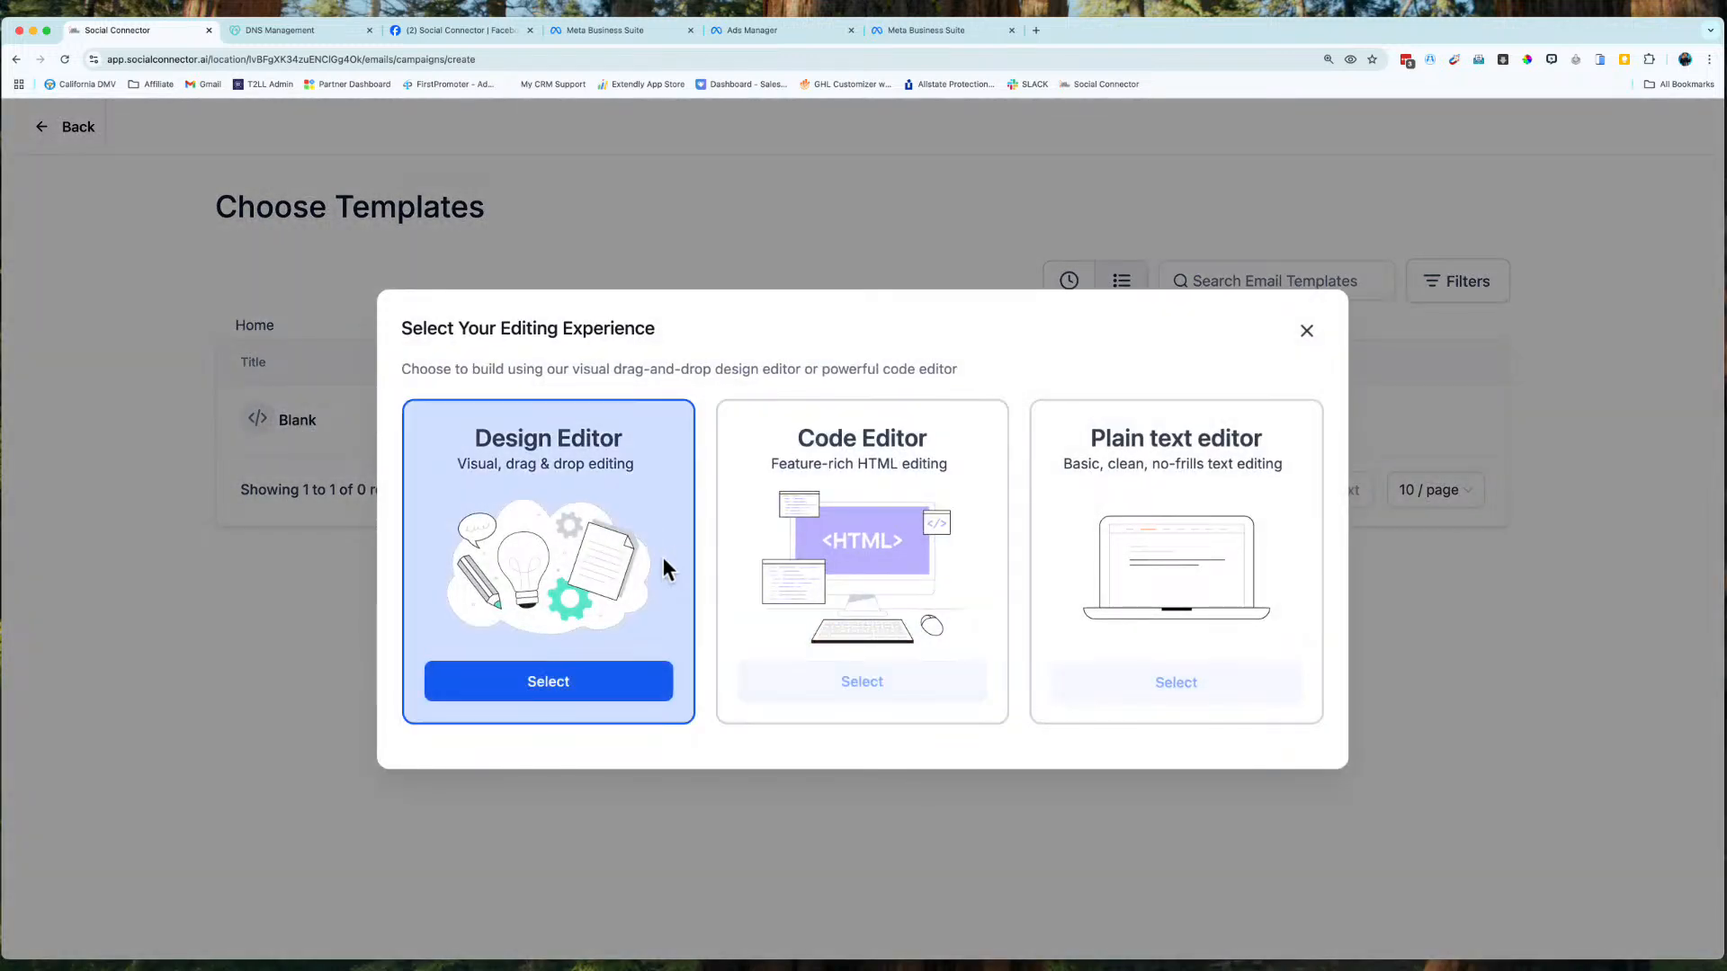
{"action": "left_click", "coordinate": [582, 691]}
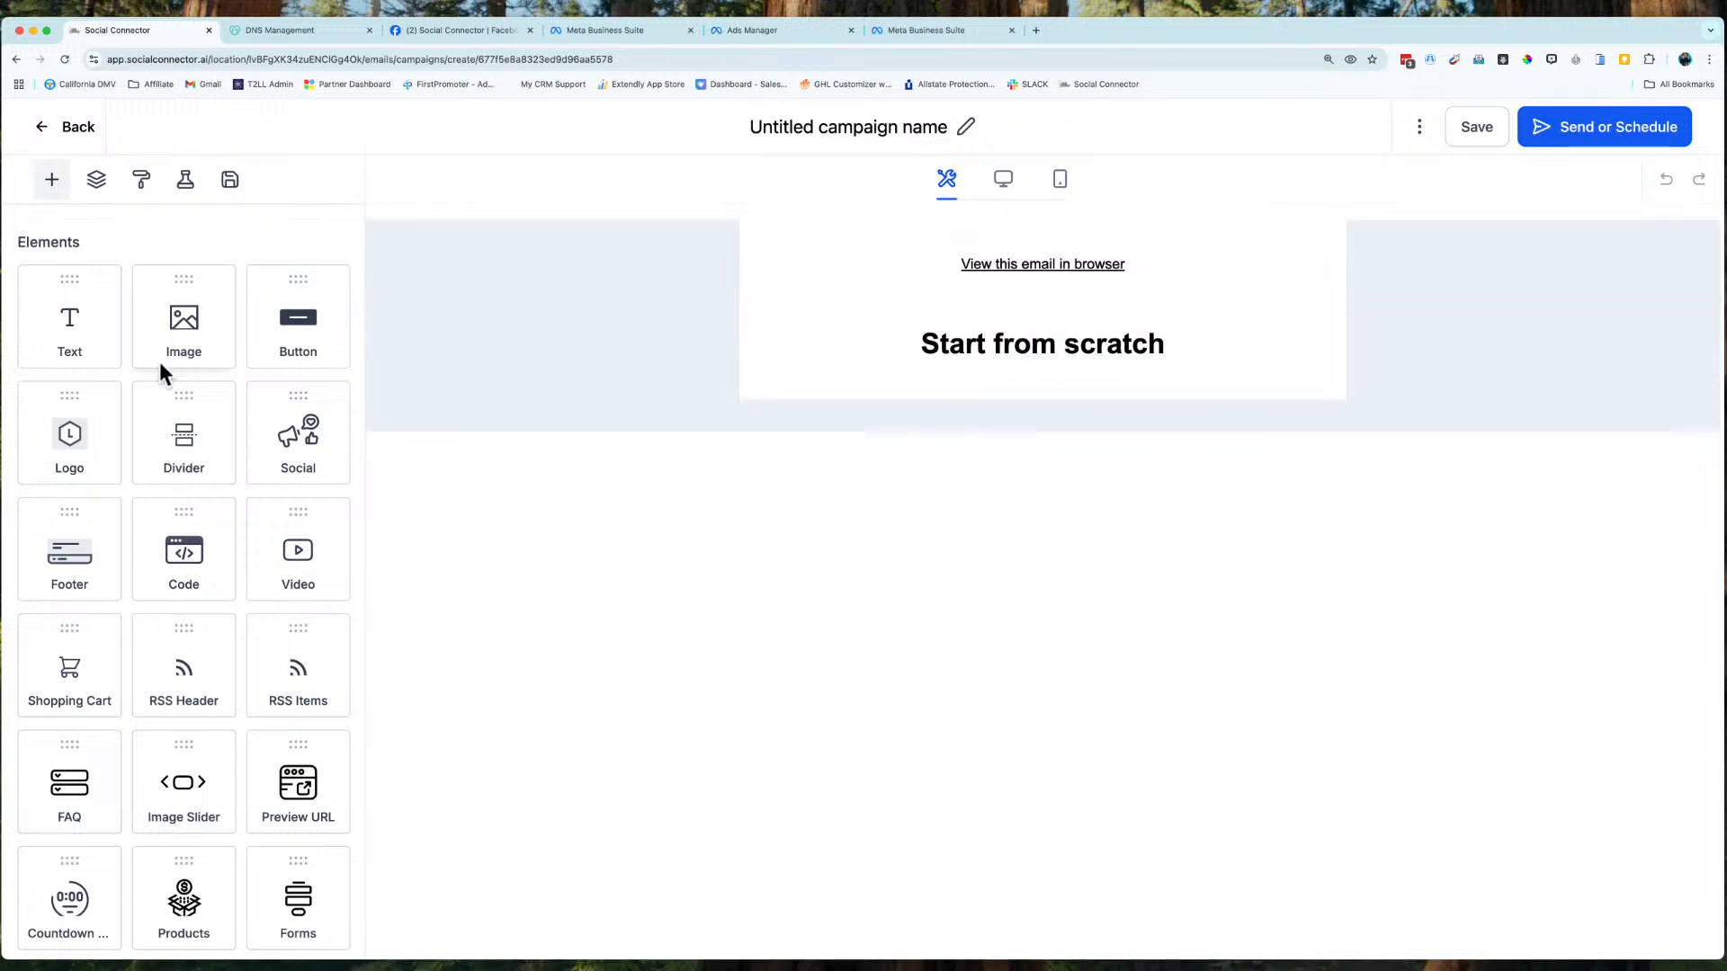
Drag in a Text block and change its heading to 'Hey {{contact.first_name}}!'.
{"action": "left_click_drag", "start_coordinate": [70, 340], "coordinate": [940, 428]}
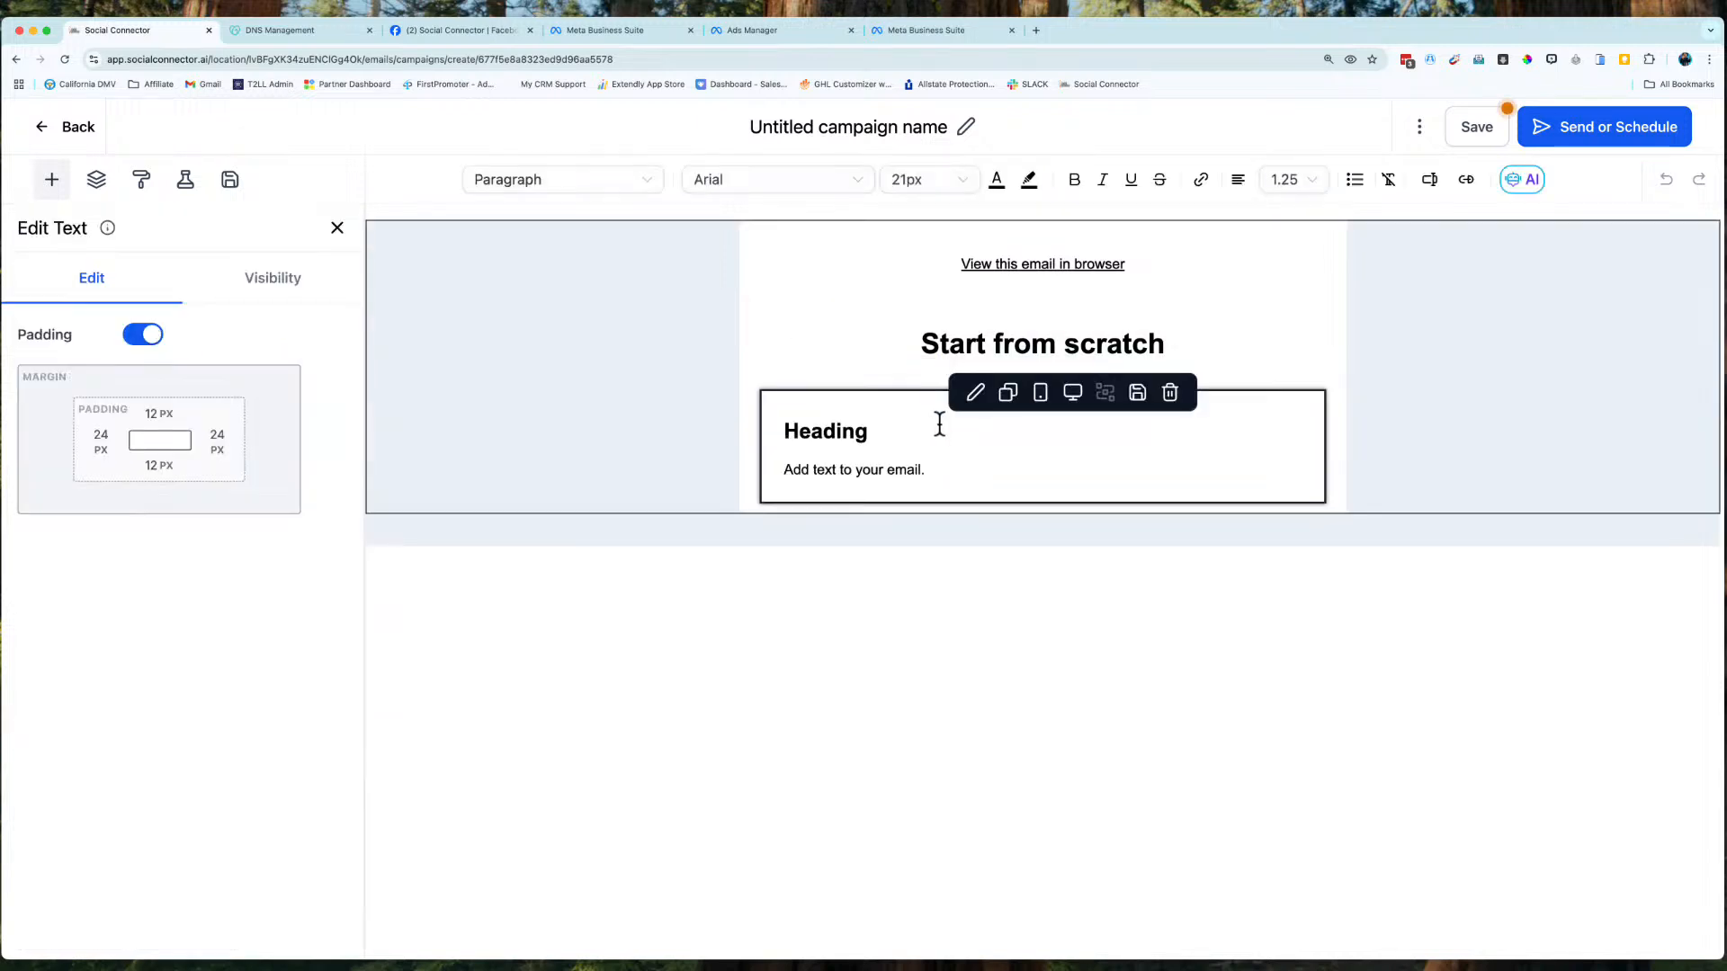
{"action": "double_click", "coordinate": [827, 439]}
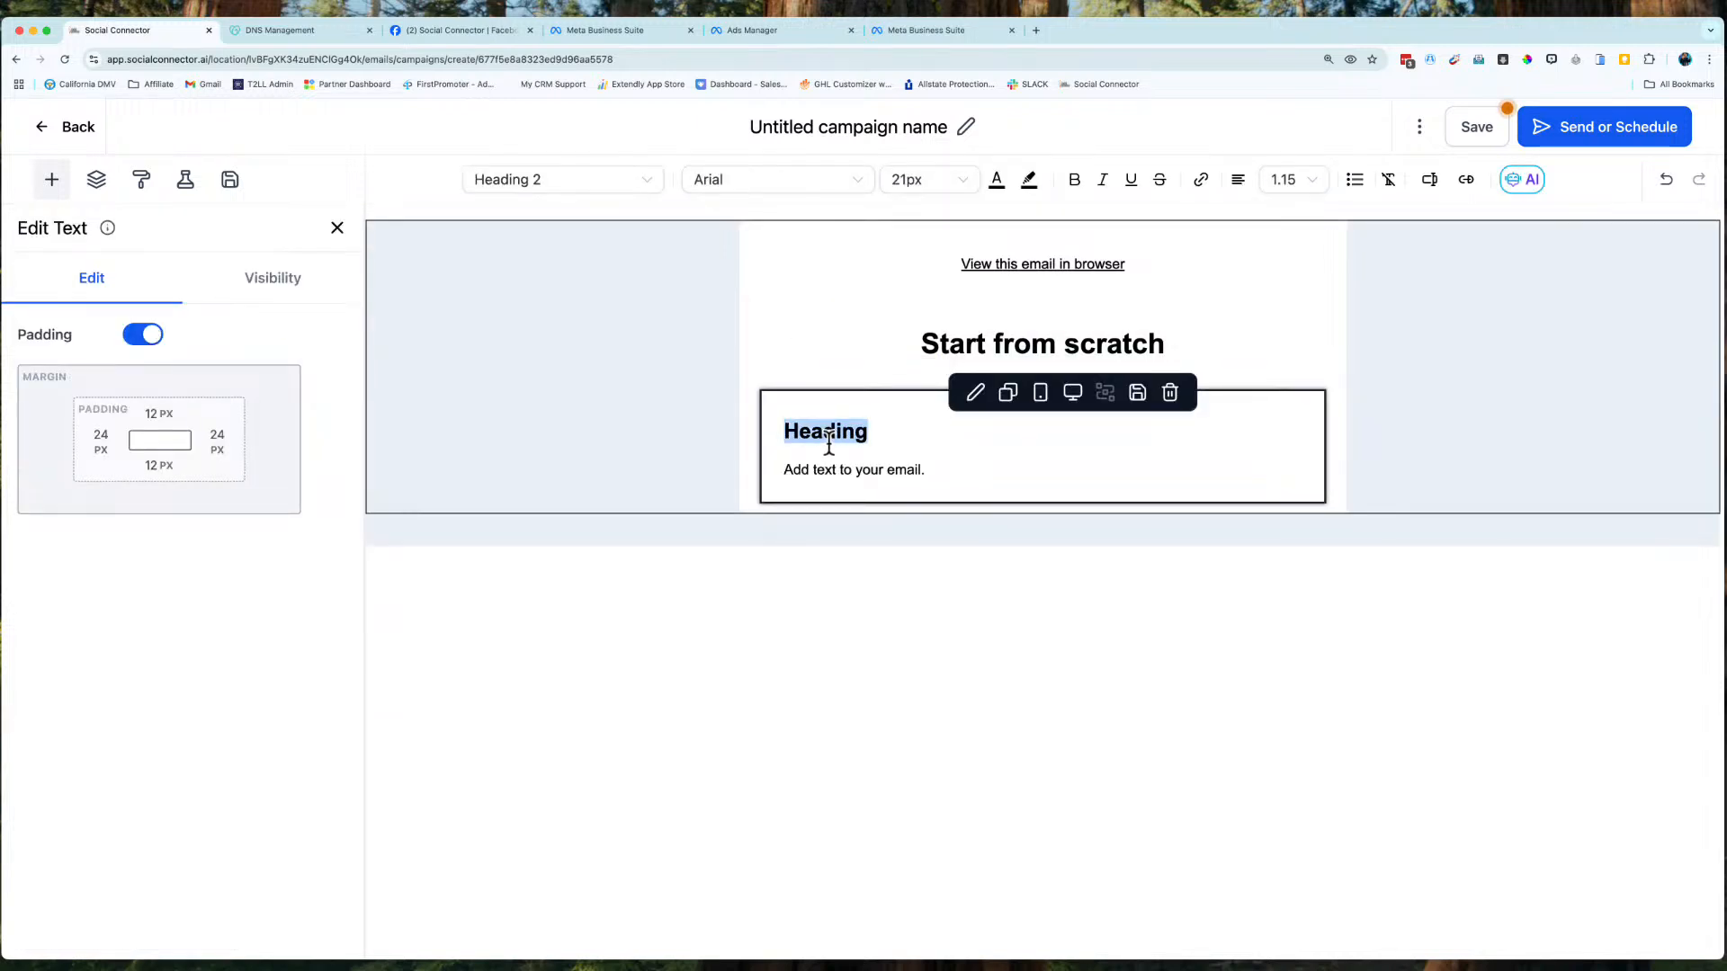
{"action": "type", "text": "Hey"}
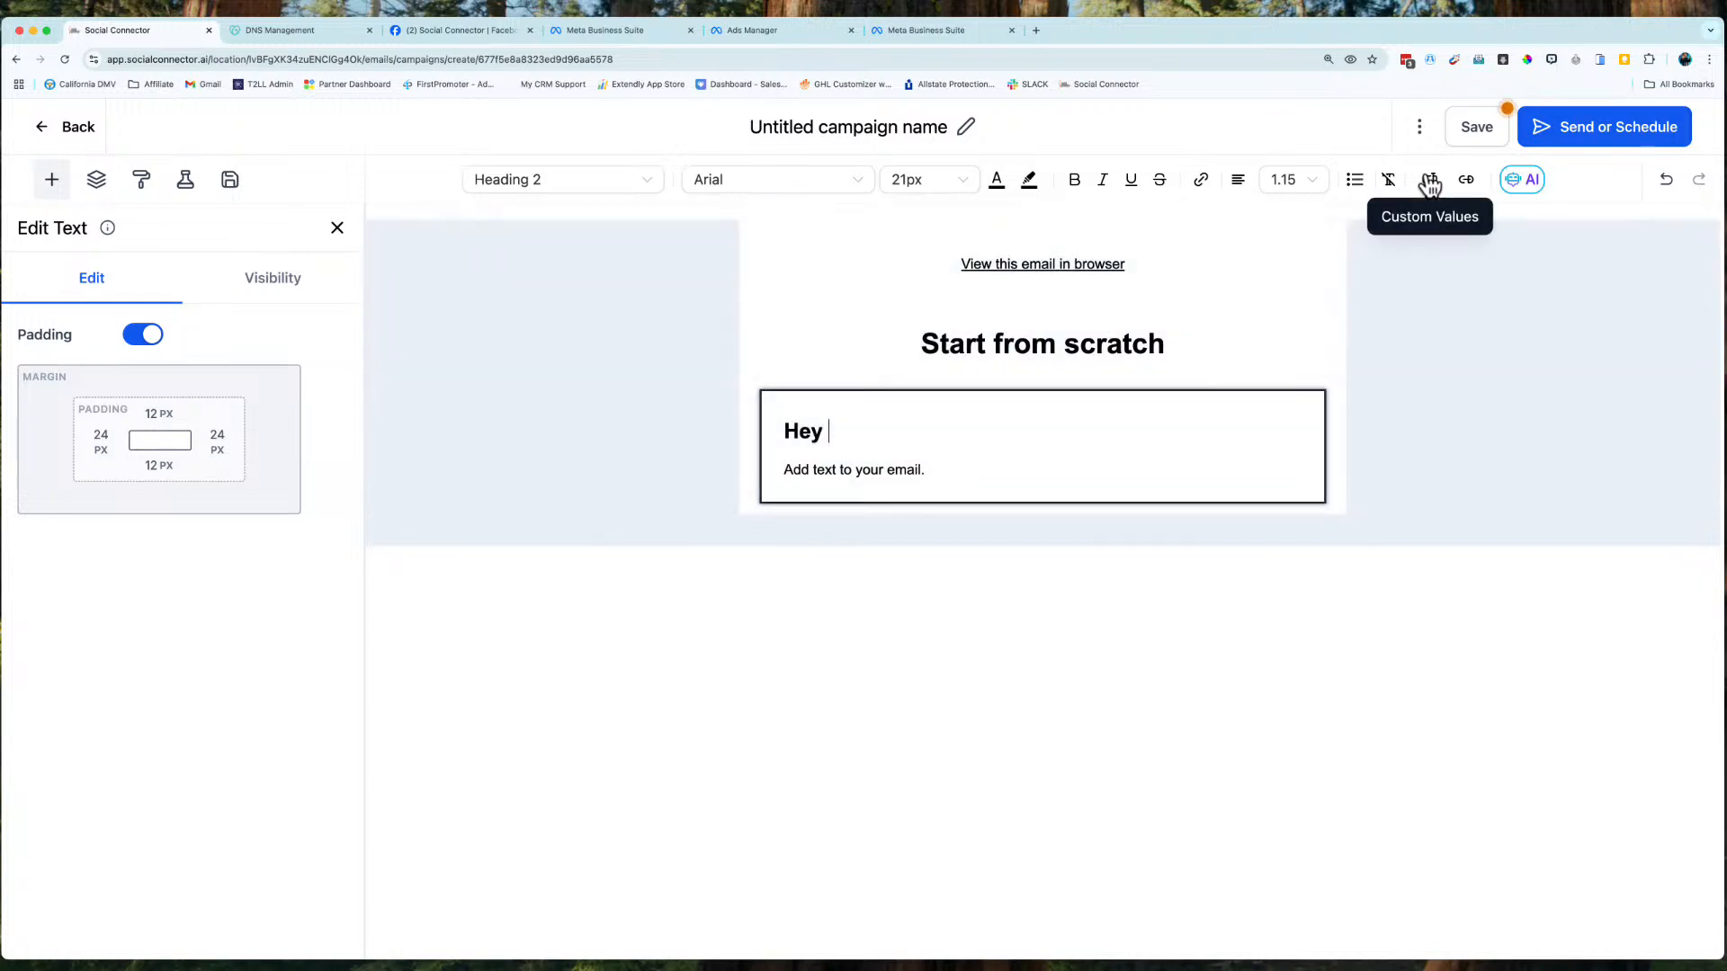
{"action": "left_click", "coordinate": [1429, 180]}
{"action": "left_click", "coordinate": [1331, 270]}
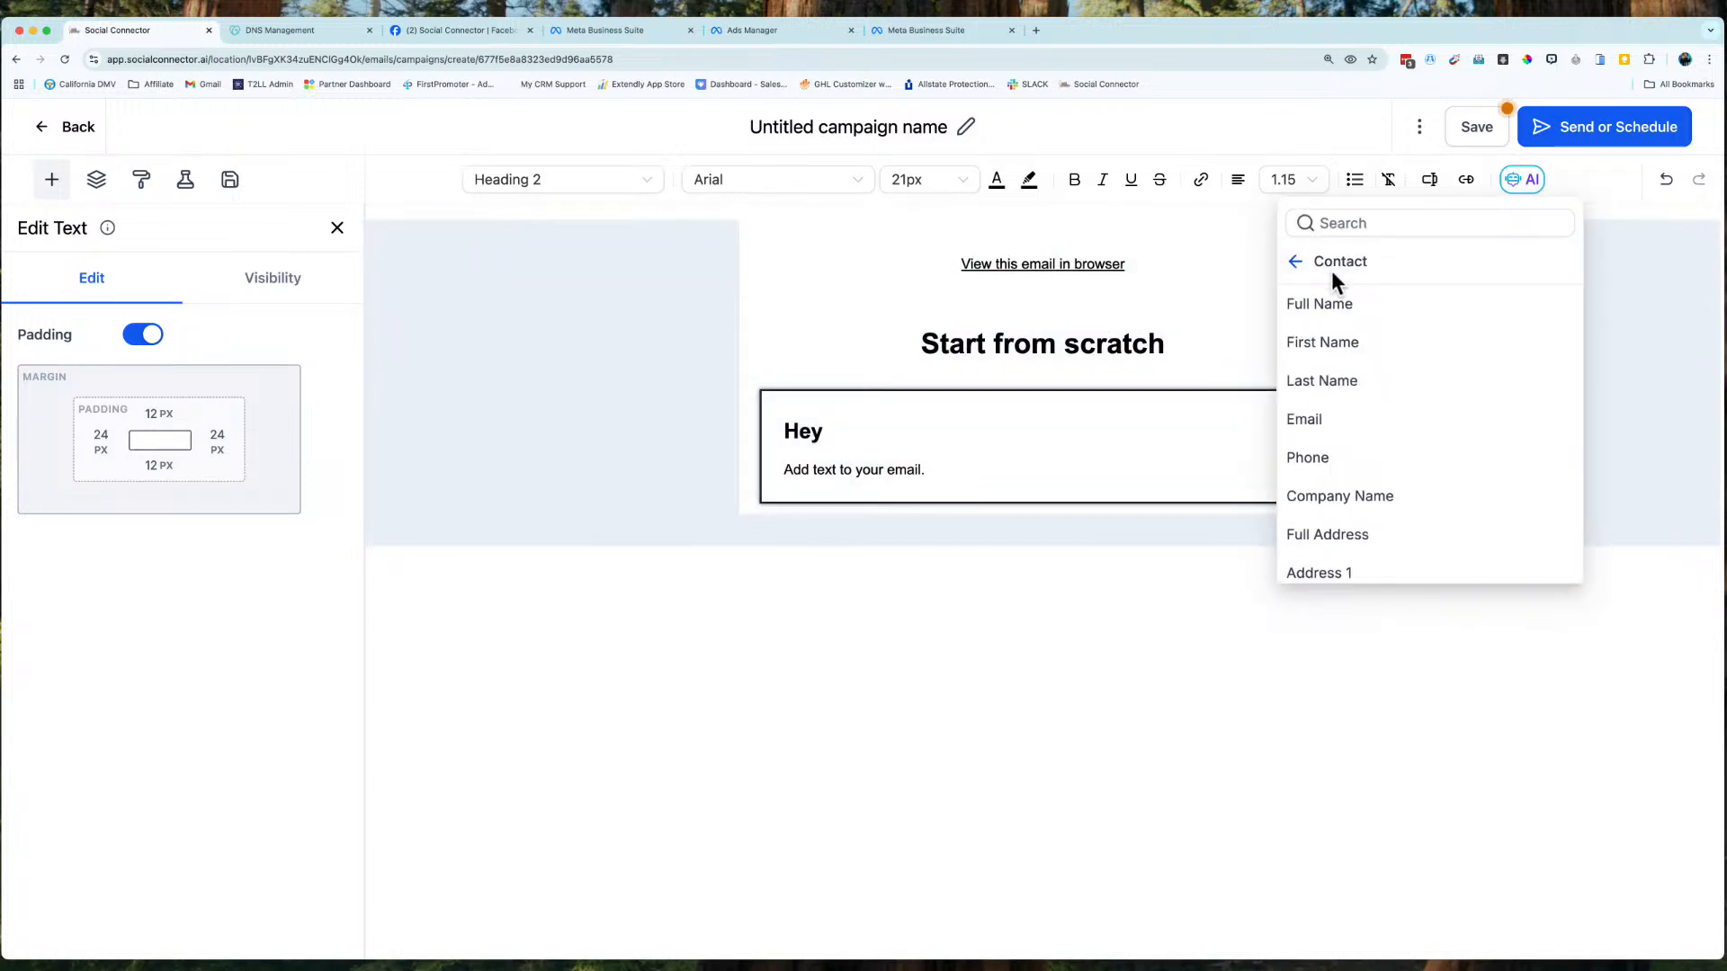
{"action": "left_click", "coordinate": [1327, 341]}
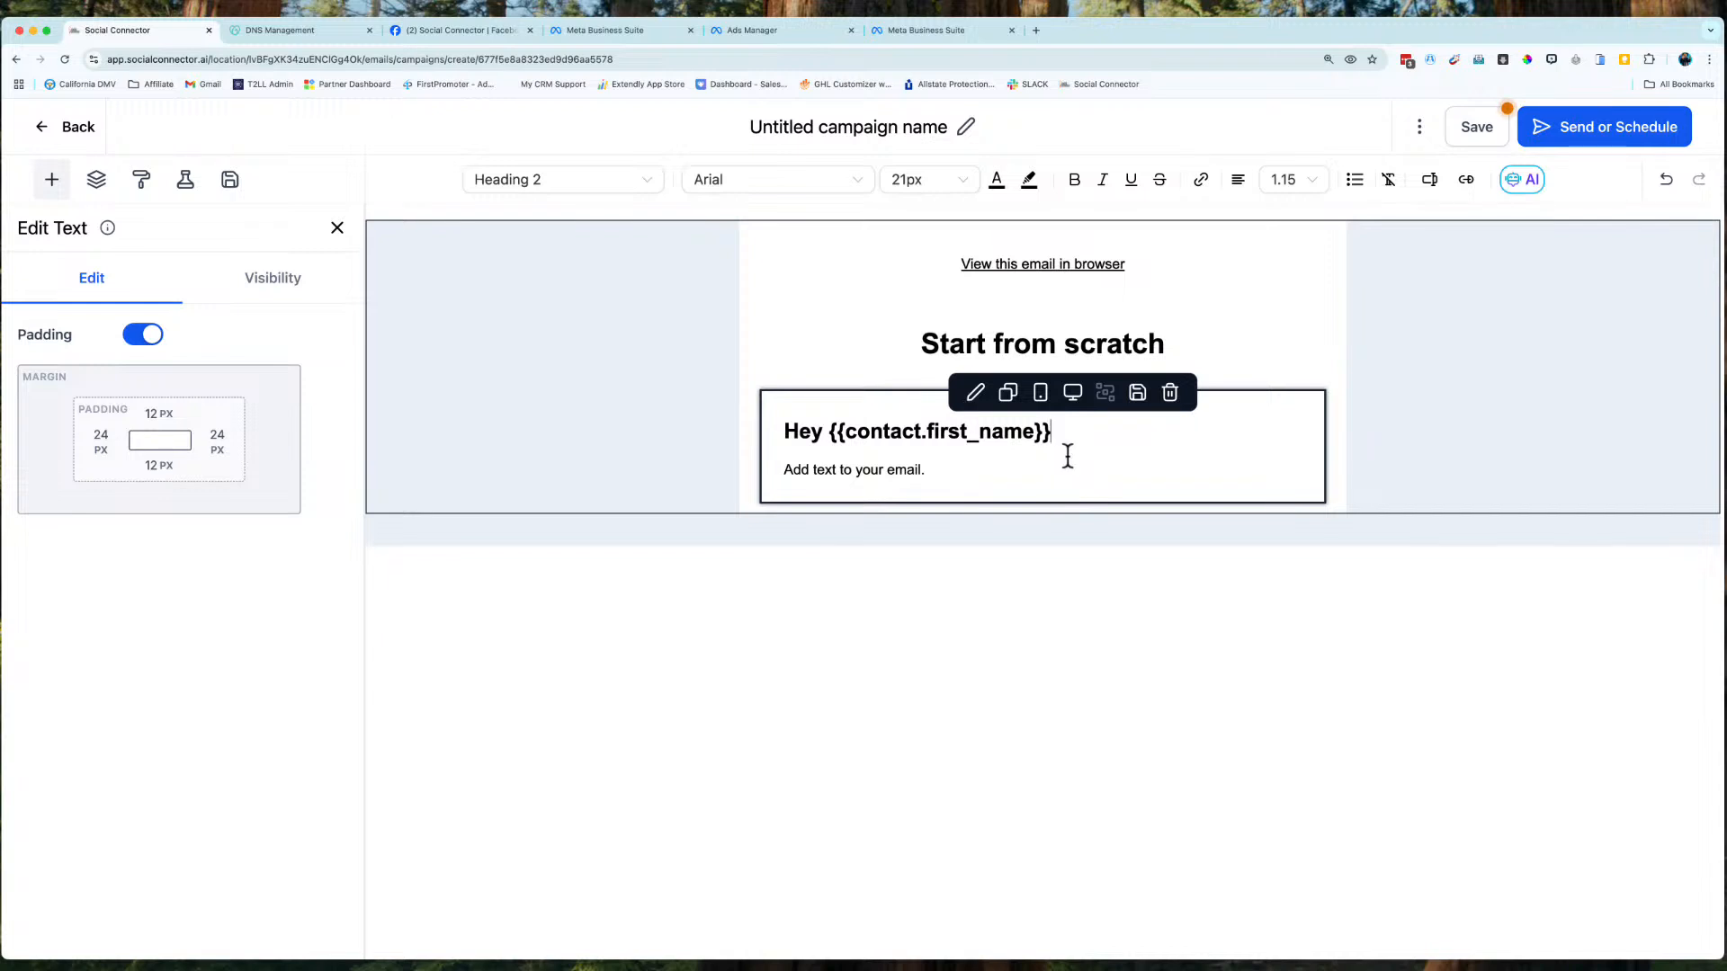
{"action": "type", "text": "!"}
{"action": "key", "text": "Return"}
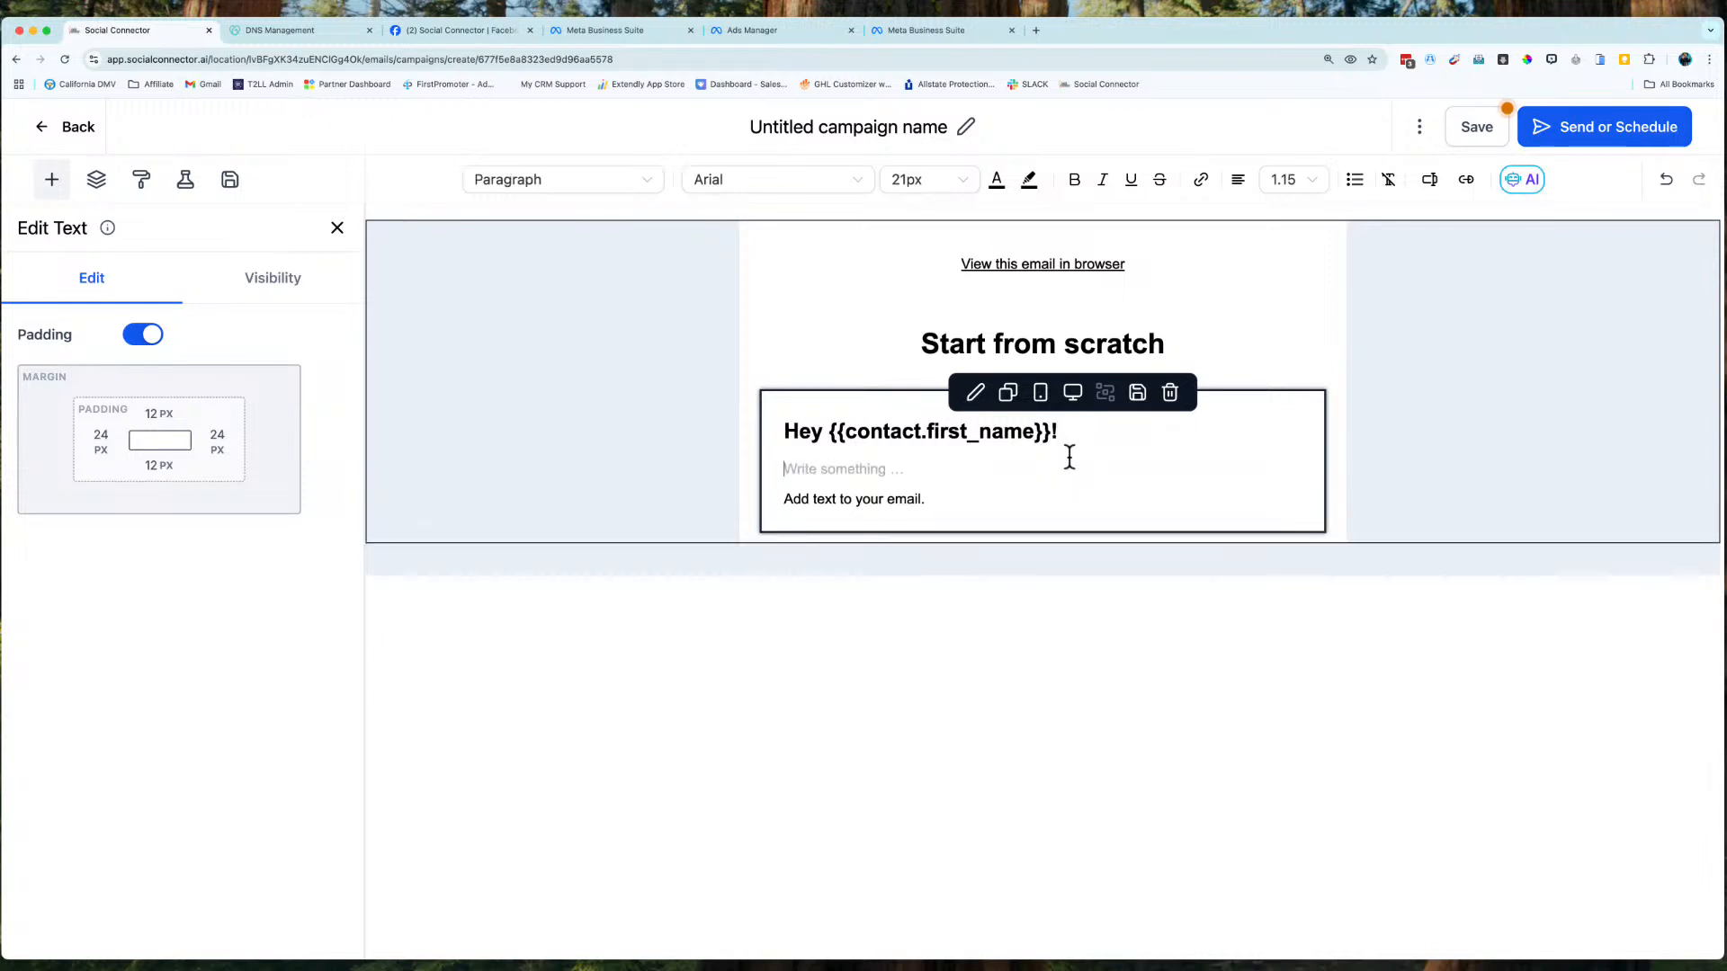
{"action": "key", "text": "Delete"}
{"action": "key", "text": "Delete"}
{"action": "key", "text": "Delete"}
{"action": "key", "text": "Delete"}
{"action": "key", "text": "Delete"}
{"action": "key", "text": "Delete"}
{"action": "key", "text": "Delete"}
{"action": "key", "text": "Delete"}
{"action": "key", "text": "Delete"}
{"action": "key", "text": "Delete"}
{"action": "key", "text": "Delete"}
{"action": "key", "text": "Delete"}
{"action": "key", "text": "Delete"}
{"action": "key", "text": "Delete"}
{"action": "key", "text": "Delete"}
{"action": "key", "text": "Delete"}
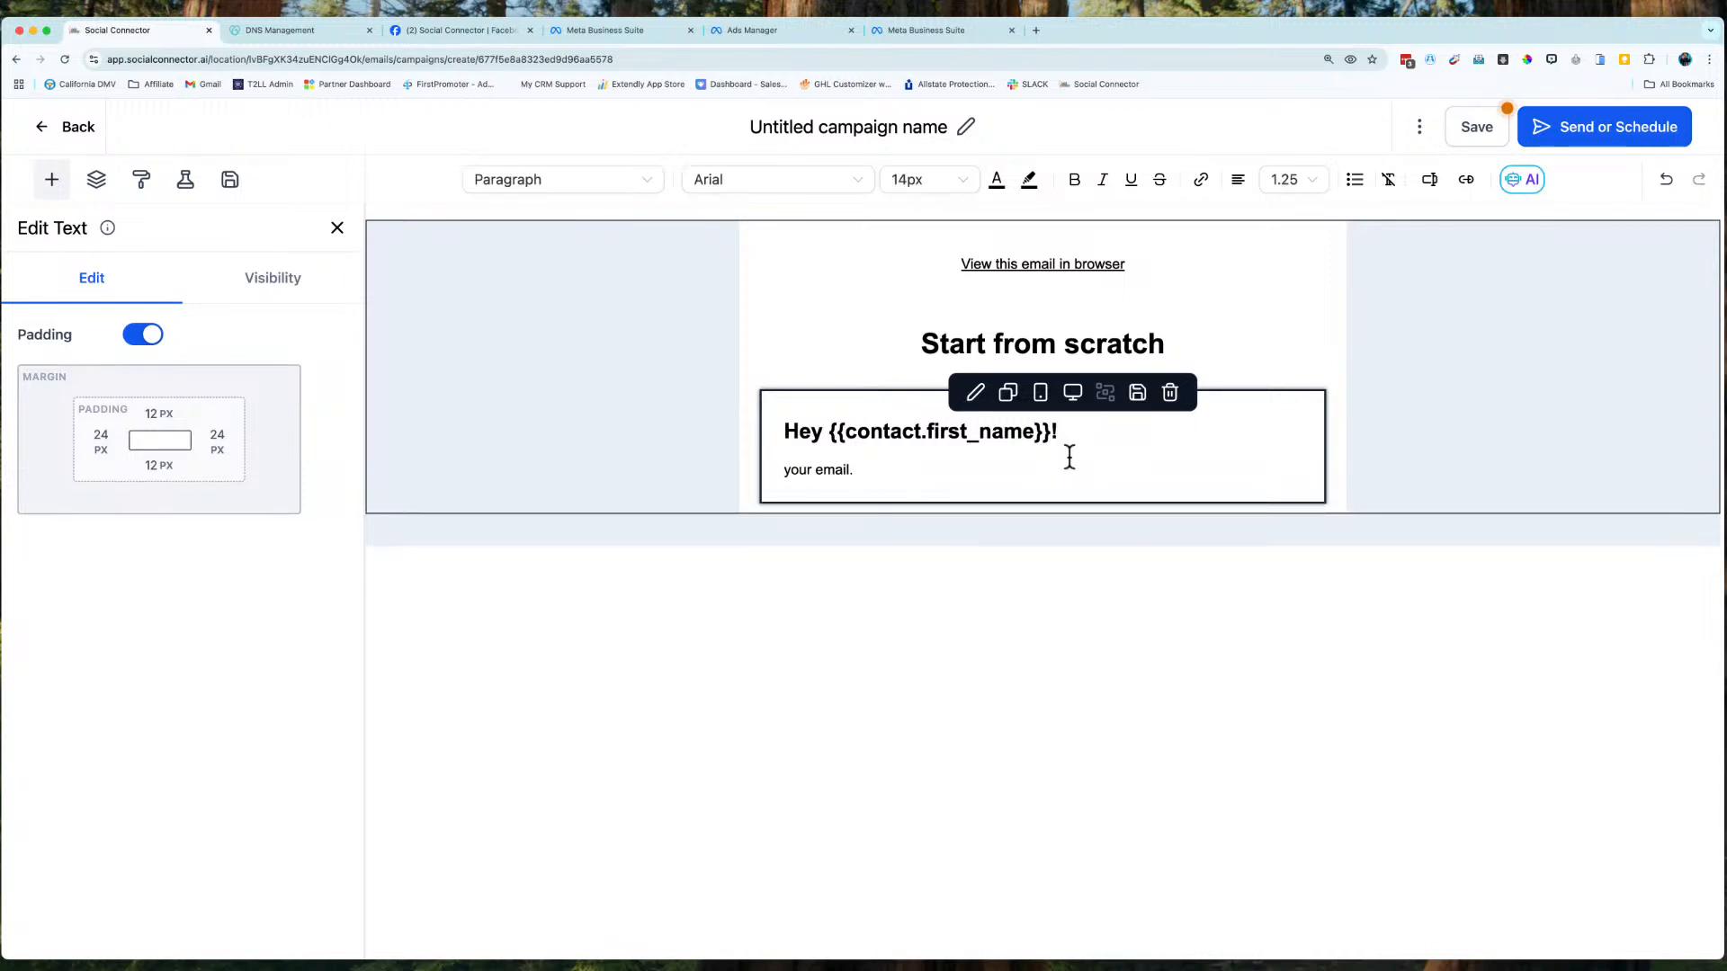
{"action": "key", "text": "Delete"}
{"action": "key", "text": "Delete"}
{"action": "key", "text": "Delete"}
{"action": "key", "text": "Delete"}
{"action": "key", "text": "Delete"}
{"action": "key", "text": "Delete"}
{"action": "key", "text": "Delete"}
{"action": "key", "text": "Delete"}
{"action": "type", "text": "Hope you're having an amazing day. I am looking forward to this amazing new resource that I just got, and I want to share it with you. Again, I'm just making this up as I go, so let's just insert this."}
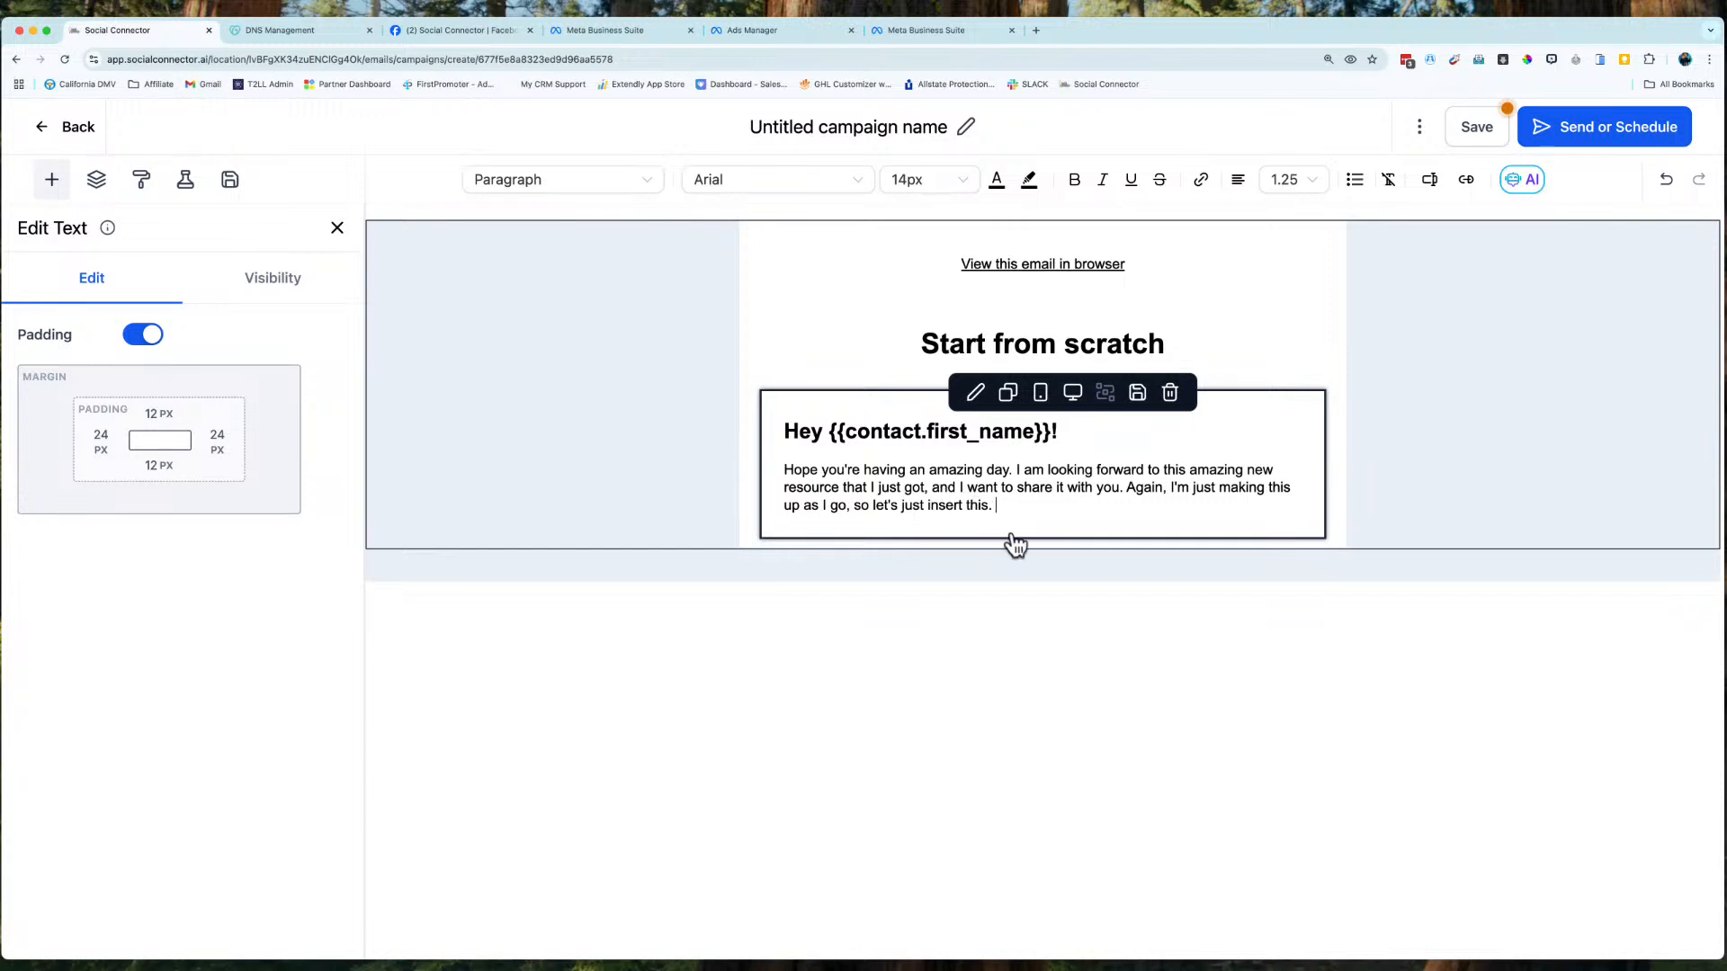
{"action": "key", "text": "Return"}
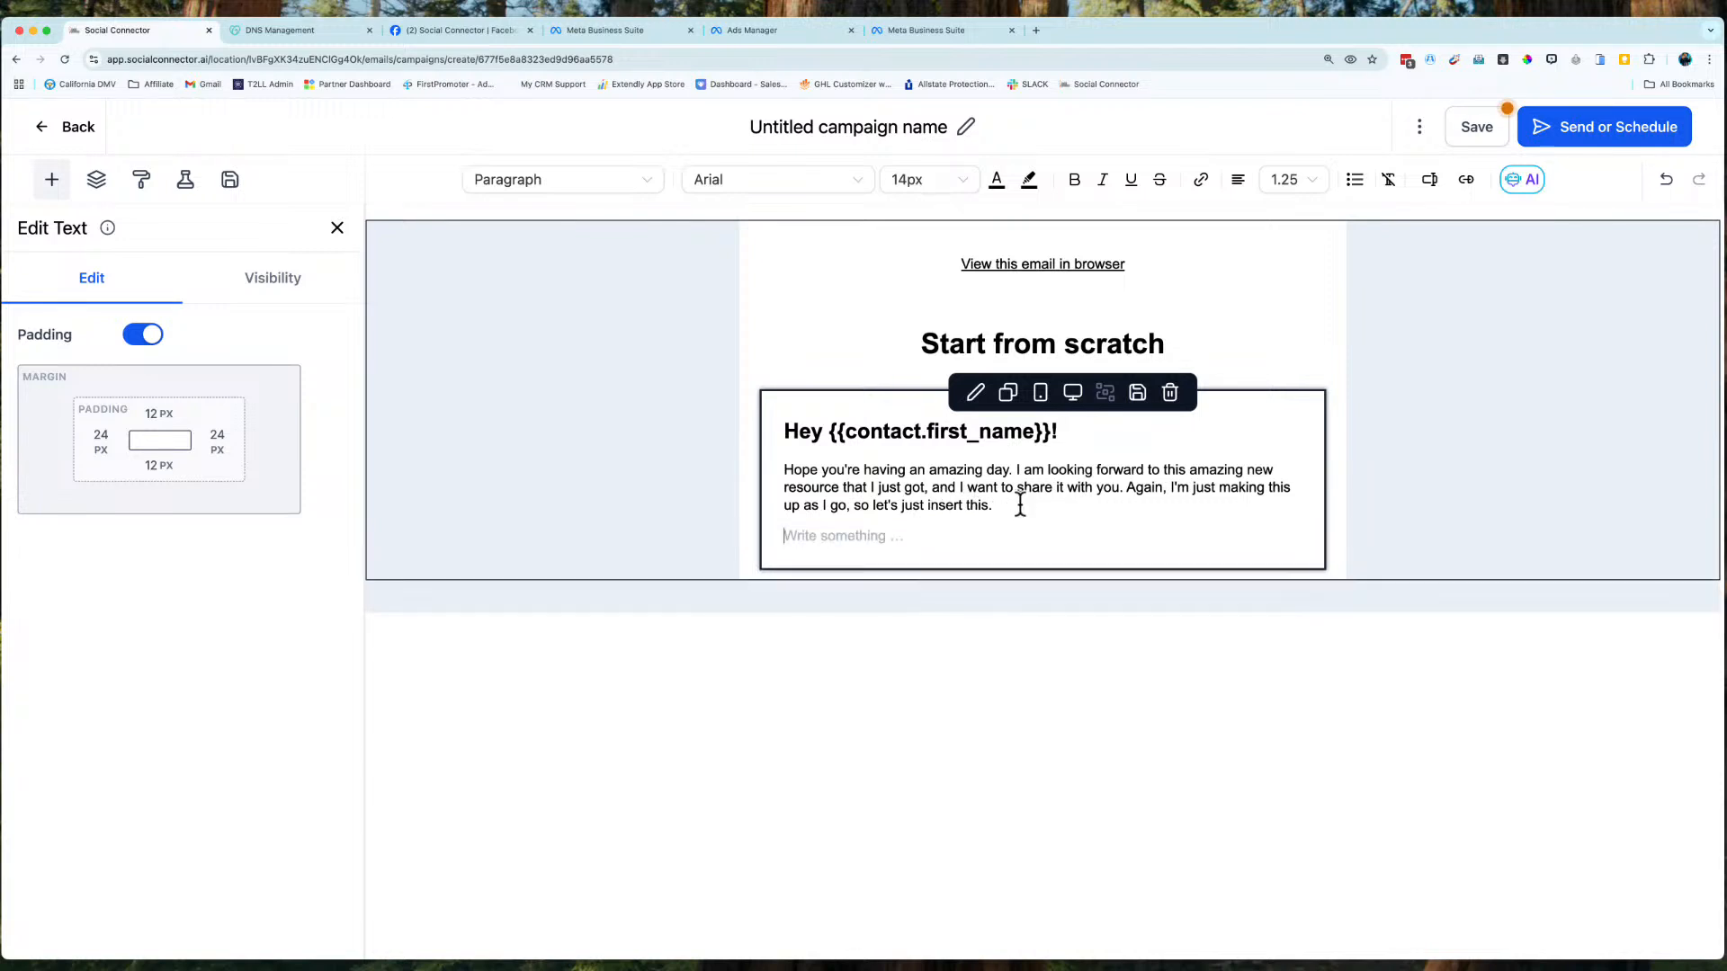
{"action": "key", "text": "Return"}
{"action": "key", "text": "BackSpace"}
{"action": "type", "text": "Https://socialconnector.ai"}
{"action": "key", "text": "Return"}
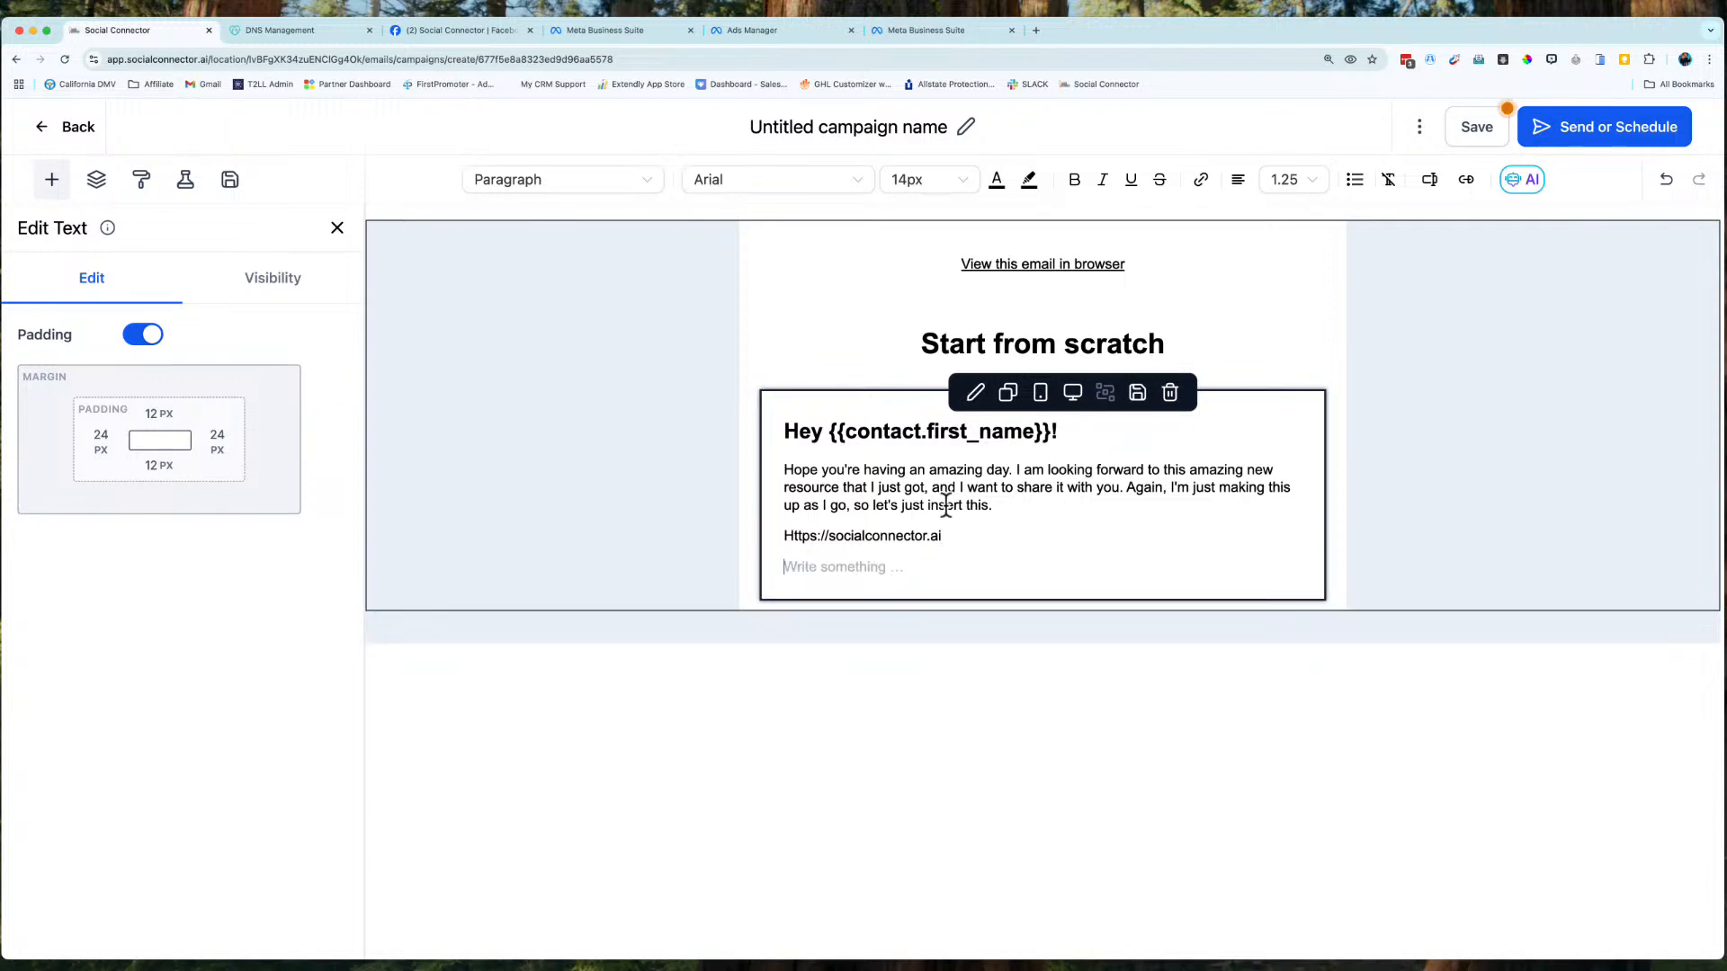
{"action": "triple_click", "coordinate": [887, 536]}
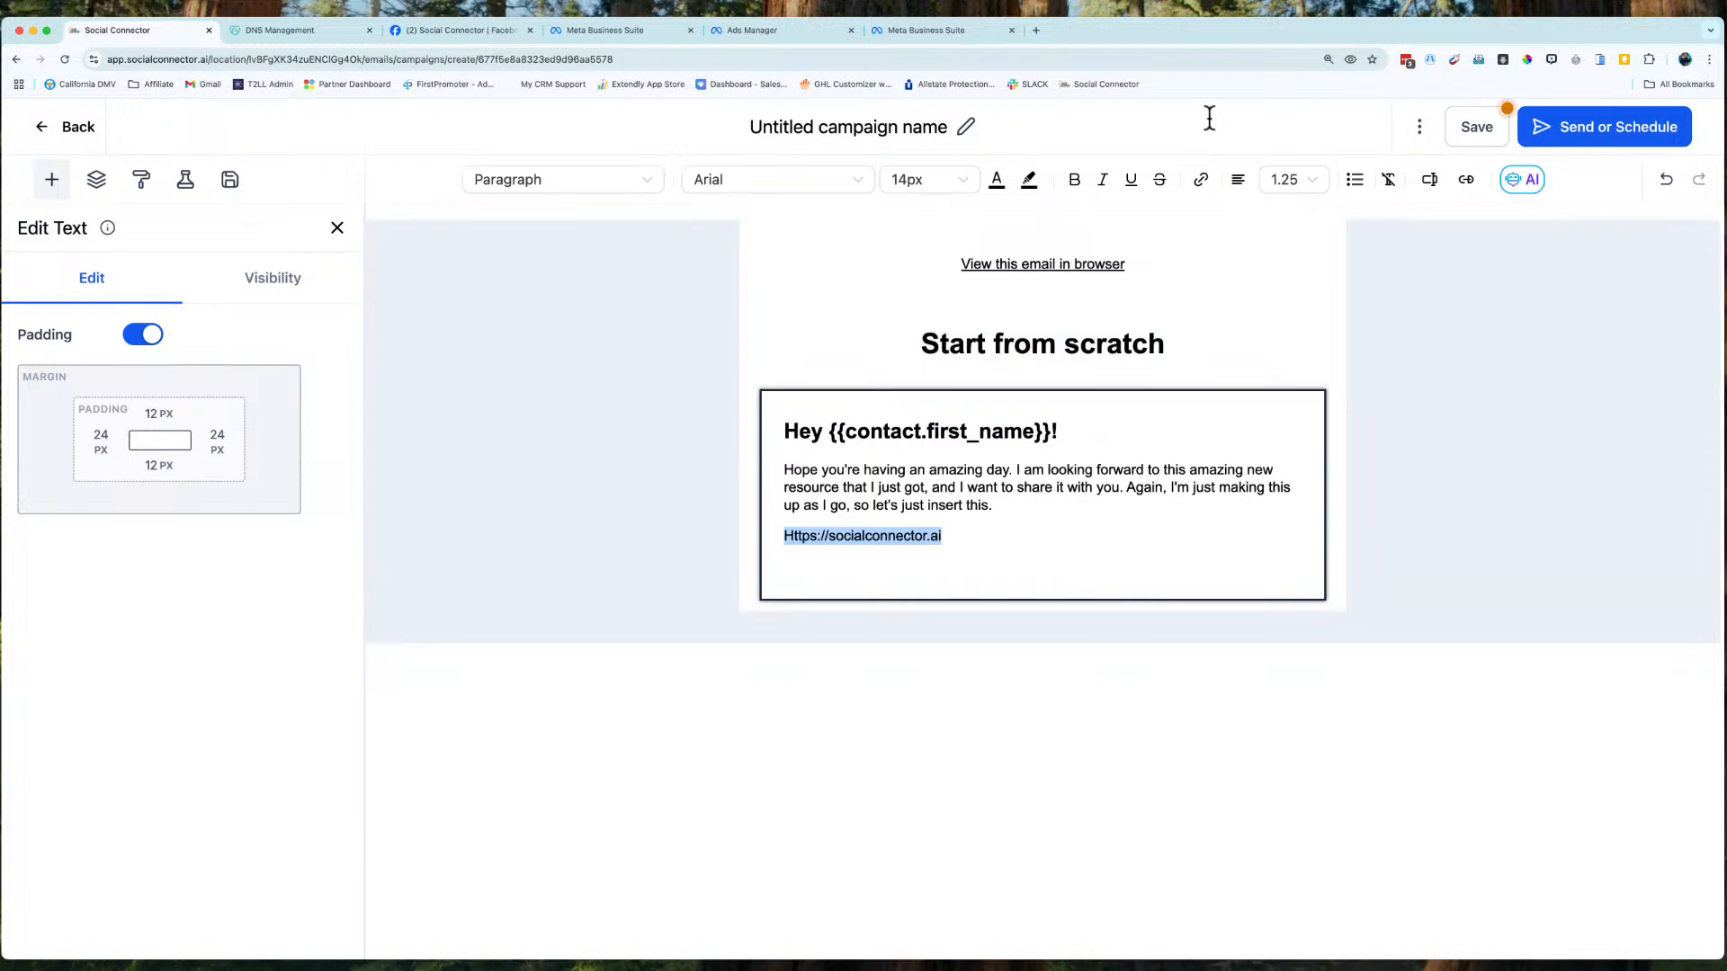
{"action": "left_click", "coordinate": [1202, 180]}
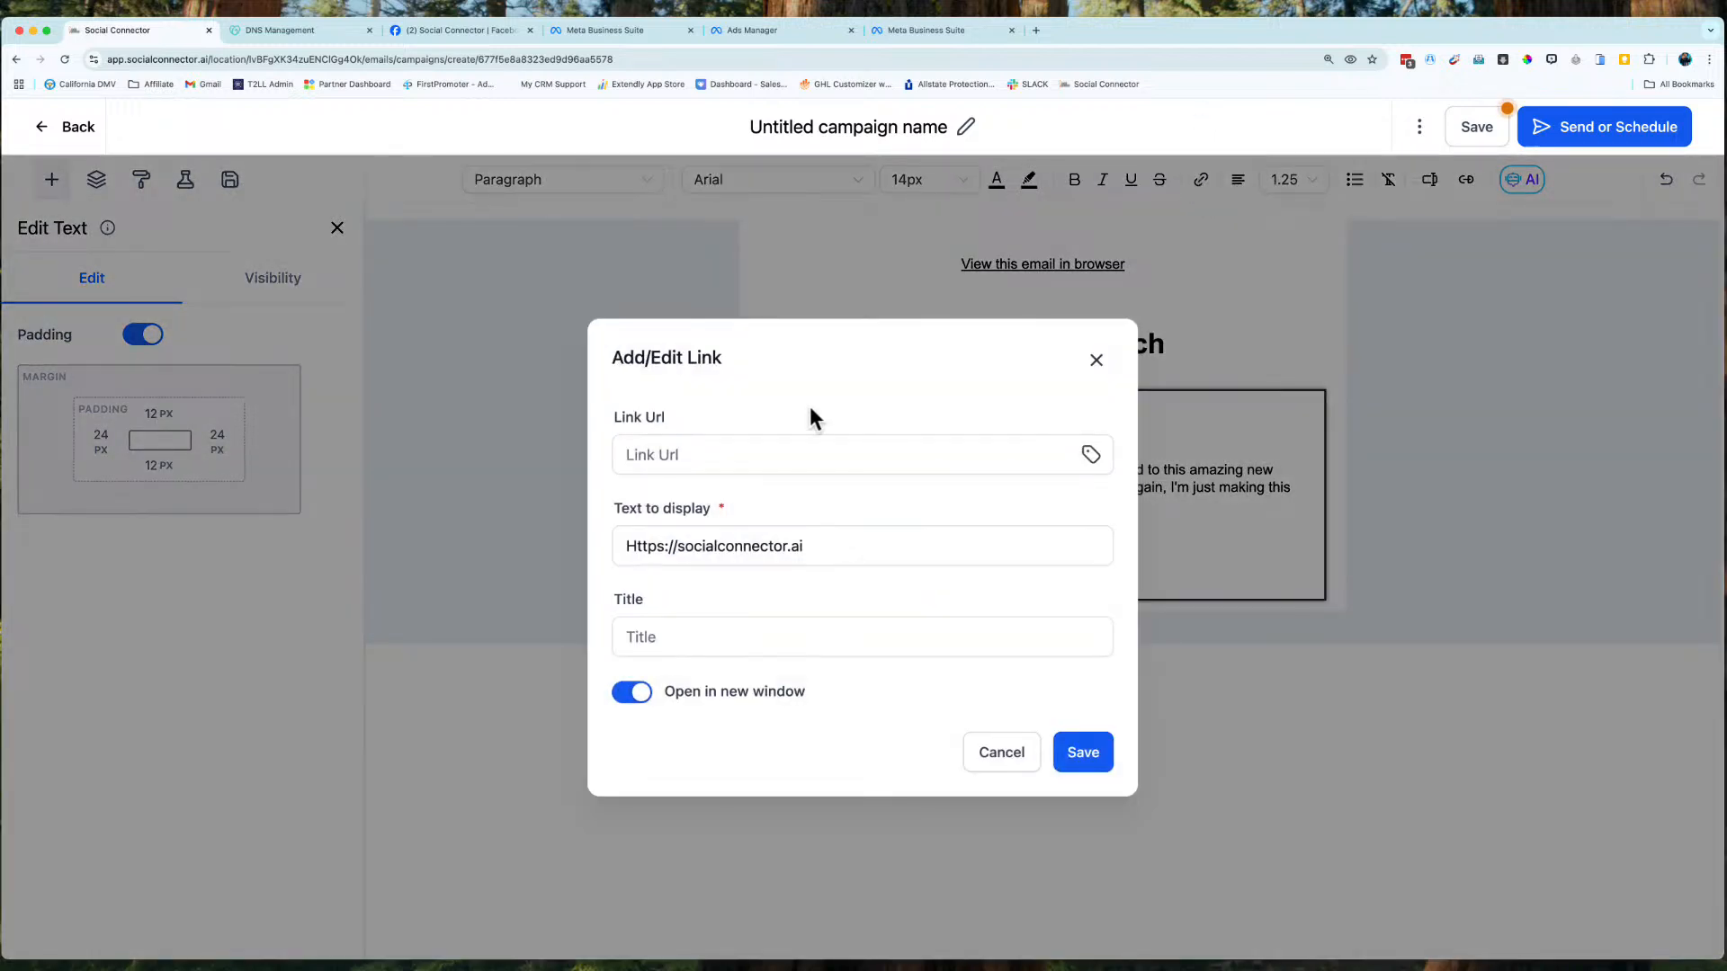
{"action": "left_click", "coordinate": [748, 454]}
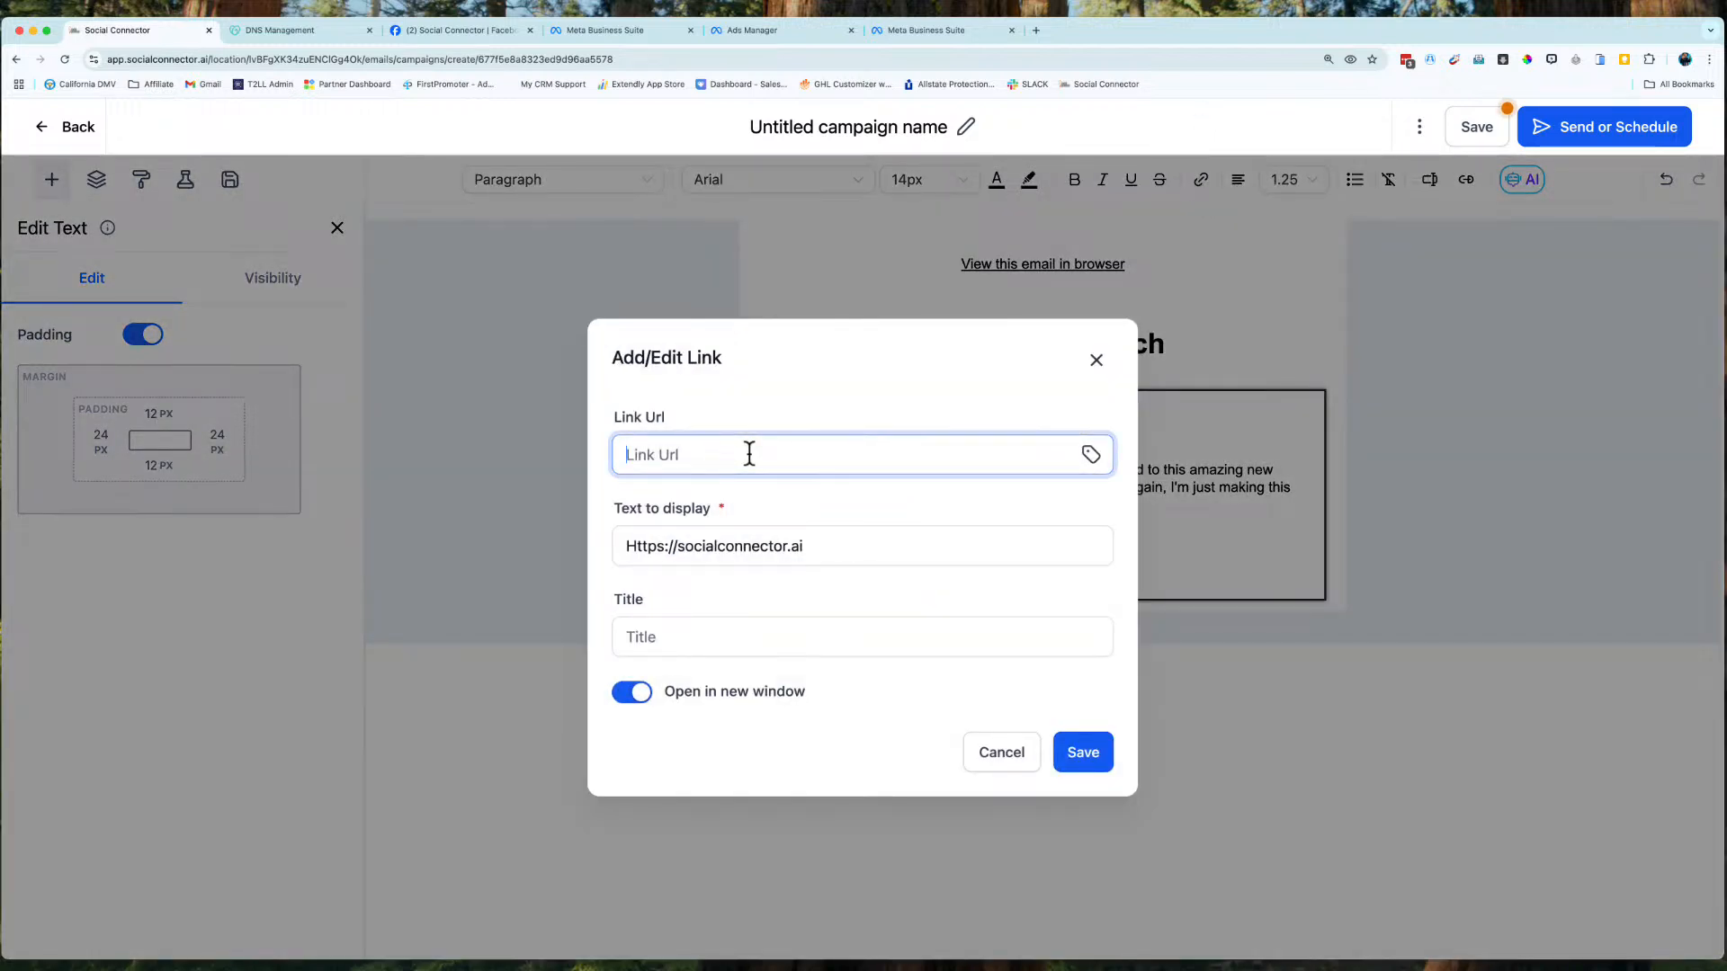
{"action": "type", "text": "https://socialconnector.ai"}
{"action": "left_click", "coordinate": [1093, 762]}
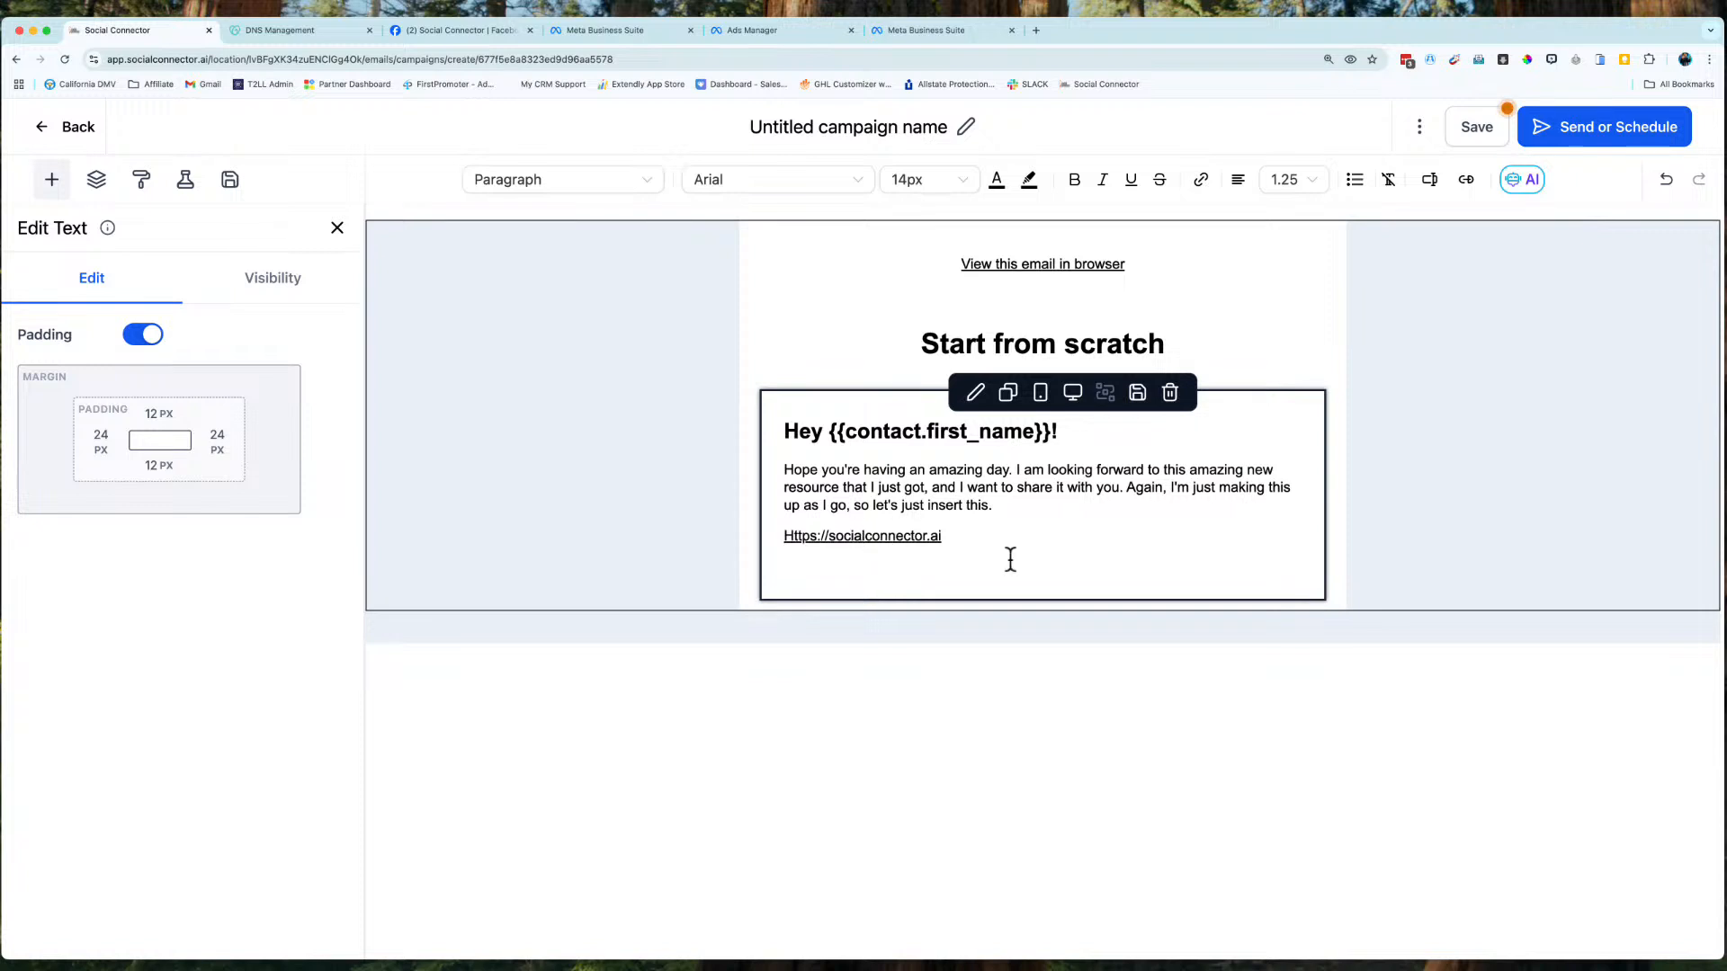
Add 'If you like what you saw, reply and tell me about.', 'Have a great day!' and the sender's name.
{"action": "left_click", "coordinate": [979, 568]}
{"action": "type", "text": "If you like what you saw, reply"}
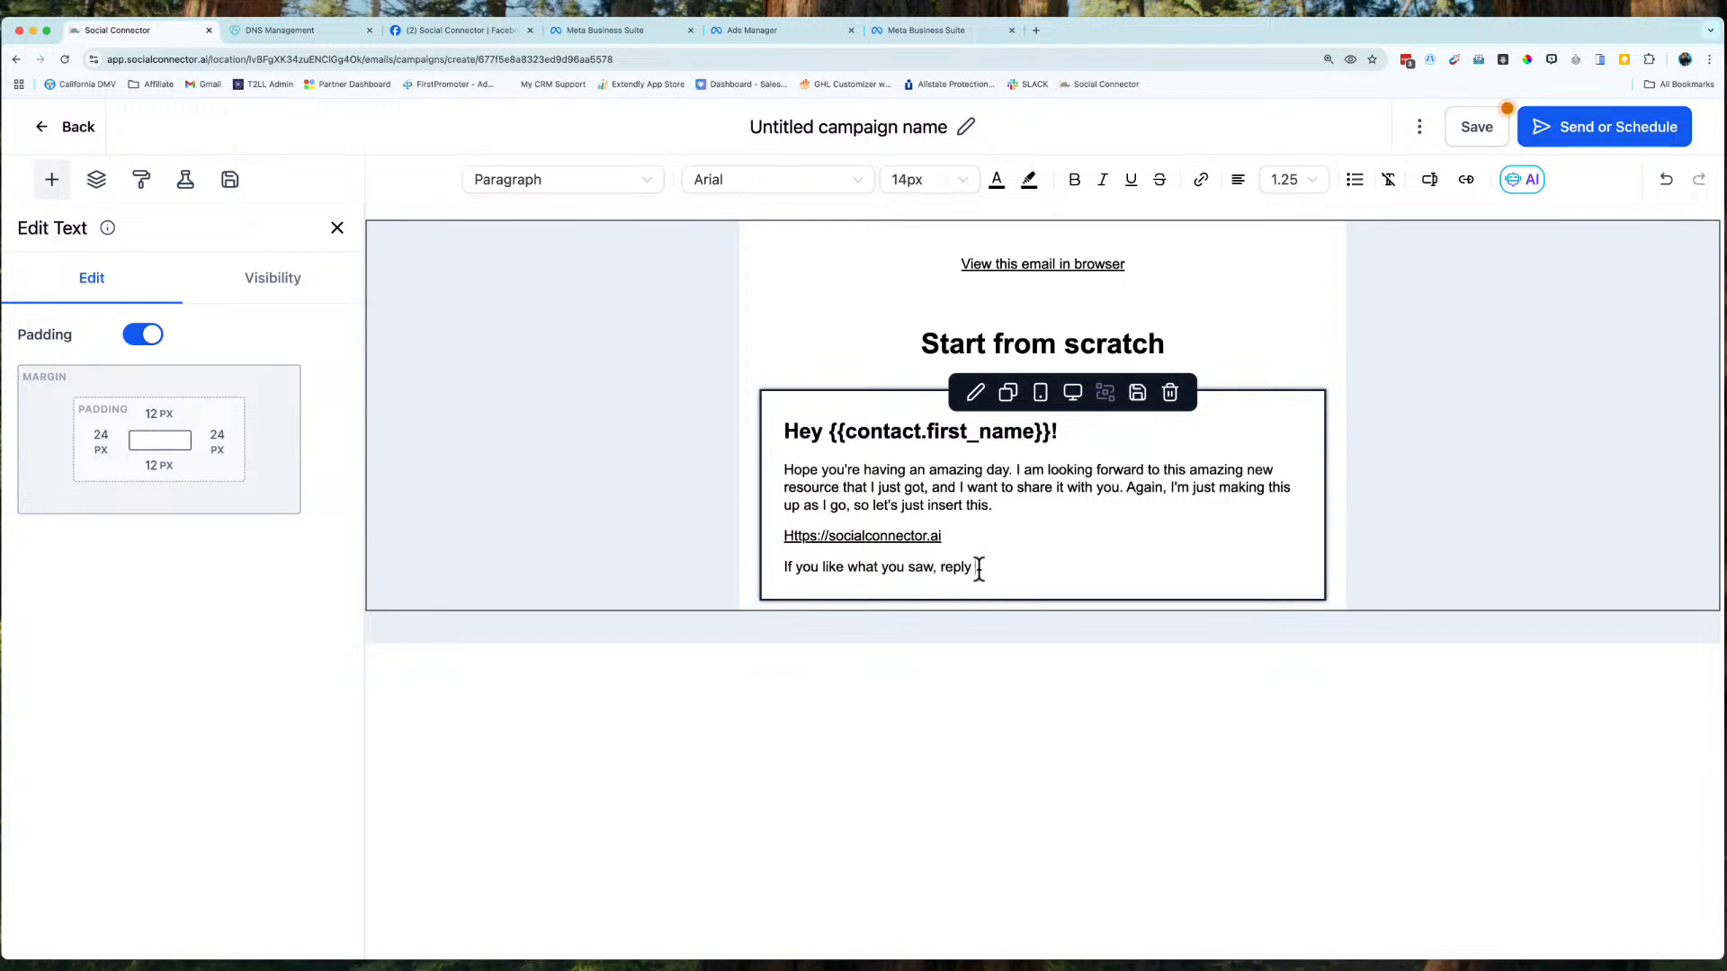
{"action": "type", "text": " and tell me about."}
{"action": "key", "text": "Return"}
{"action": "key", "text": "Return"}
{"action": "type", "text": "Have a g"}
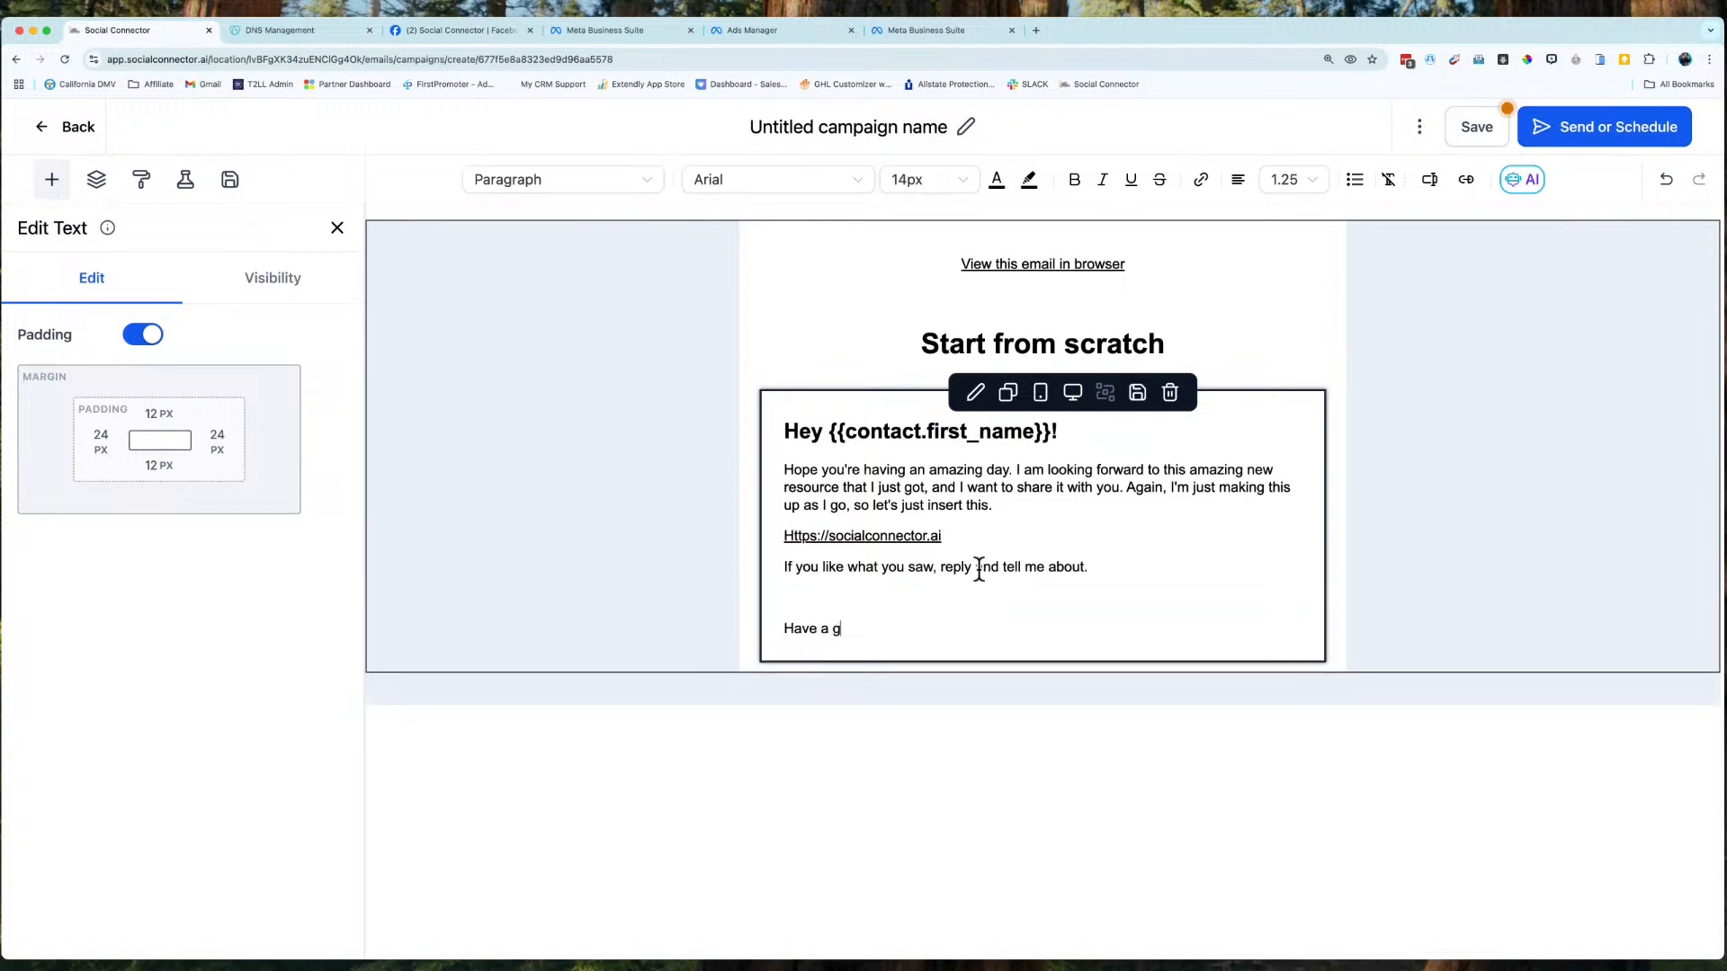
{"action": "type", "text": "reat day!"}
{"action": "key", "text": "Return"}
{"action": "type", "text": "J"}
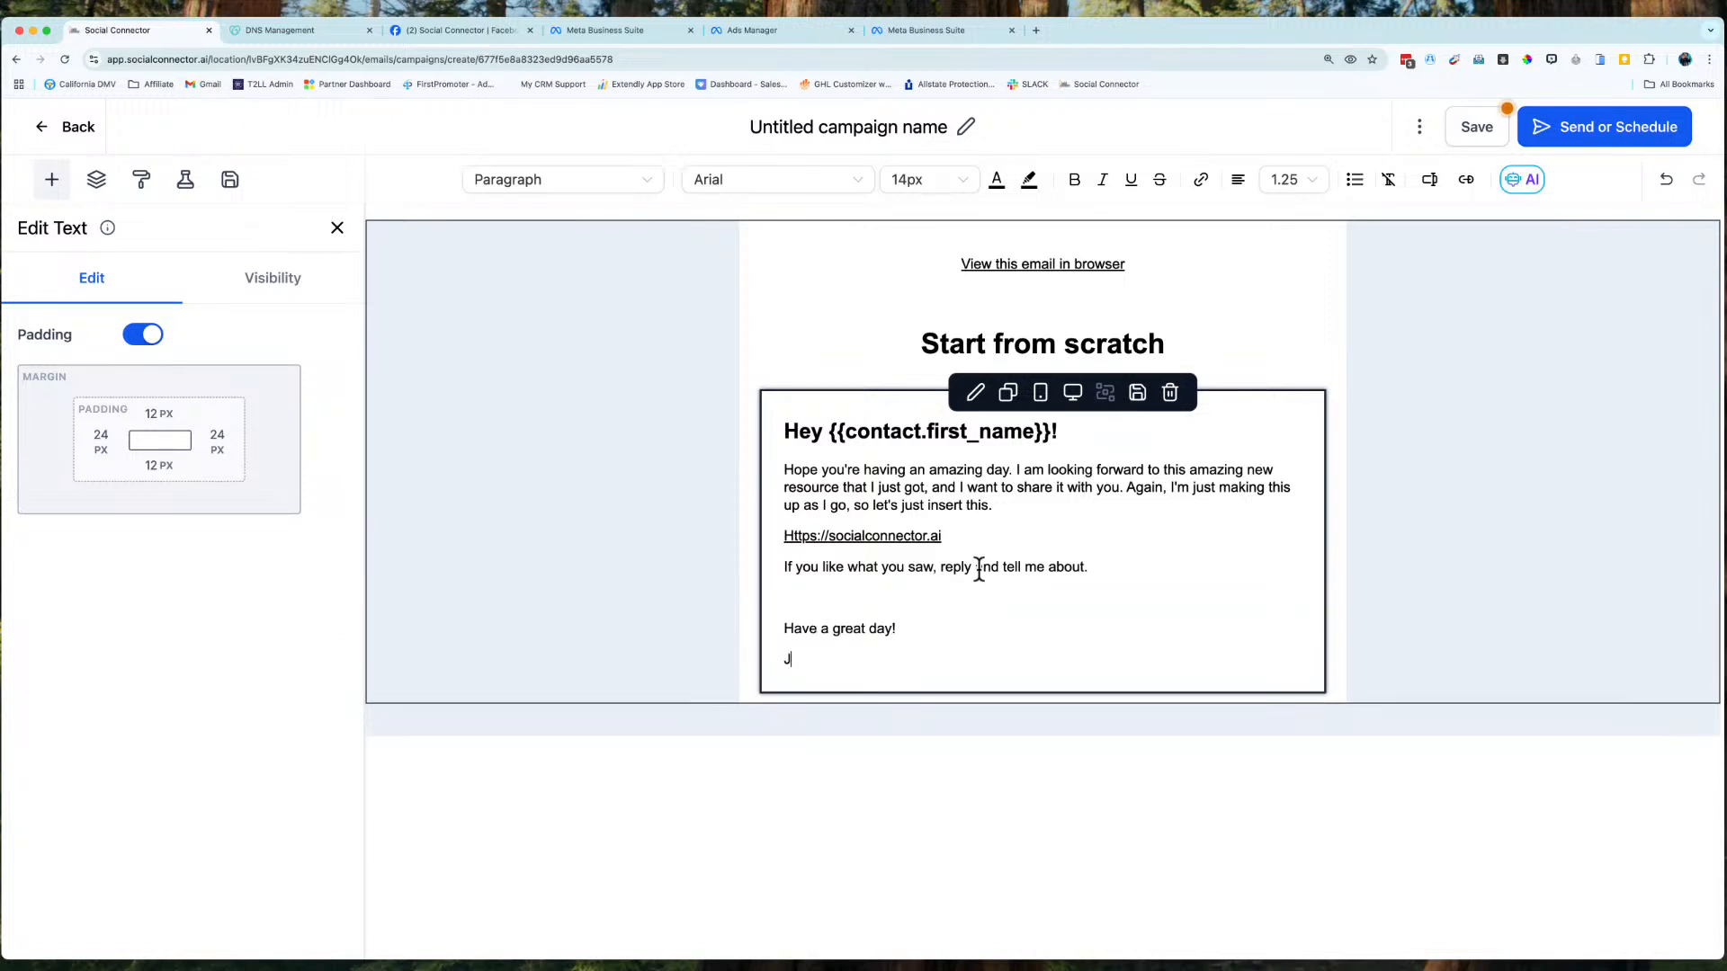
{"action": "type", "text": "eremy"}
Remove the Start from scratch heading block, save the campaign and go to Send or Schedule.
{"action": "left_click", "coordinate": [1172, 310]}
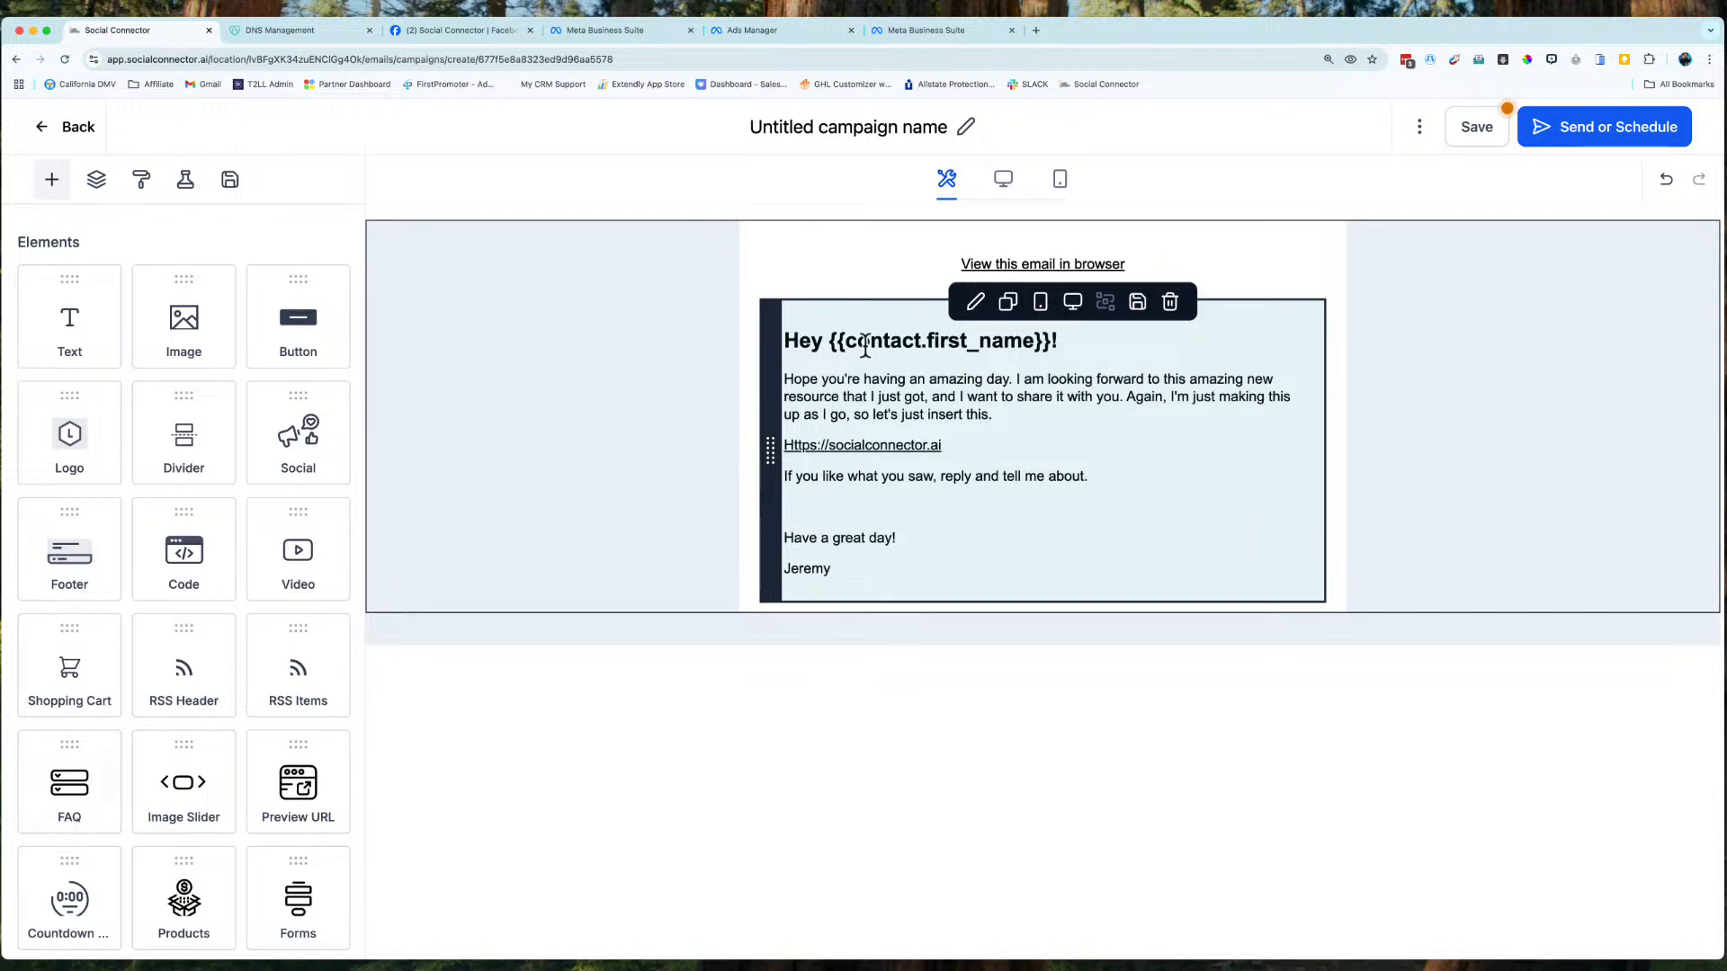
{"action": "left_click", "coordinate": [891, 488]}
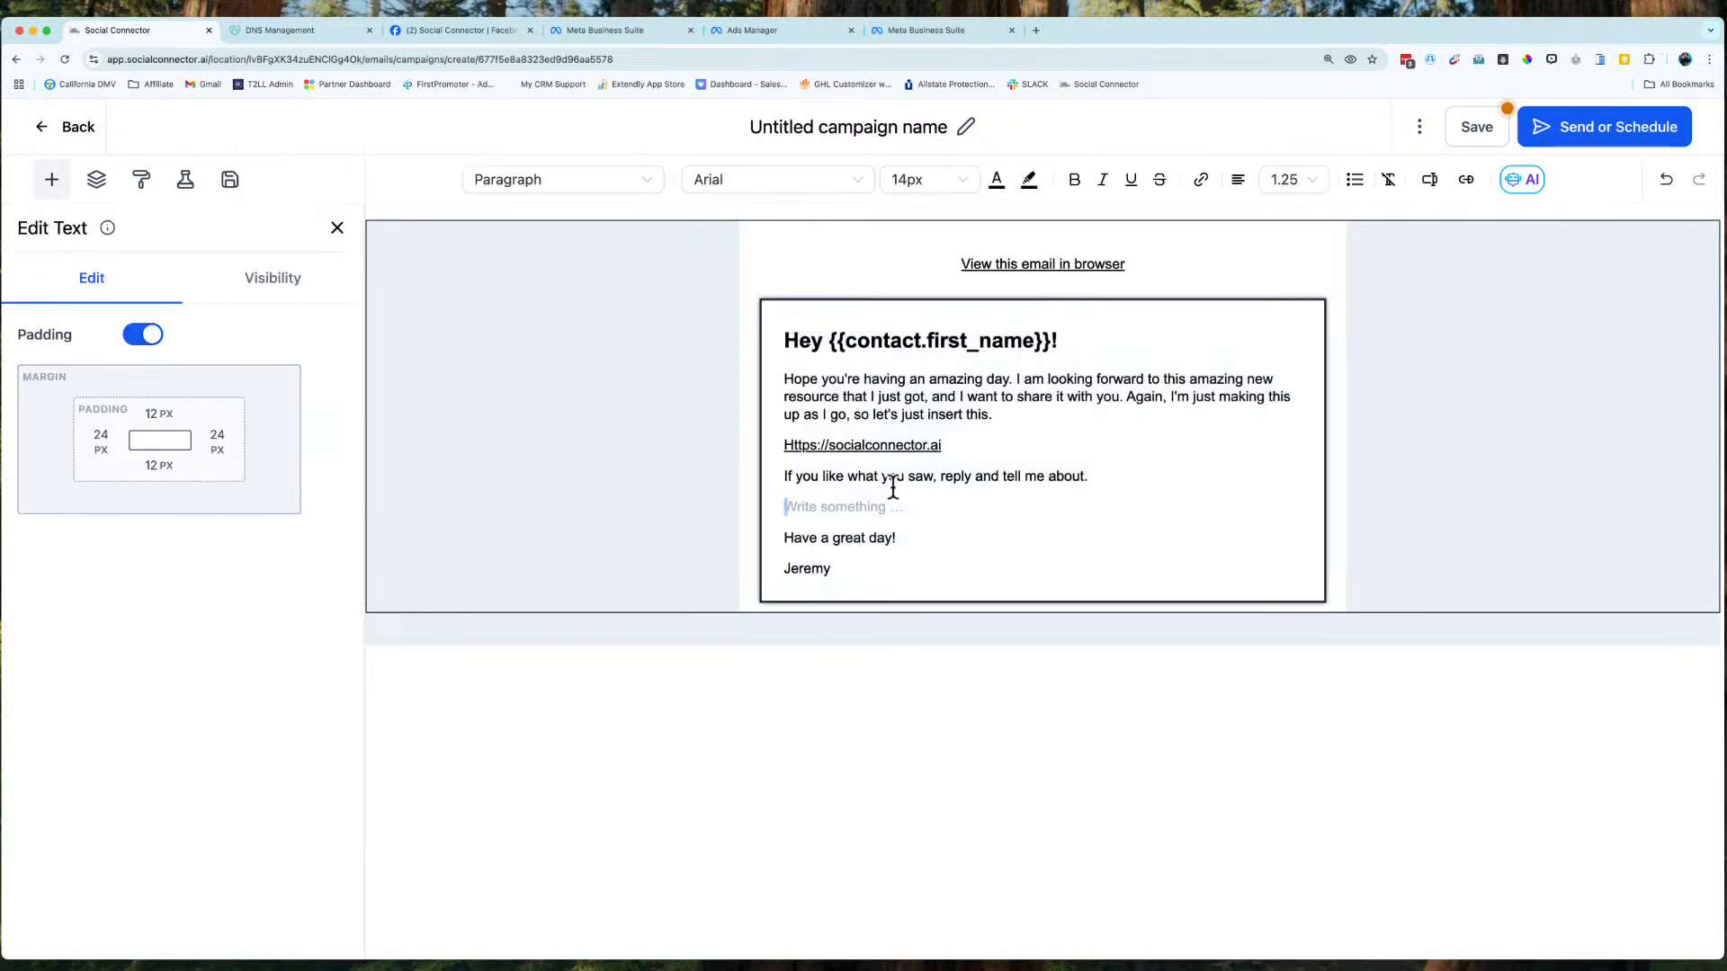
{"action": "left_click", "coordinate": [893, 488]}
{"action": "triple_click", "coordinate": [890, 477]}
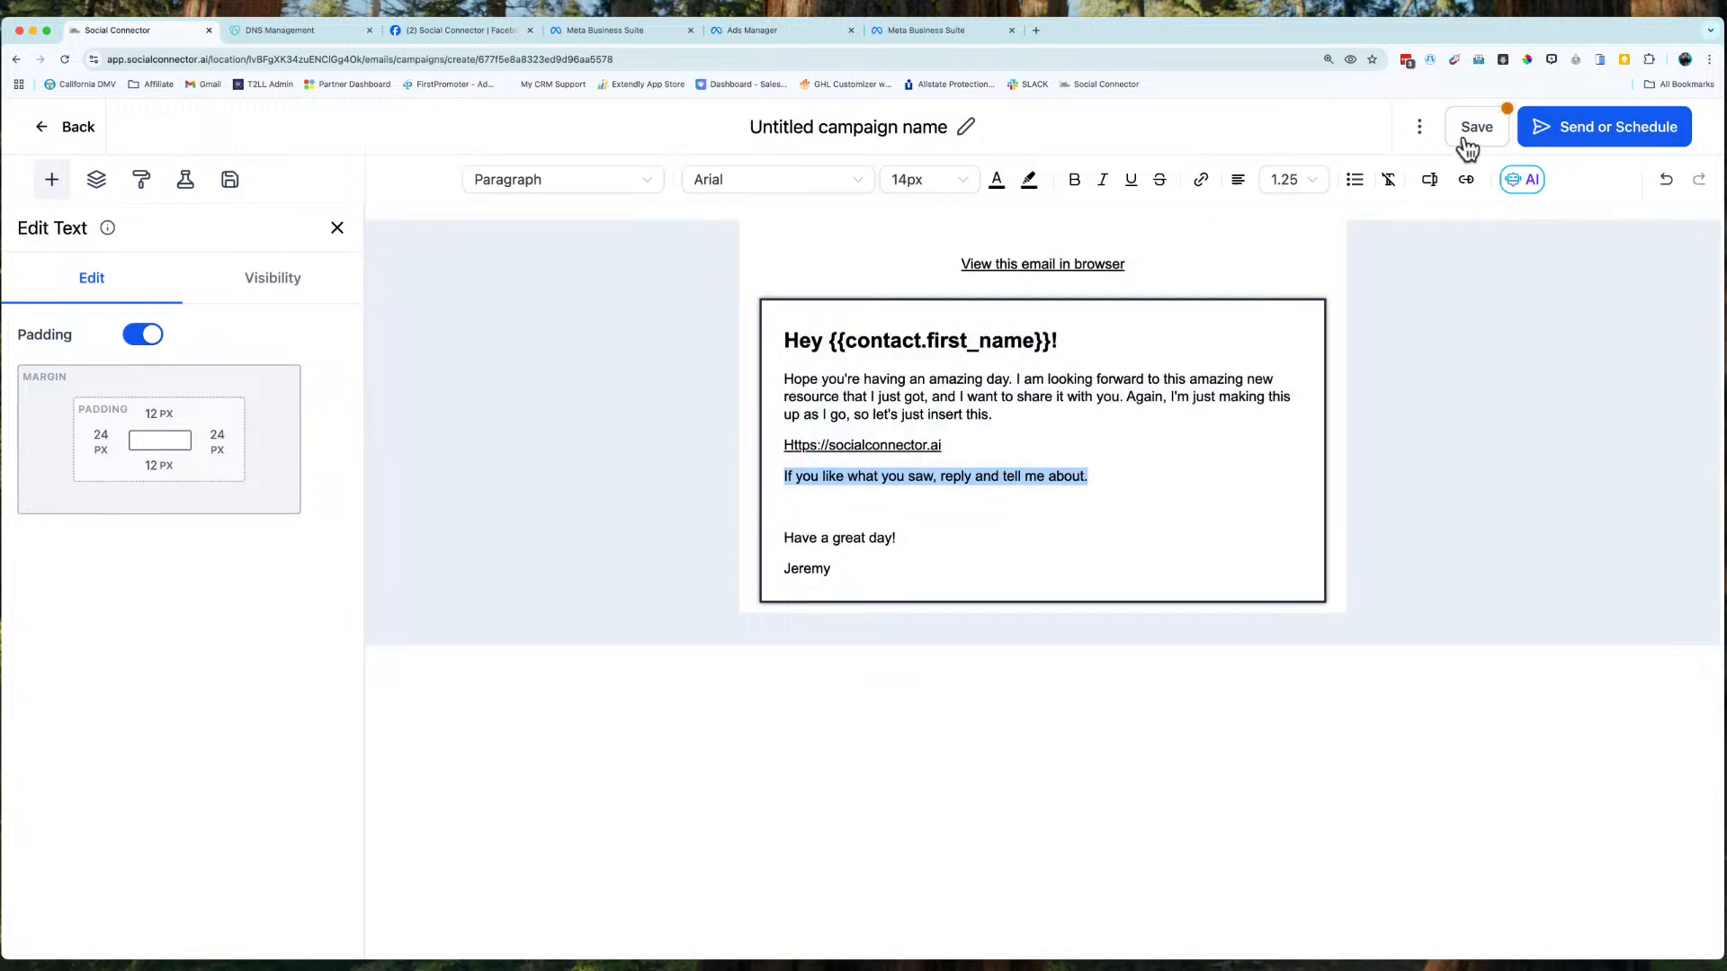
{"action": "left_click", "coordinate": [1465, 136]}
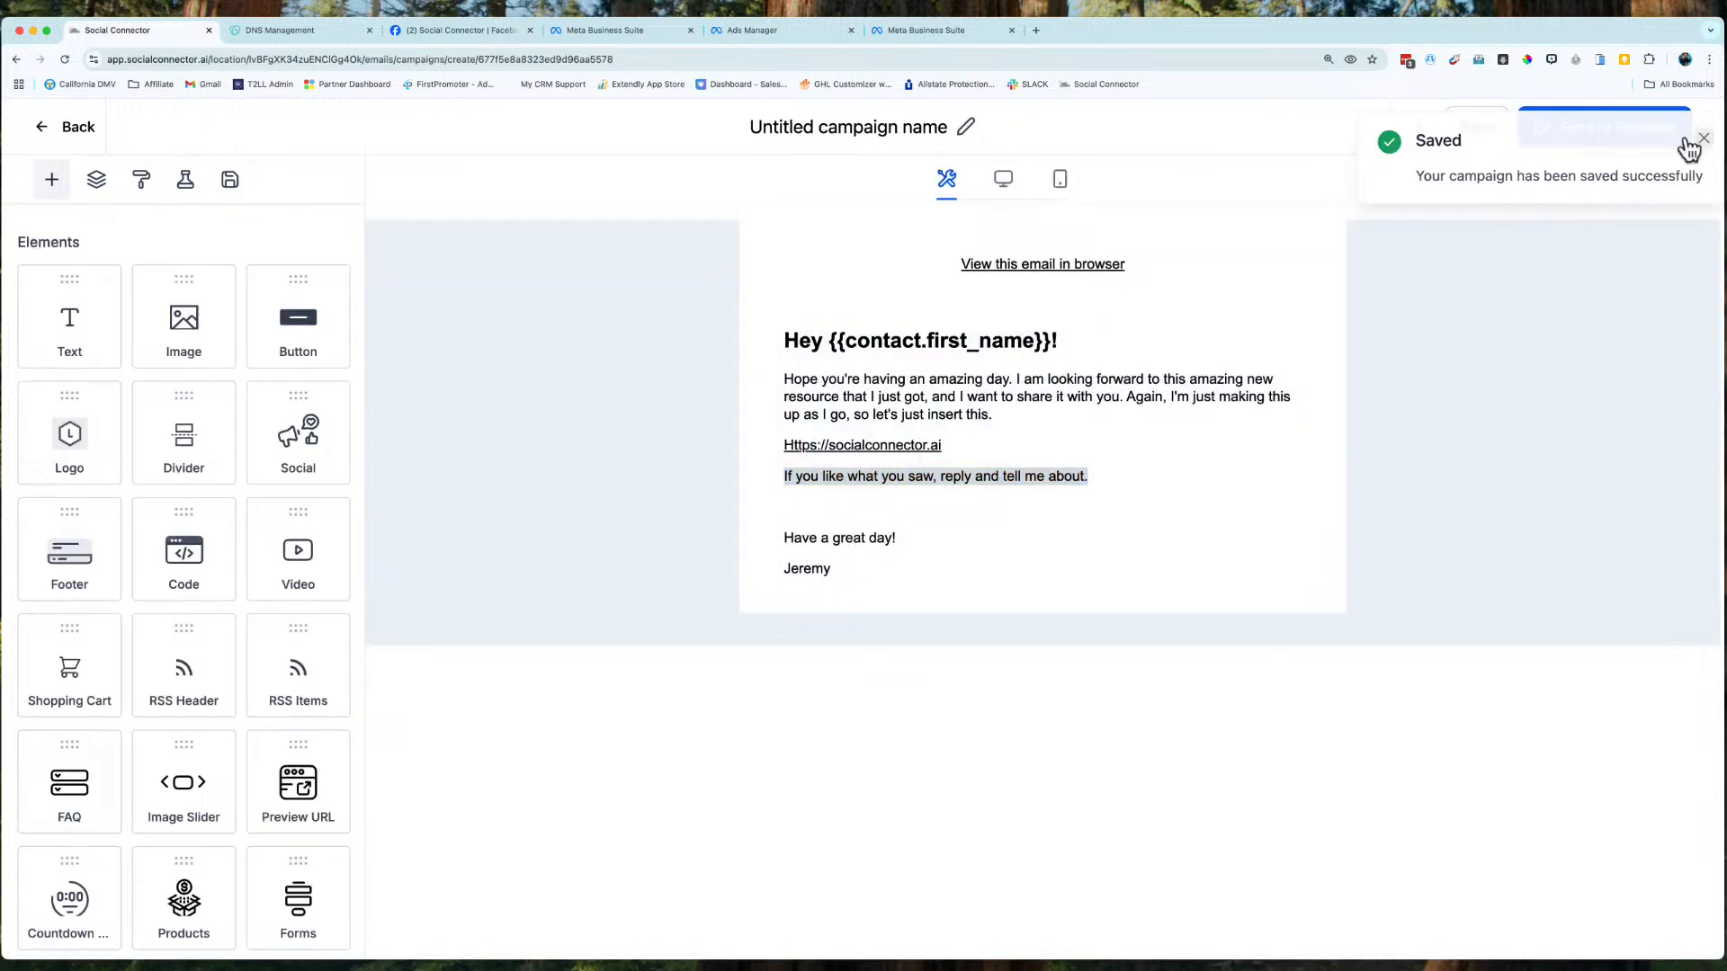
{"action": "left_click", "coordinate": [1685, 139]}
{"action": "left_click", "coordinate": [1596, 139]}
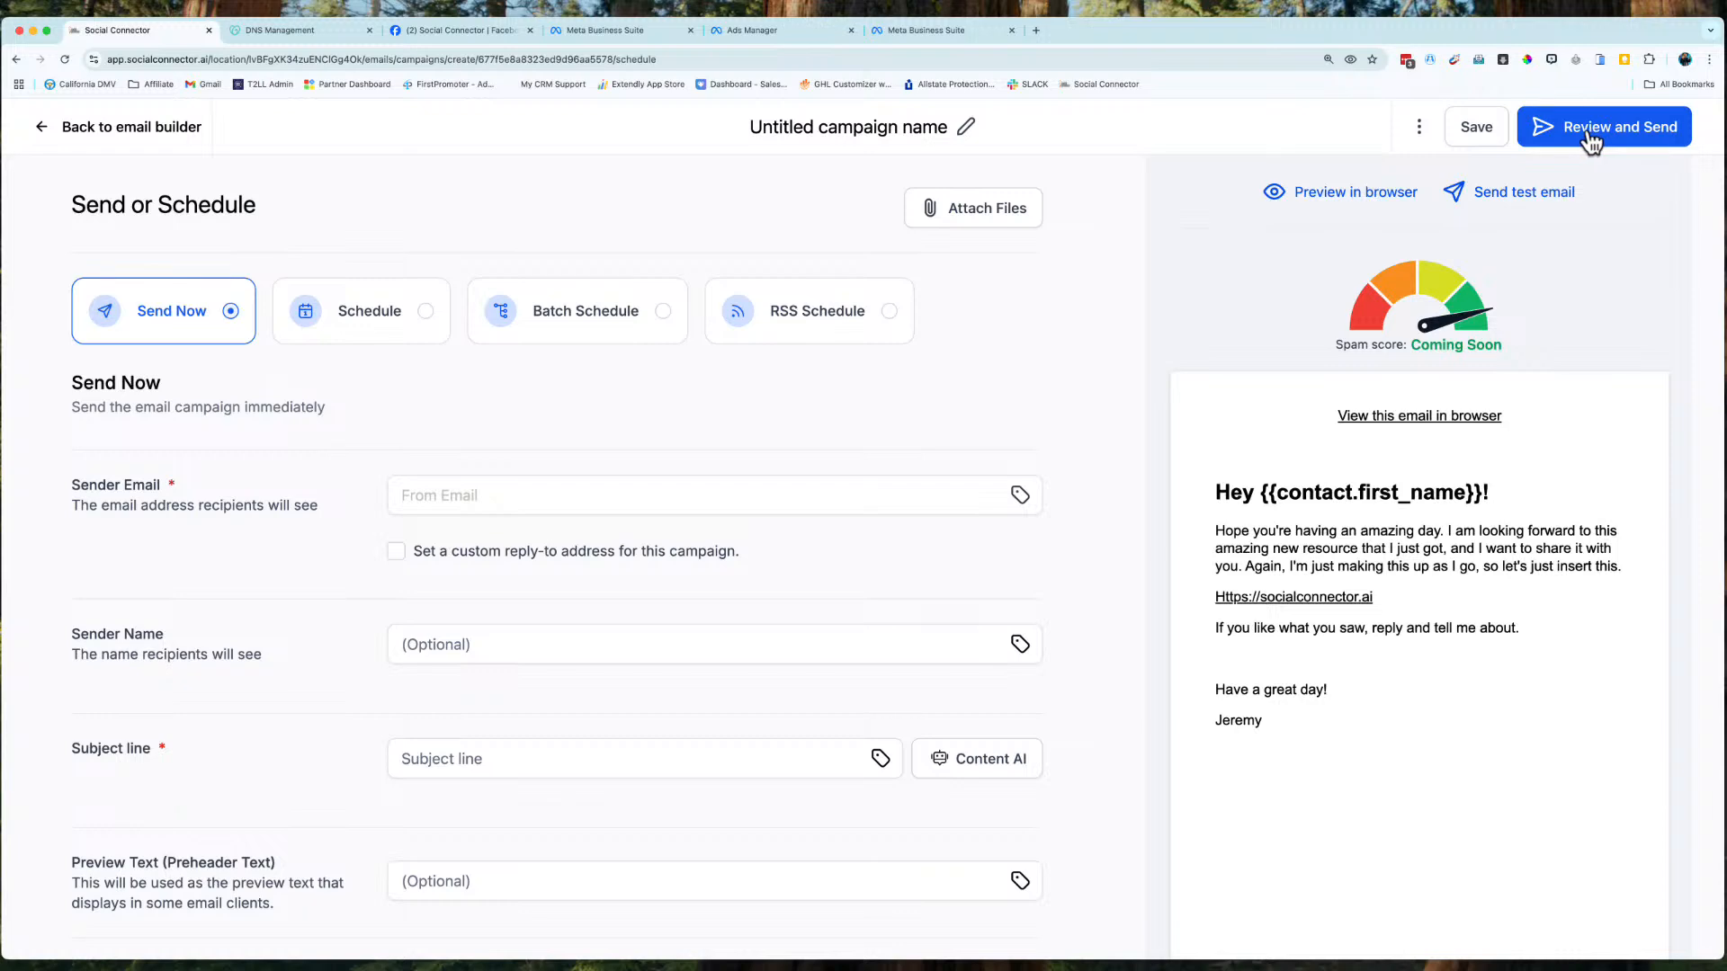
Choose recipients by tag, selecting the cold lead tag to reach 82 contacts.
{"action": "scroll", "coordinate": [759, 390], "scroll_direction": "down", "scroll_amount": 3}
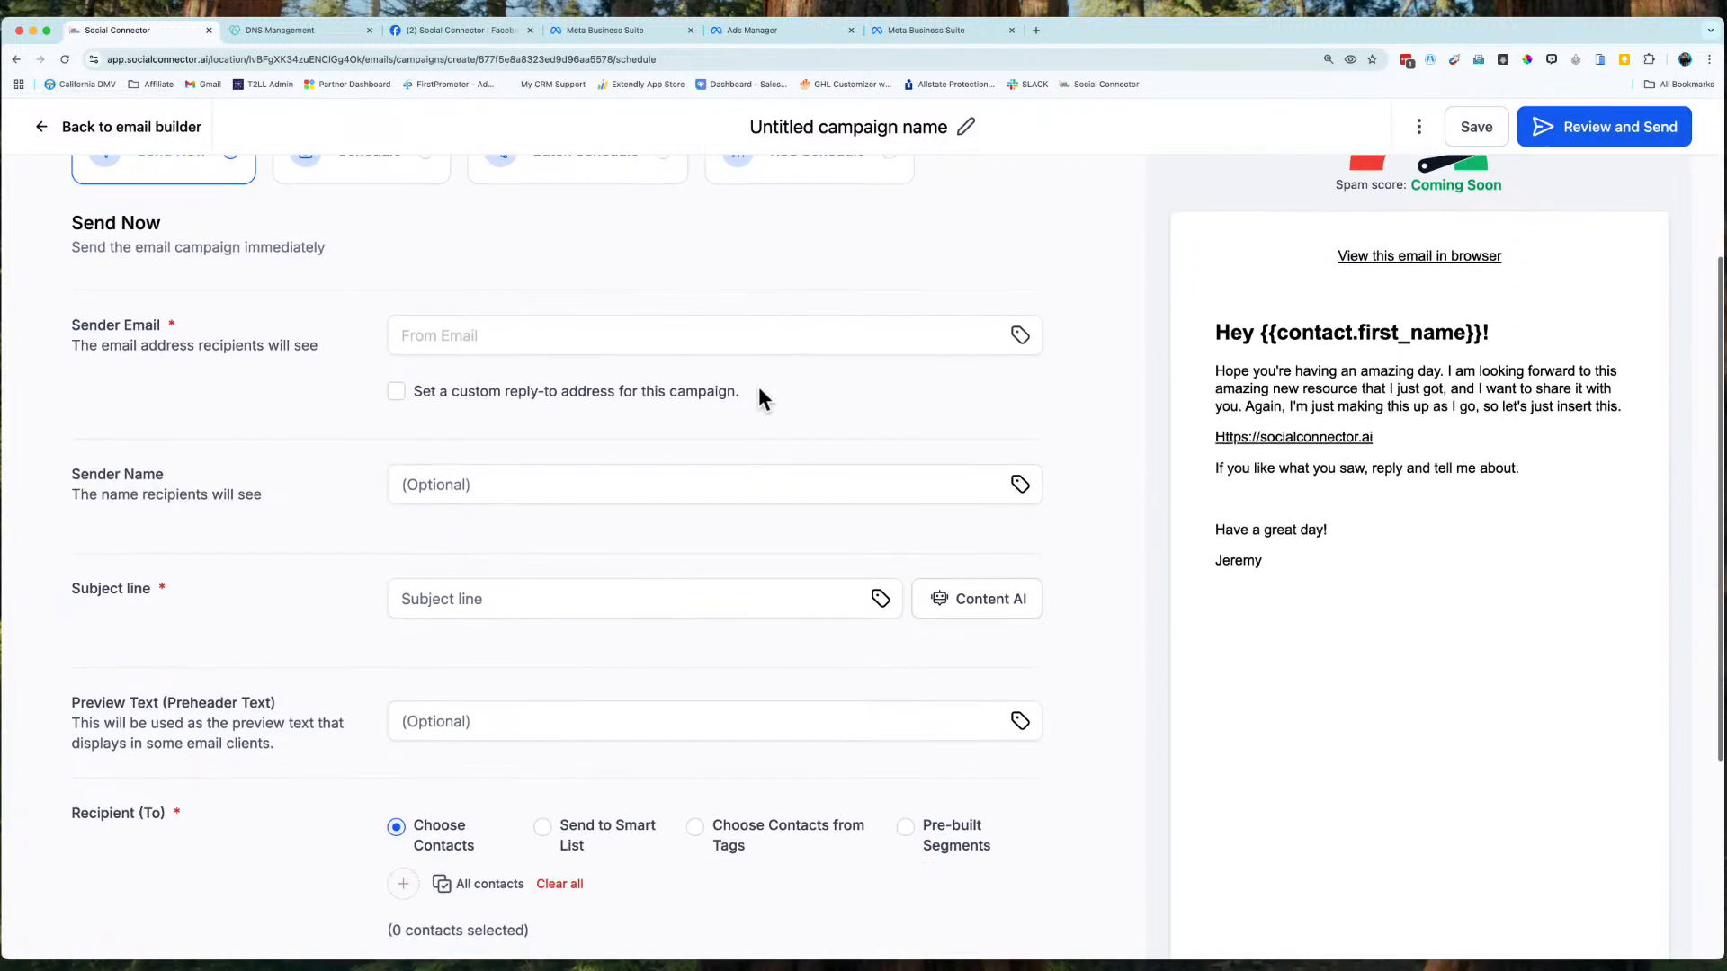
{"action": "scroll", "coordinate": [715, 525], "scroll_direction": "down", "scroll_amount": 1}
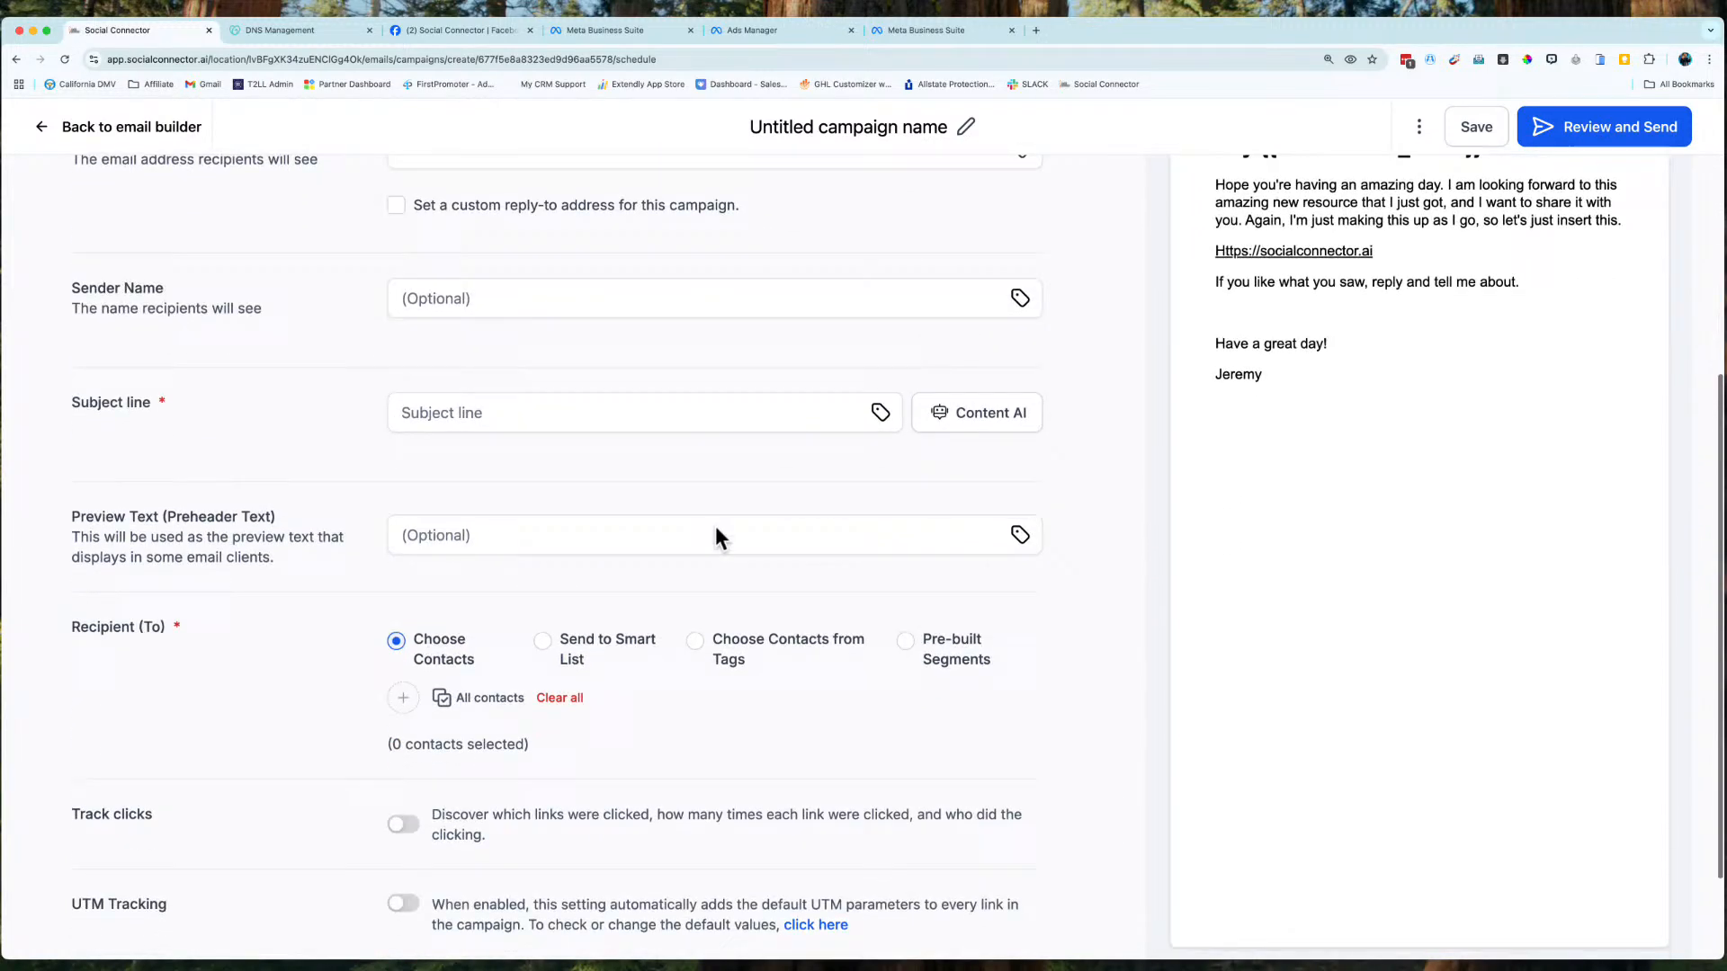
{"action": "left_click", "coordinate": [696, 642]}
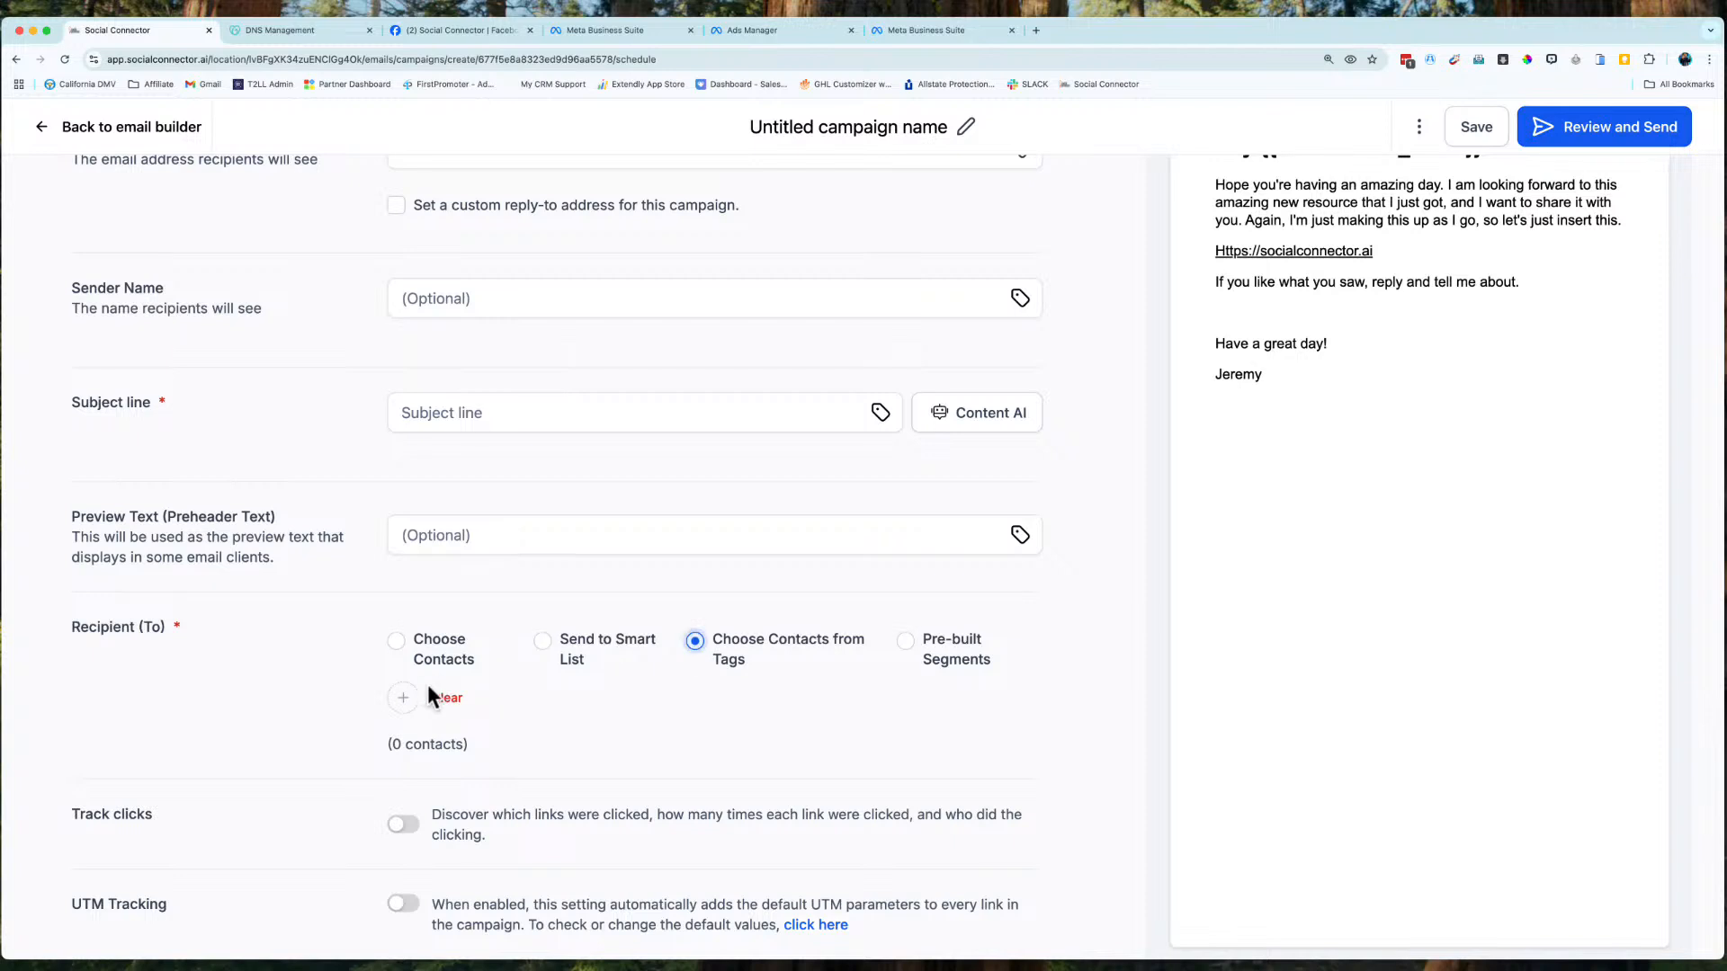
{"action": "left_click", "coordinate": [404, 701]}
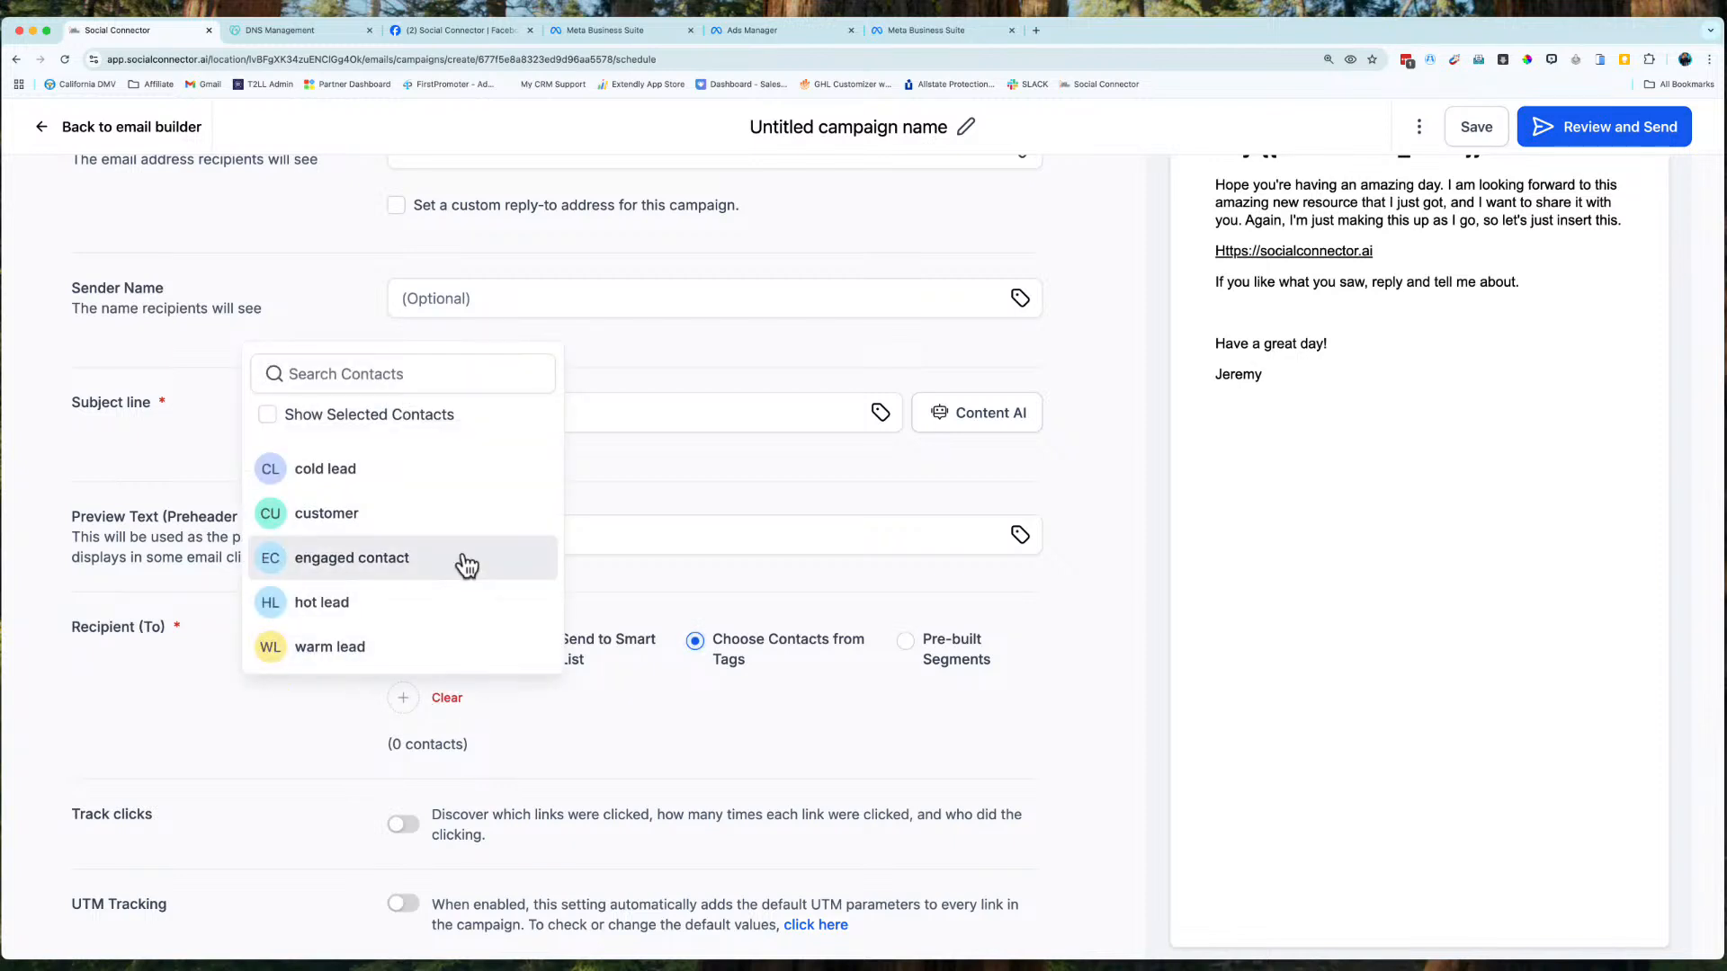
{"action": "left_click", "coordinate": [383, 484]}
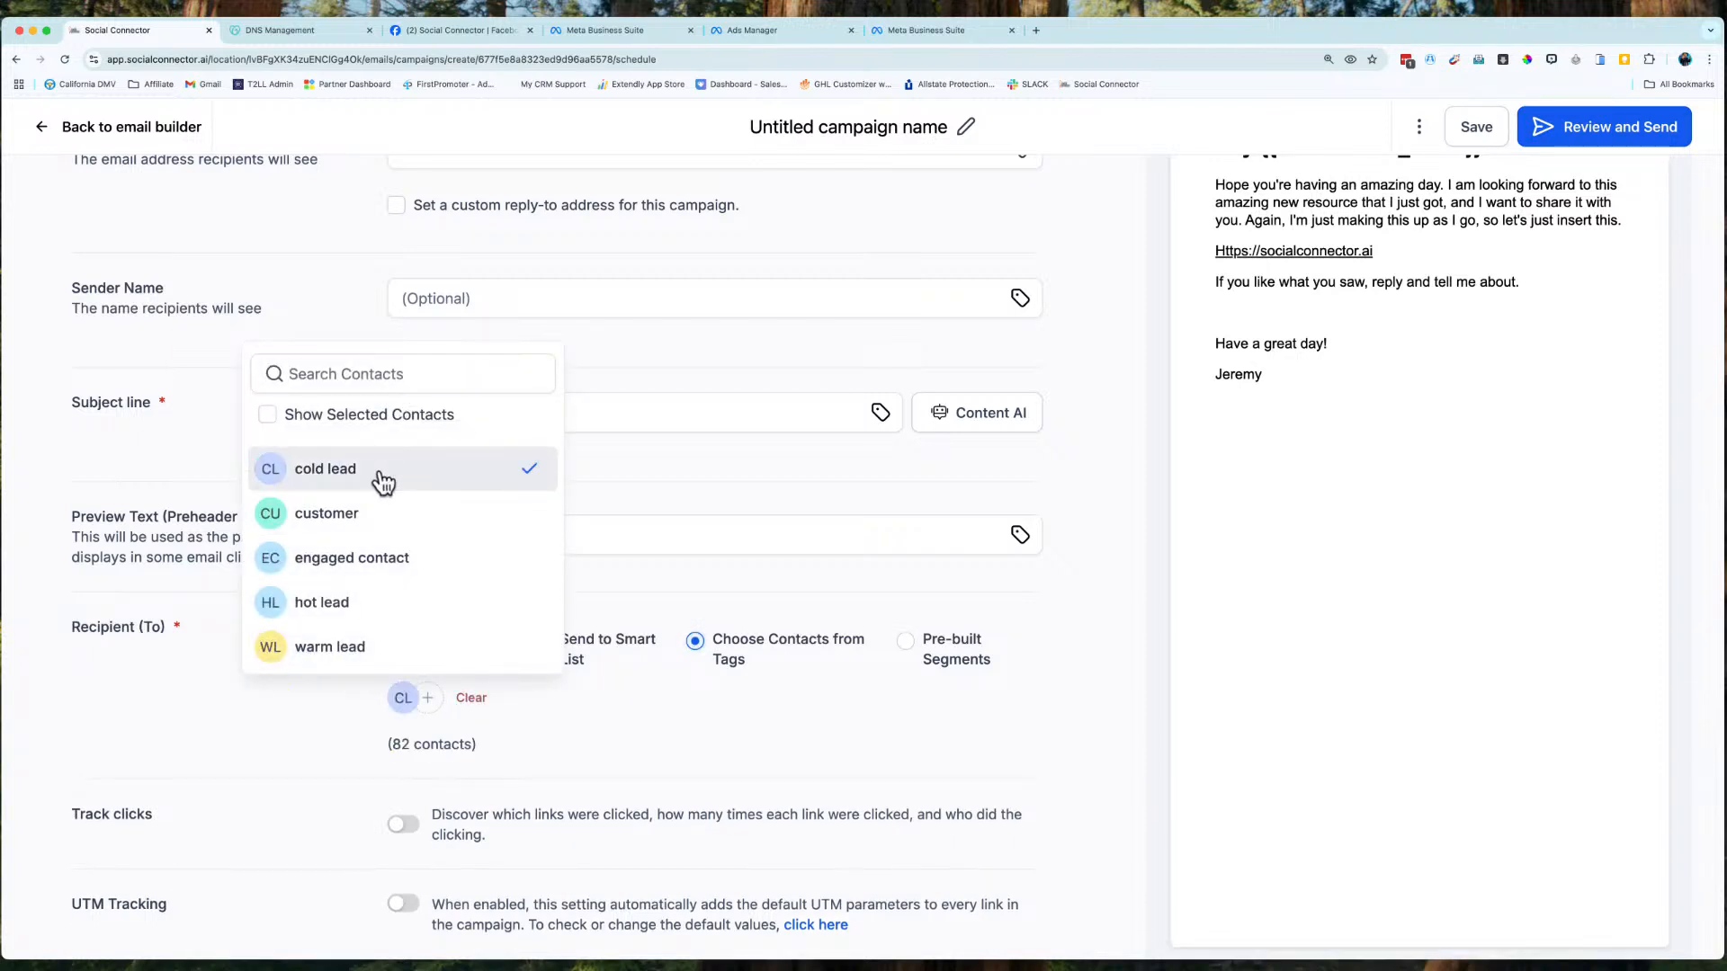
{"action": "left_click", "coordinate": [629, 776]}
{"action": "scroll", "coordinate": [603, 675], "scroll_direction": "up", "scroll_amount": 3}
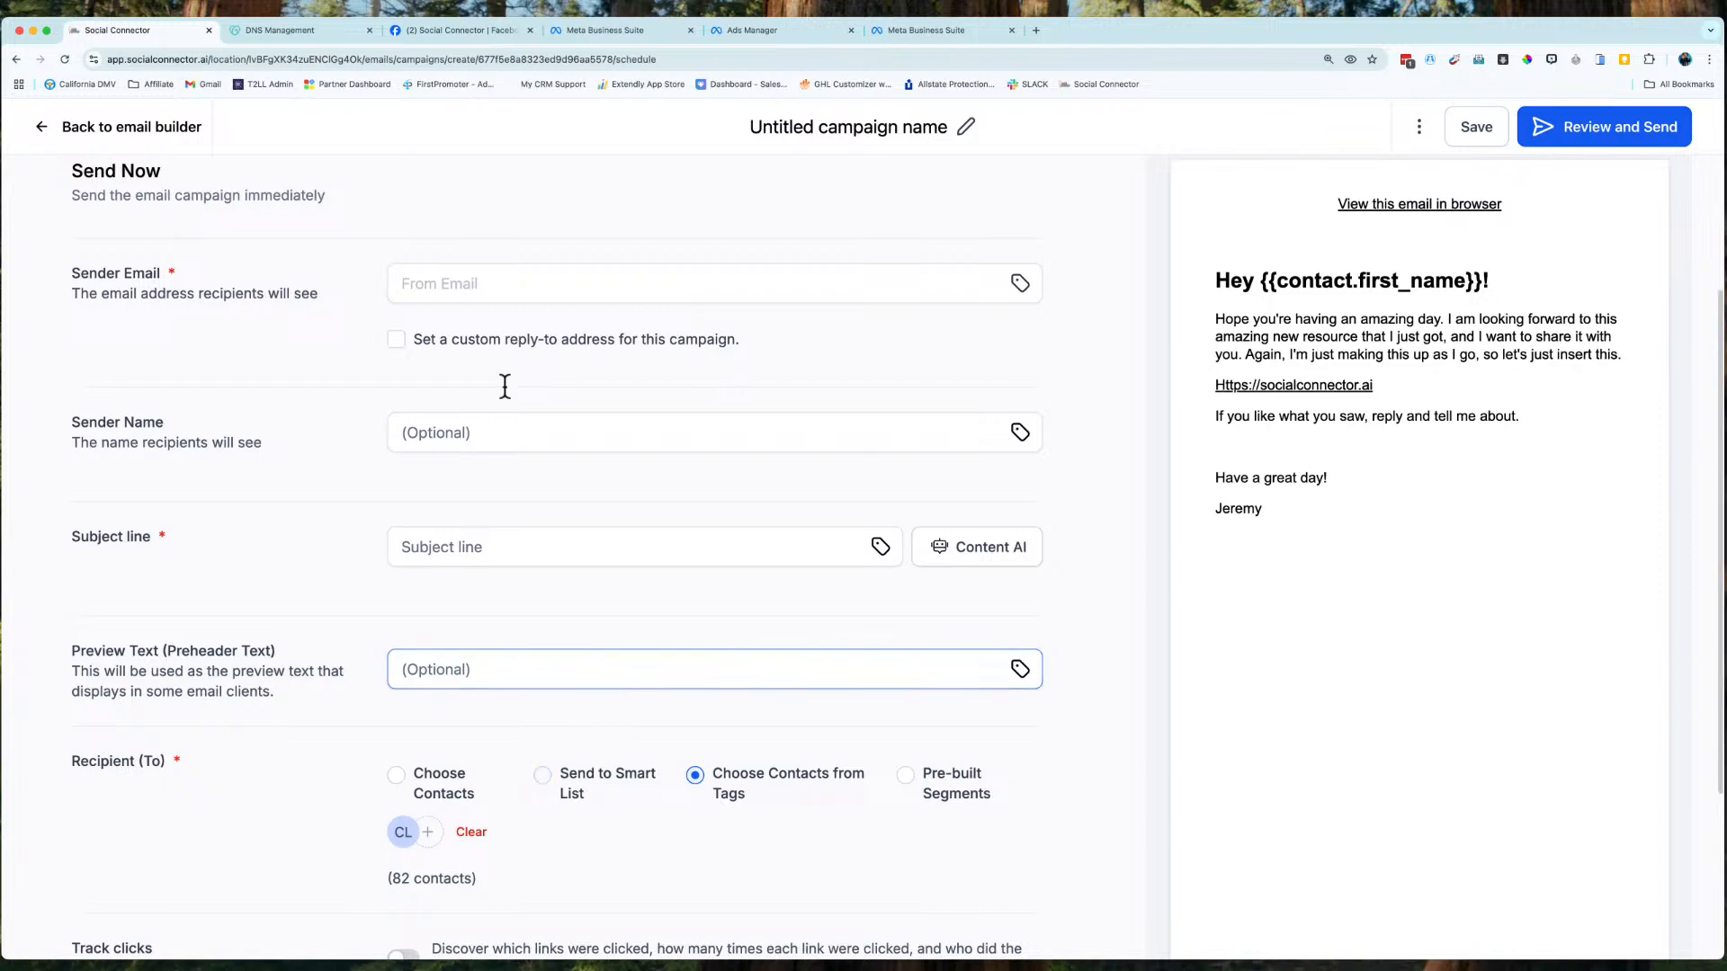
{"action": "left_click", "coordinate": [494, 283]}
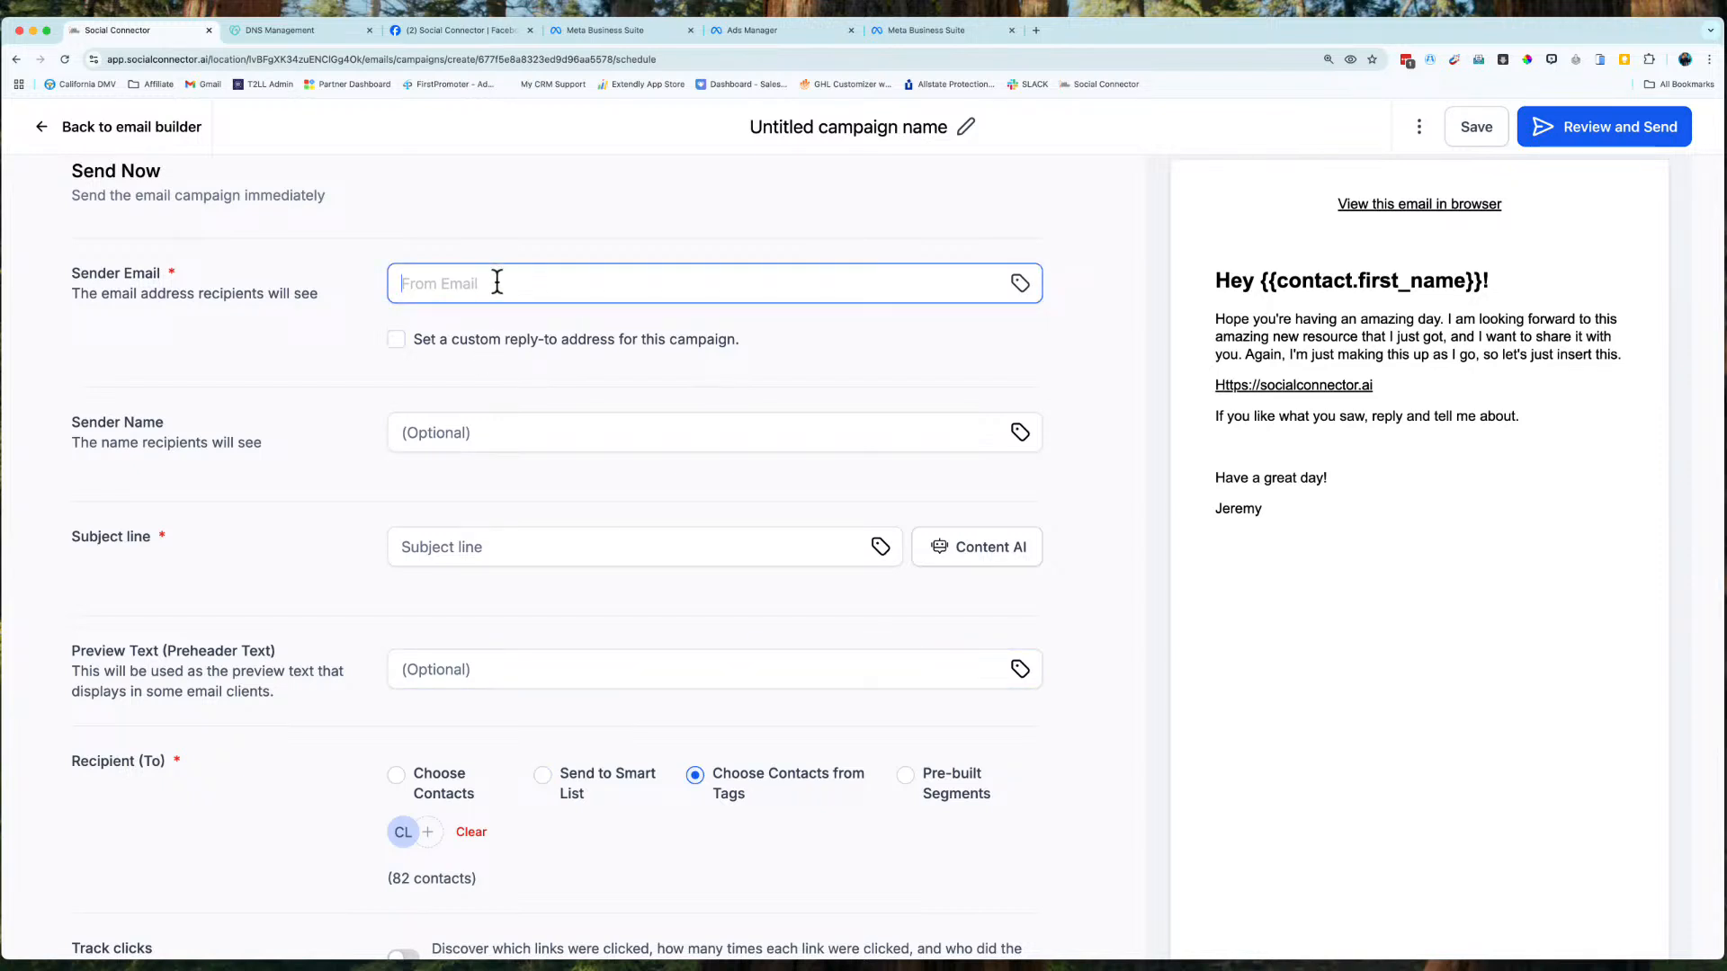
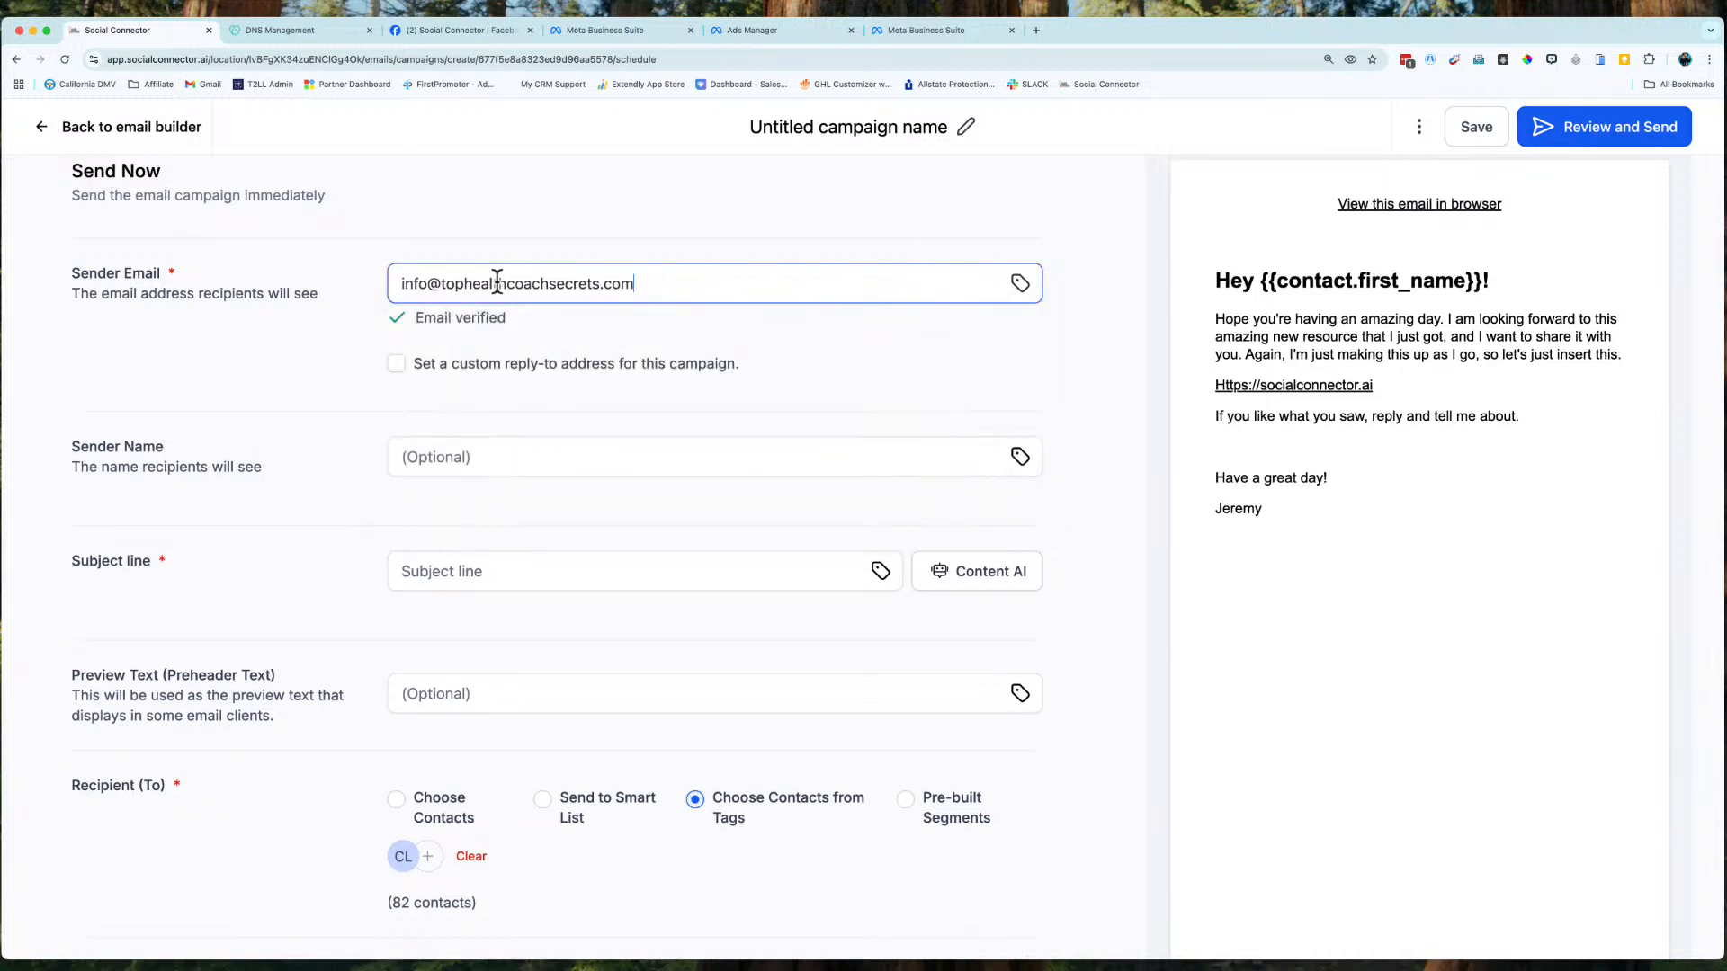
Enter the sender's e-mail address and name, and the subject 'How we tag you in emails'.
{"action": "left_click", "coordinate": [463, 460]}
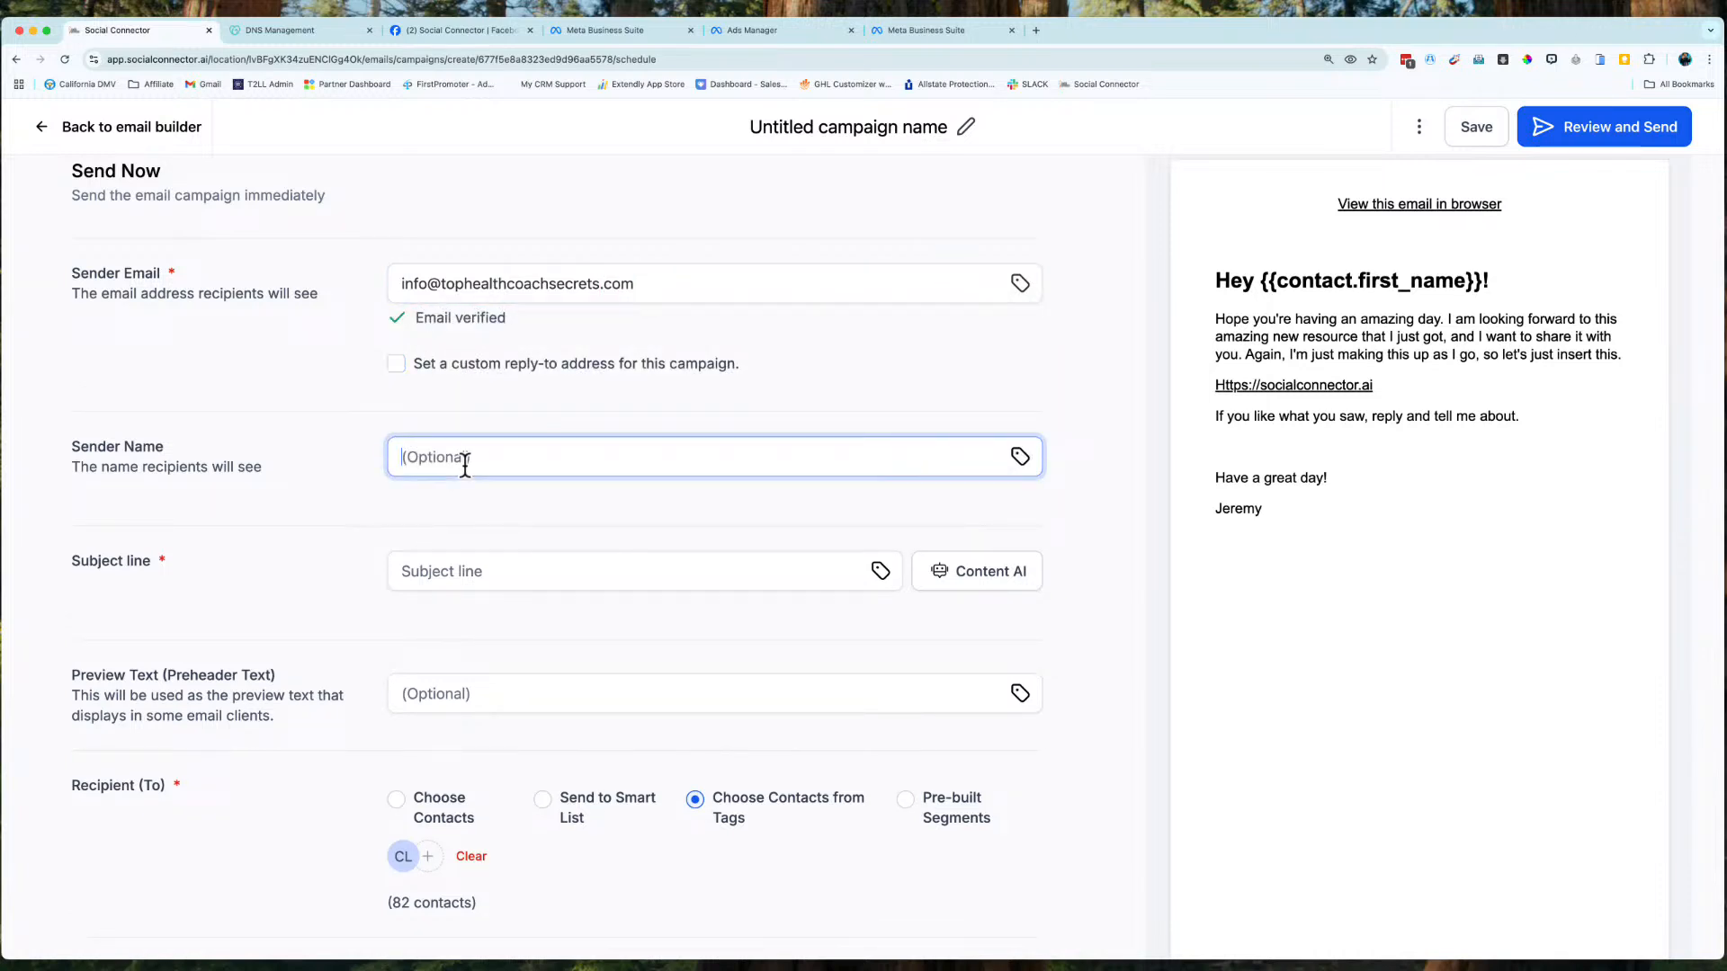
{"action": "type", "text": "Jeremy"}
{"action": "key", "text": "Tab"}
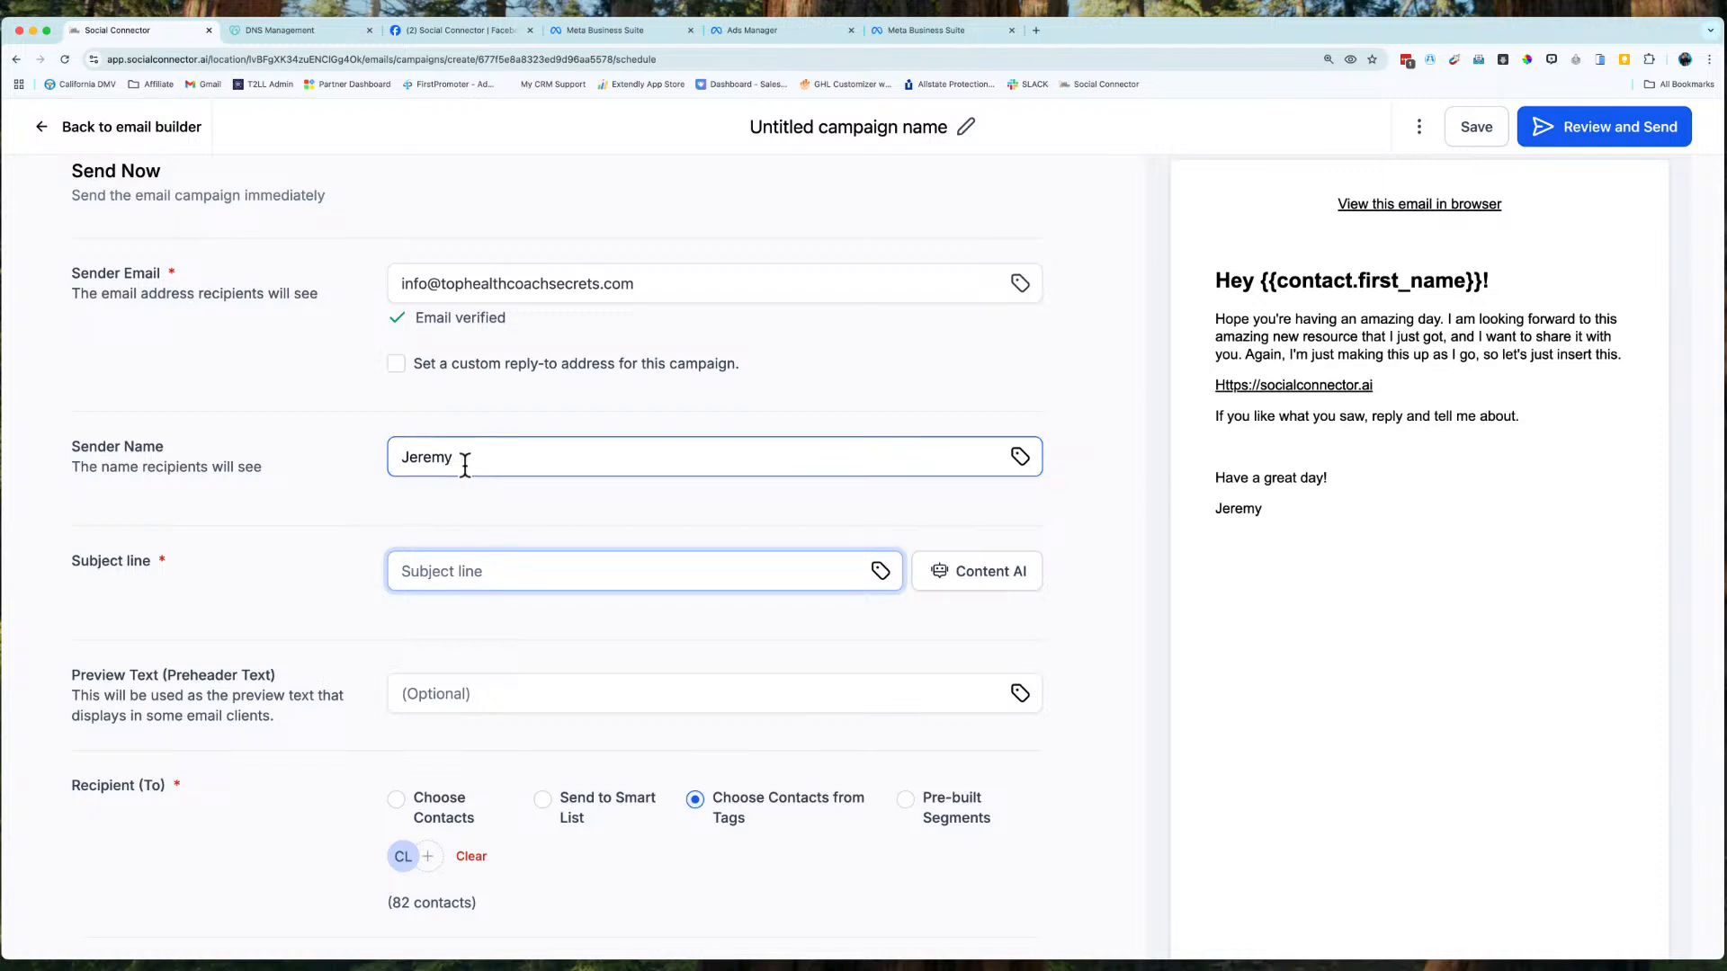
{"action": "type", "text": "How we tag you in emails"}
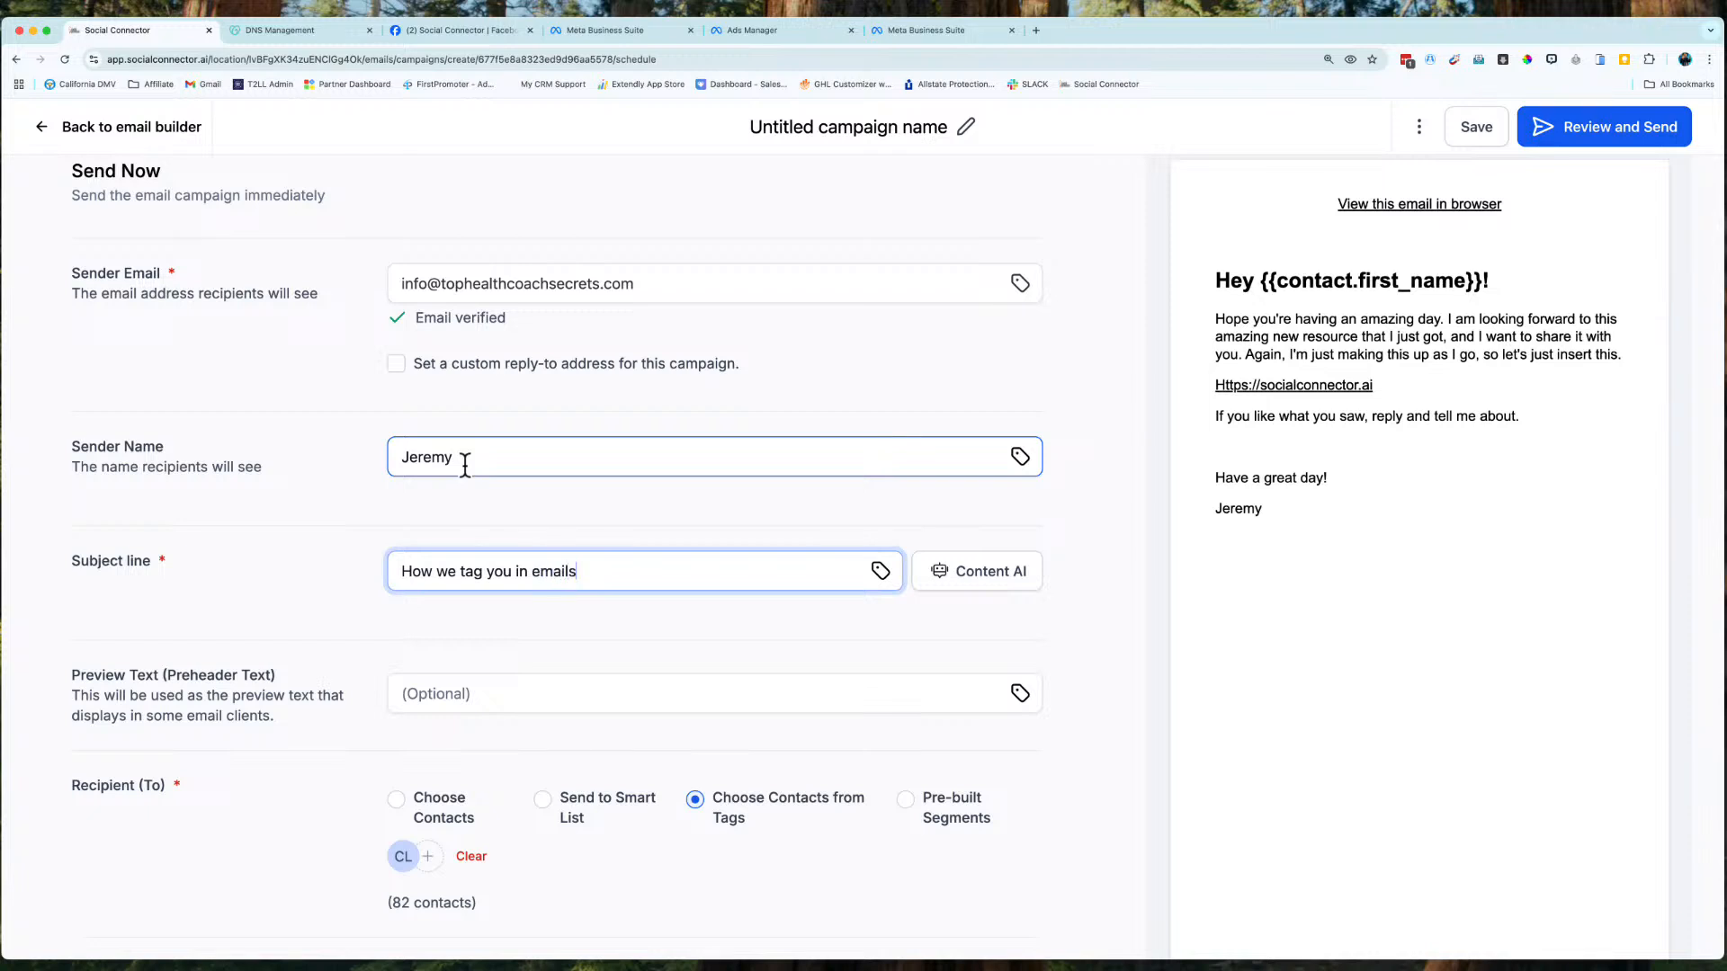
{"action": "scroll", "coordinate": [465, 465], "scroll_direction": "down", "scroll_amount": 3}
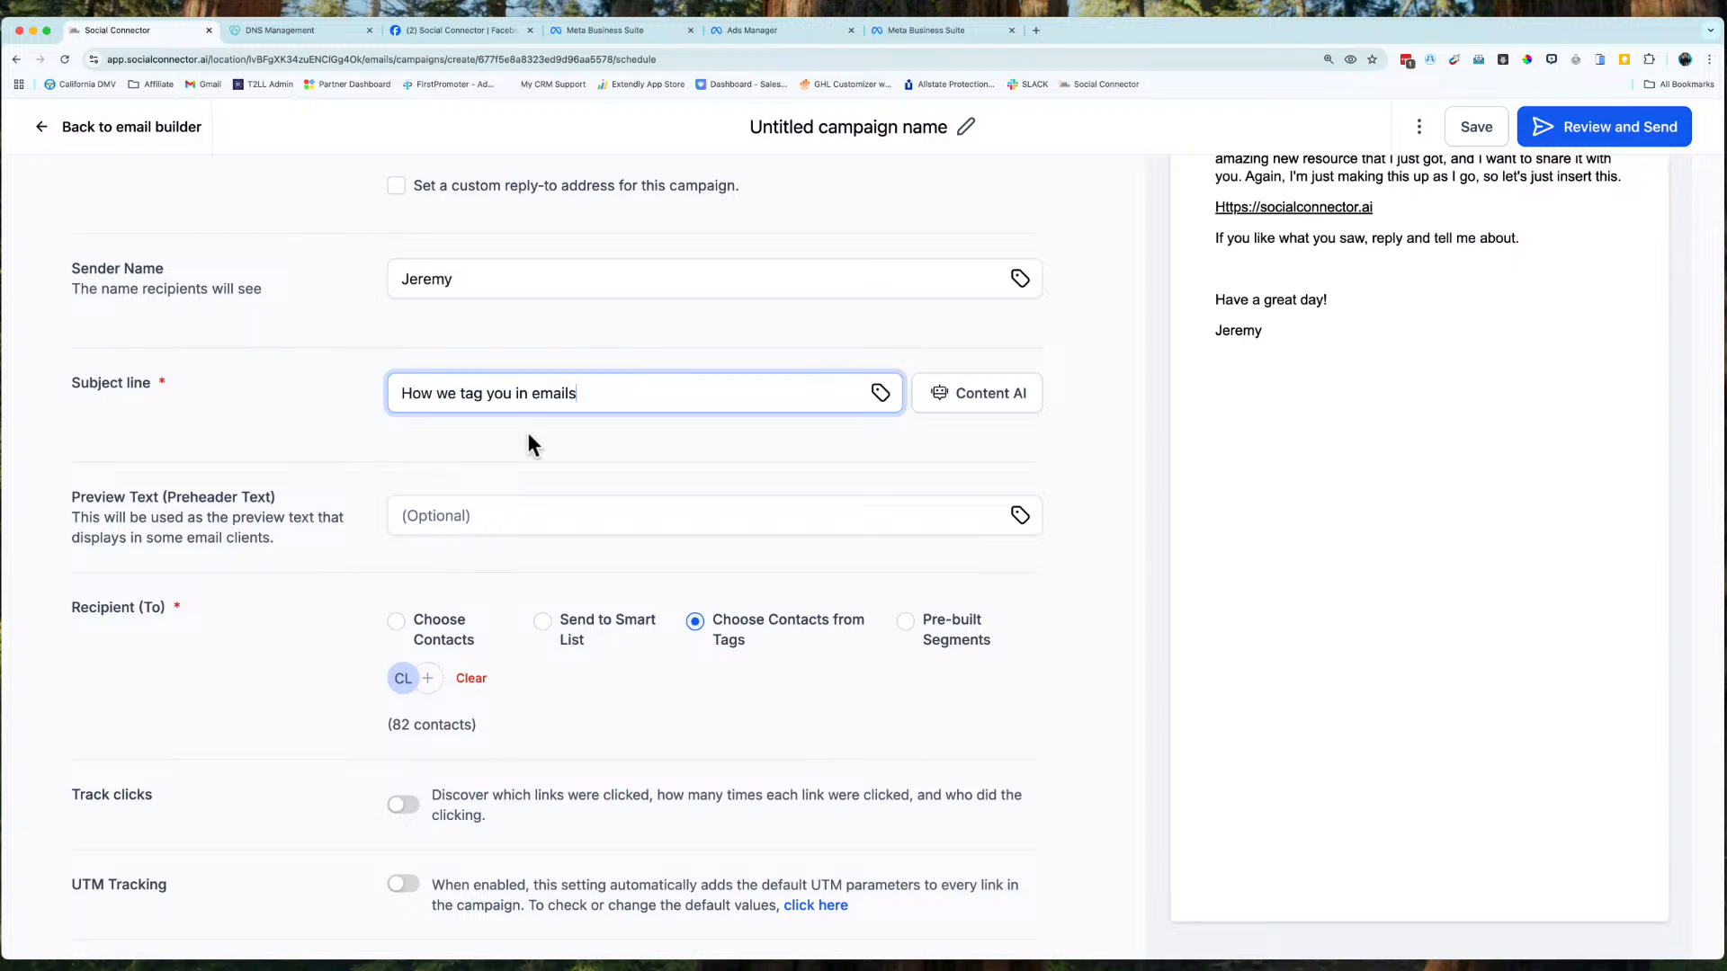
{"action": "scroll", "coordinate": [487, 561], "scroll_direction": "down", "scroll_amount": 2}
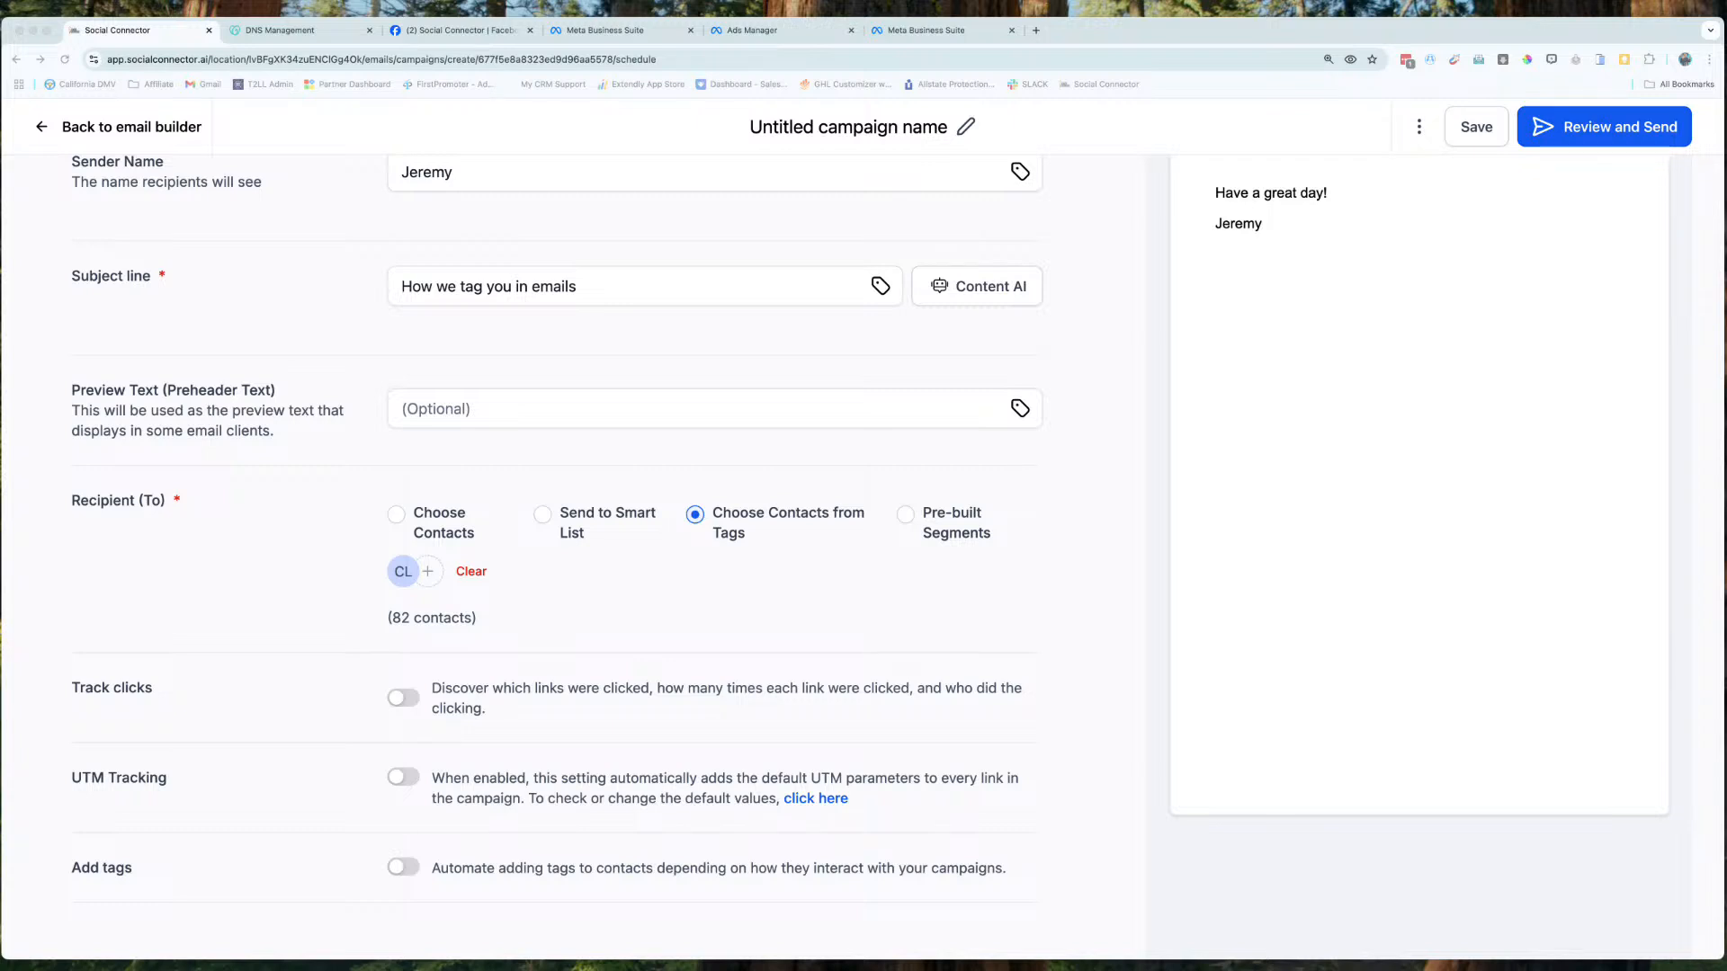
Turn on Add tags and start a Basic campaign interaction condition.
{"action": "left_click", "coordinate": [402, 869]}
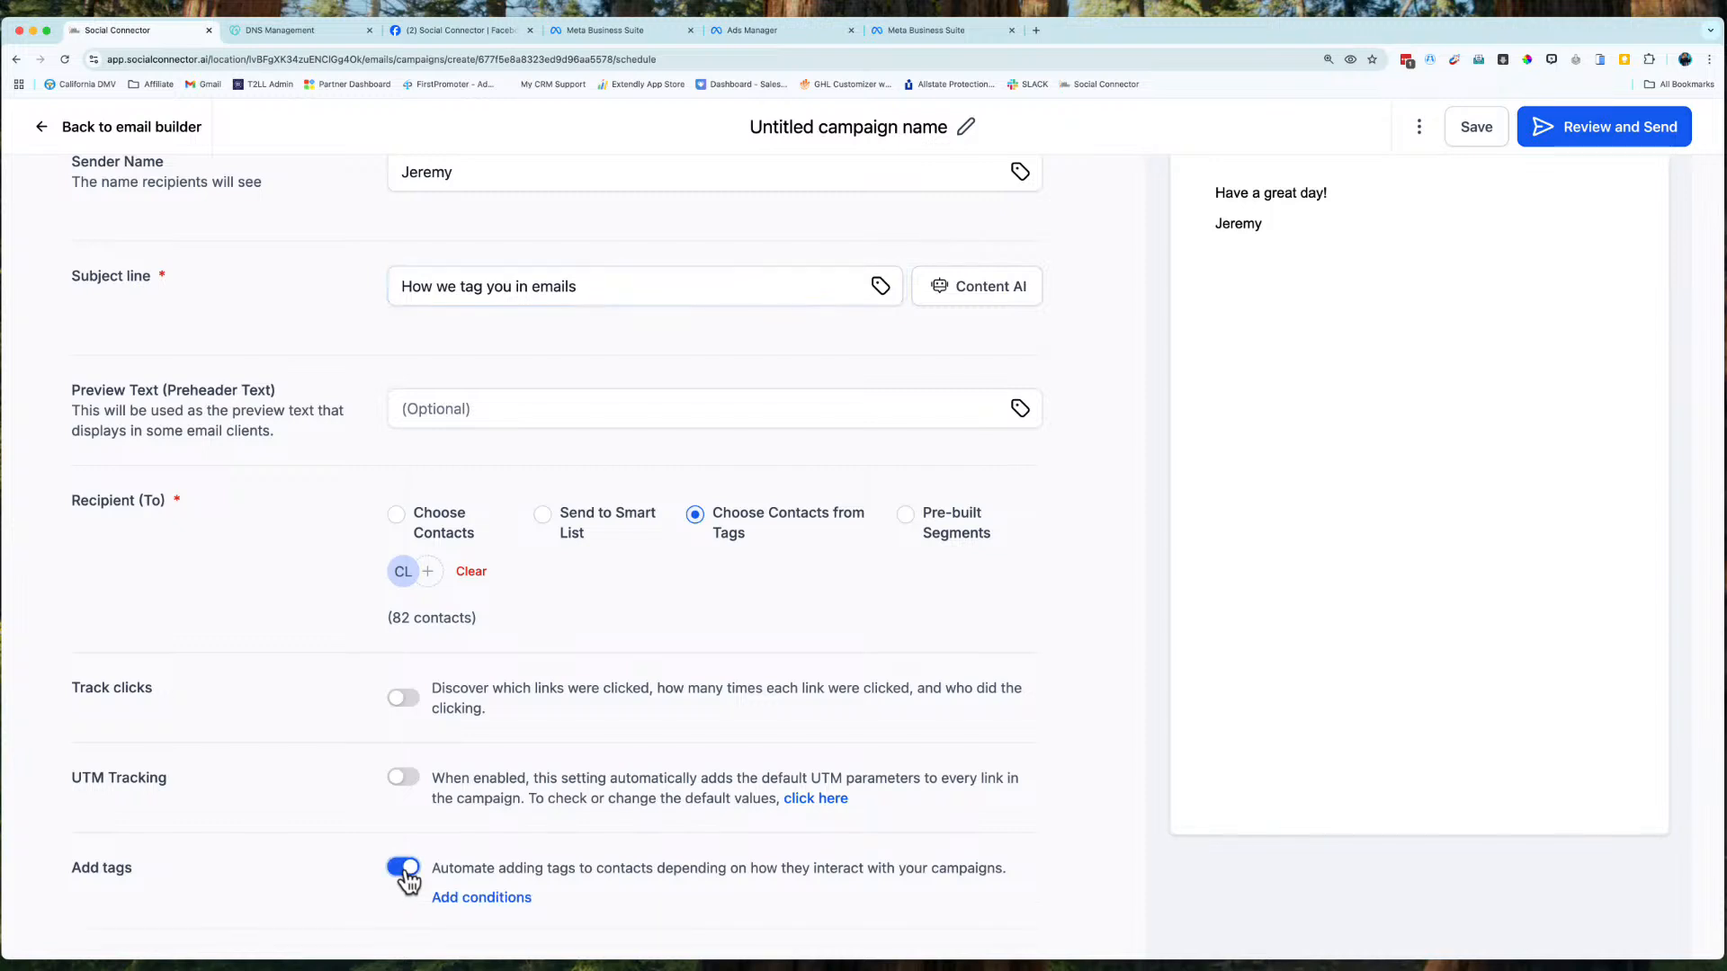
{"action": "scroll", "coordinate": [407, 880], "scroll_direction": "down", "scroll_amount": 1}
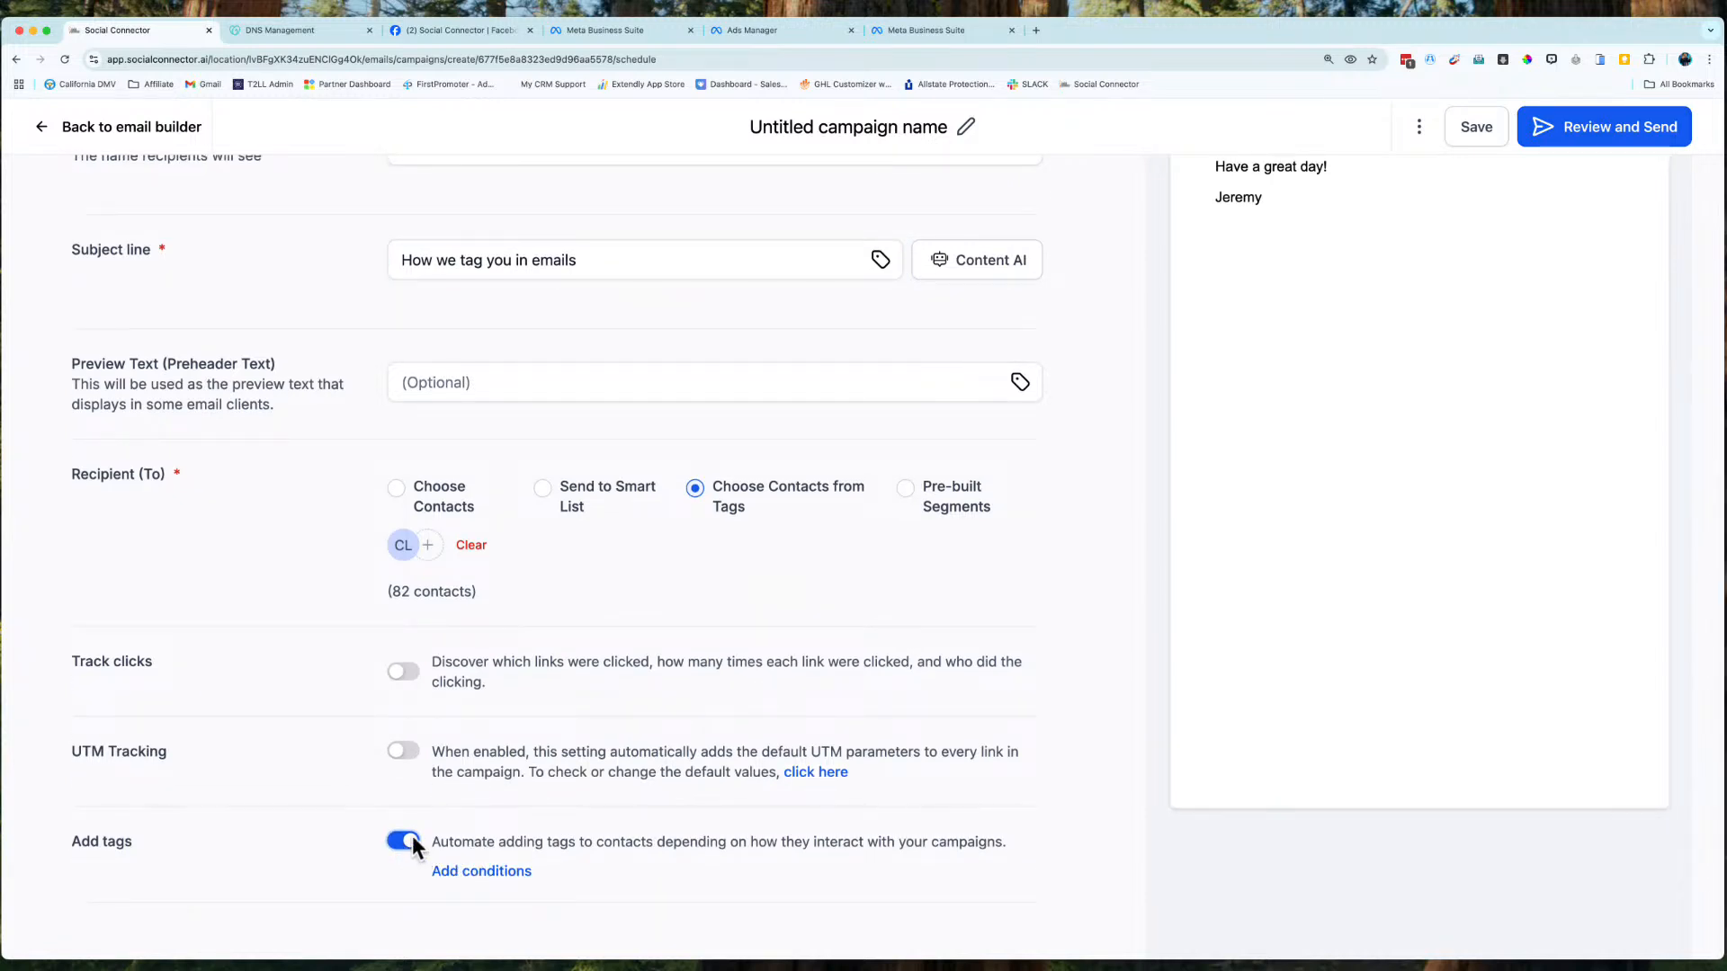
{"action": "left_click", "coordinate": [481, 872]}
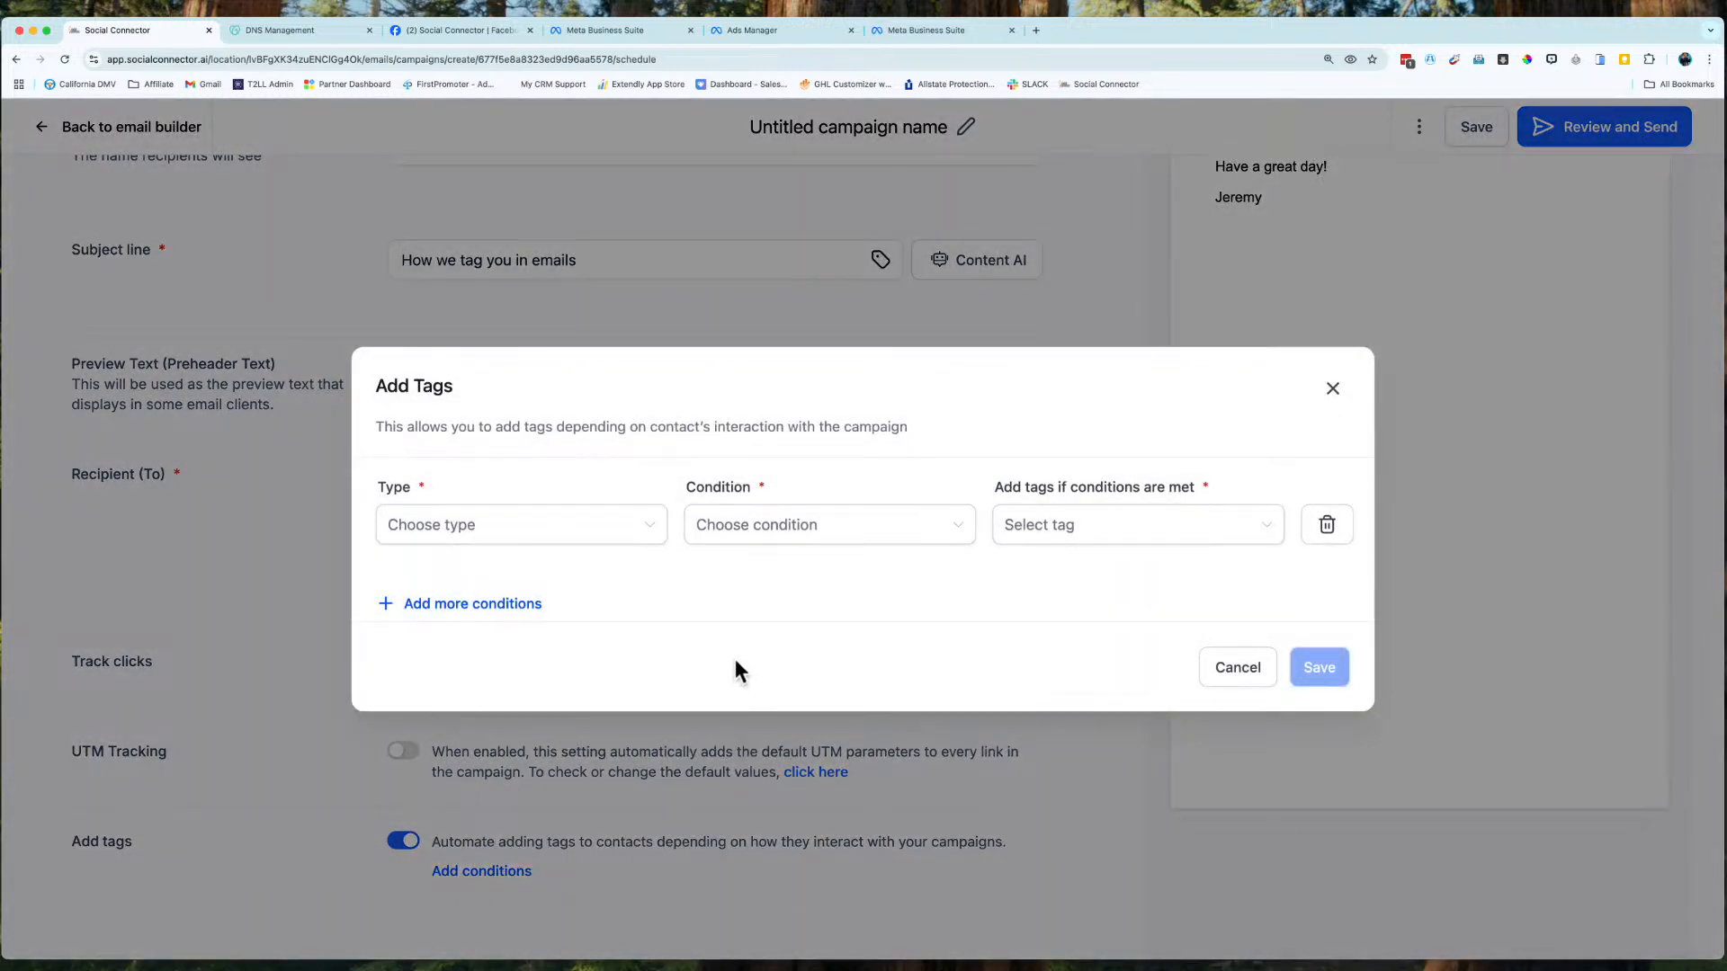
{"action": "left_click", "coordinate": [450, 539]}
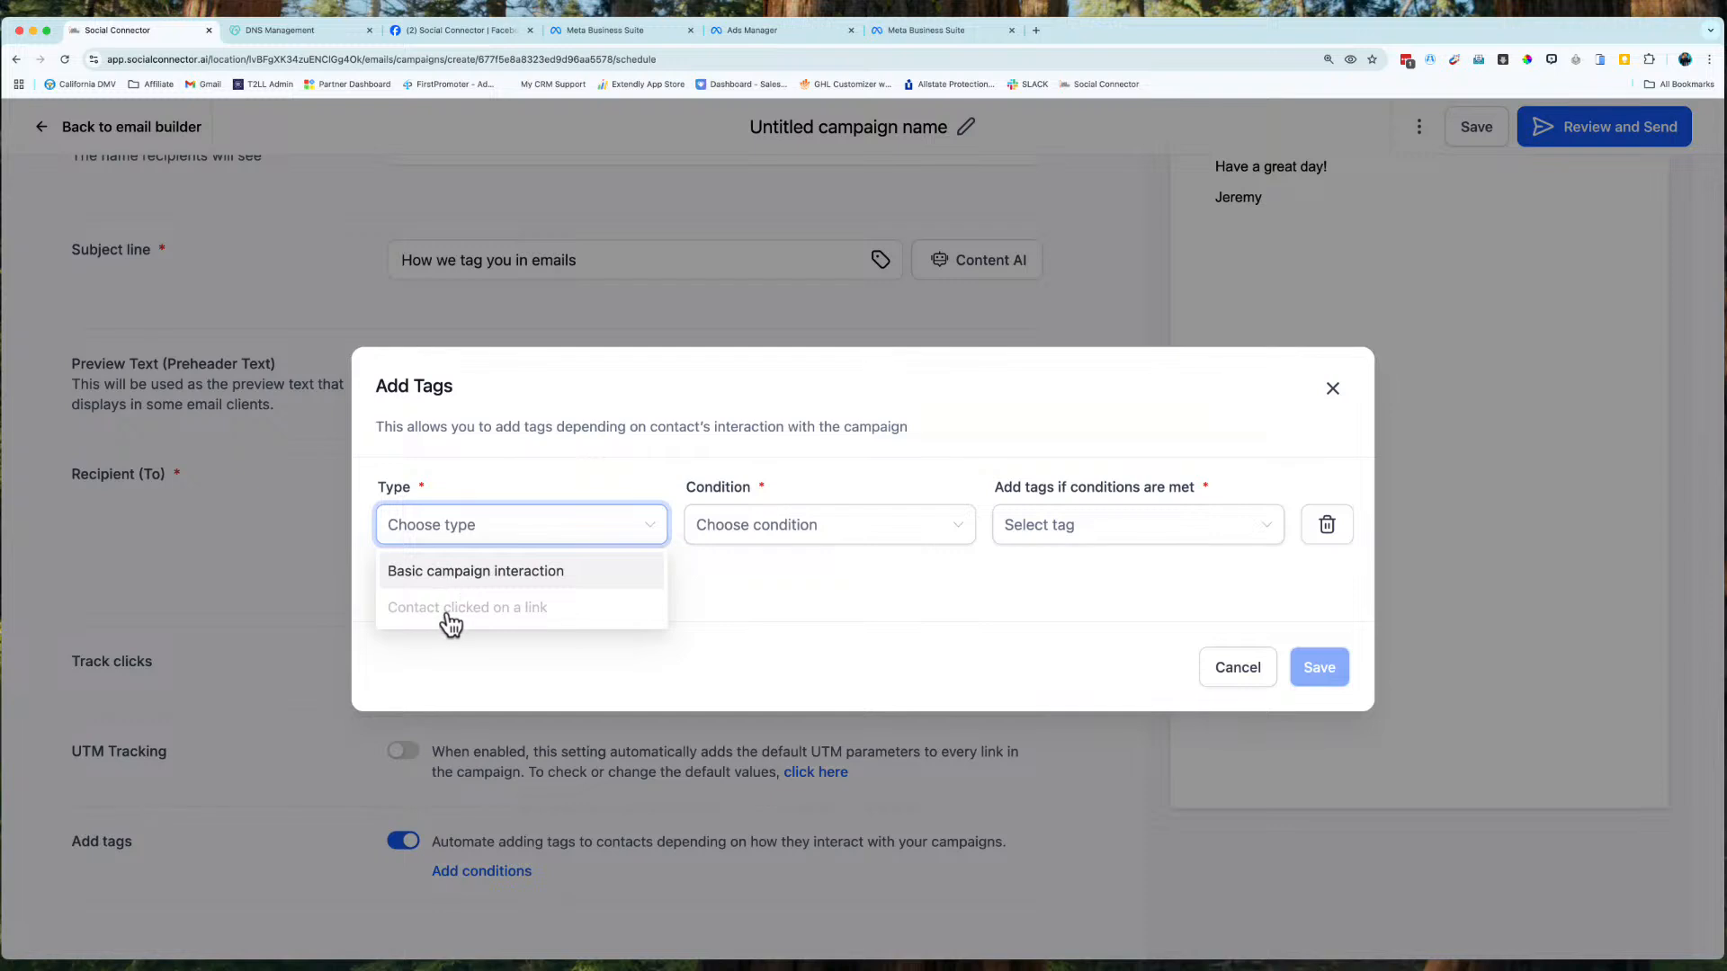
{"action": "left_click", "coordinate": [521, 577]}
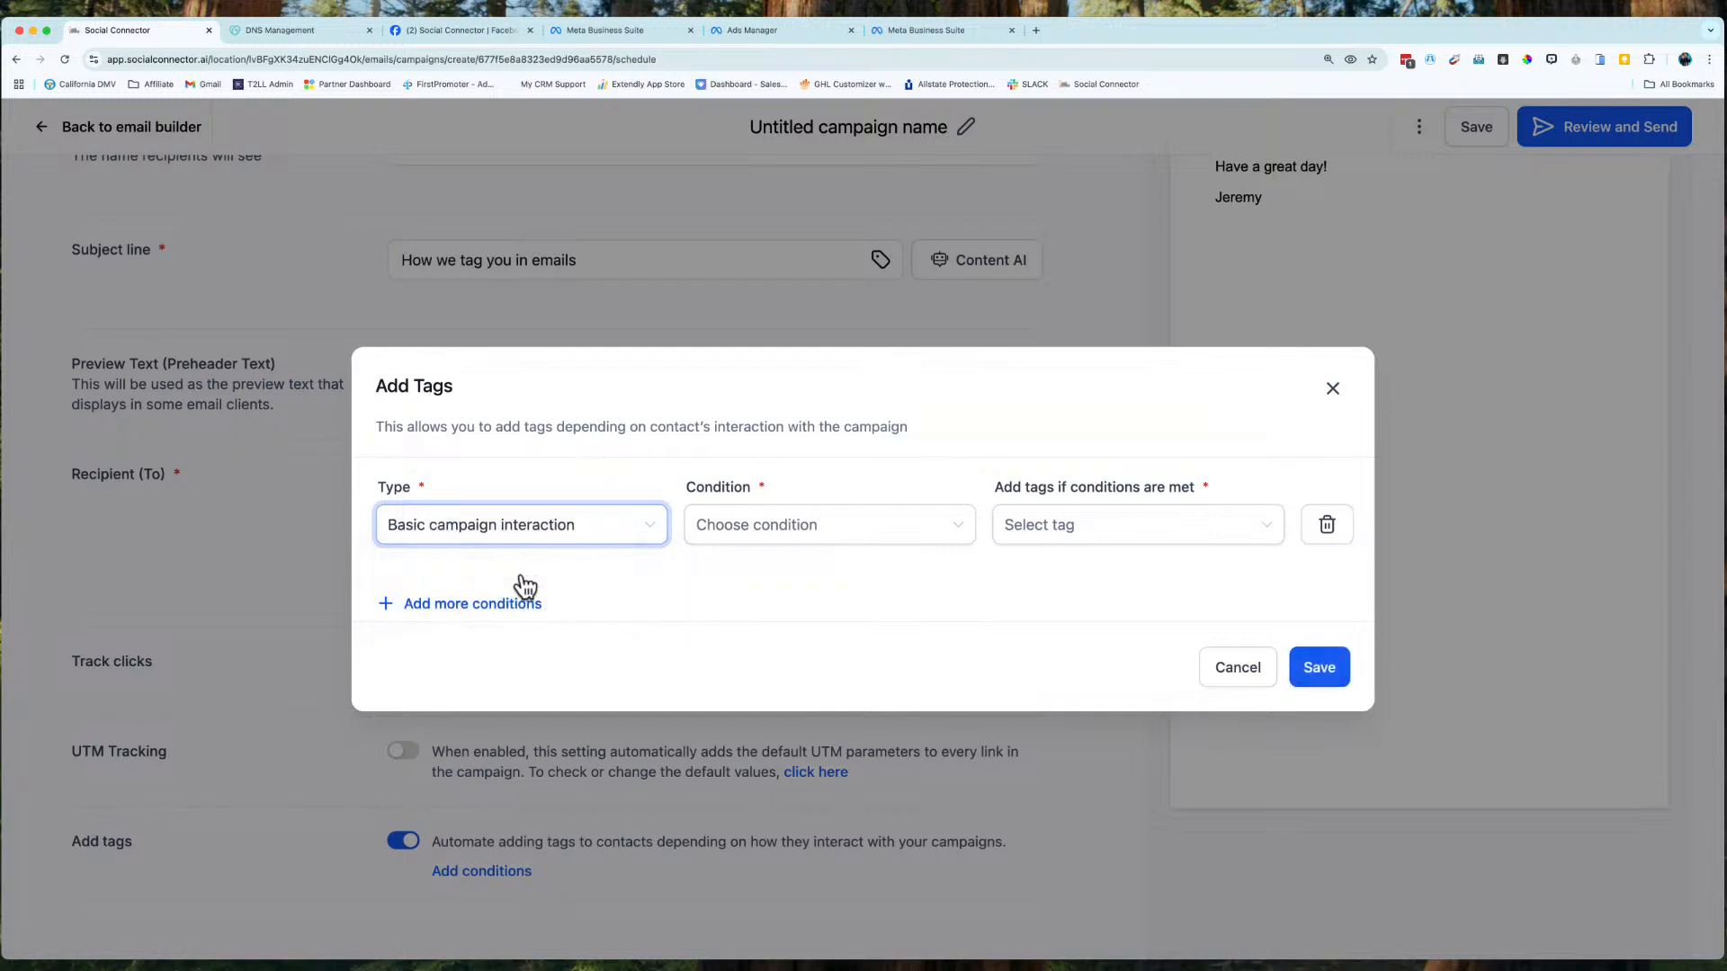
{"action": "left_click", "coordinate": [796, 529]}
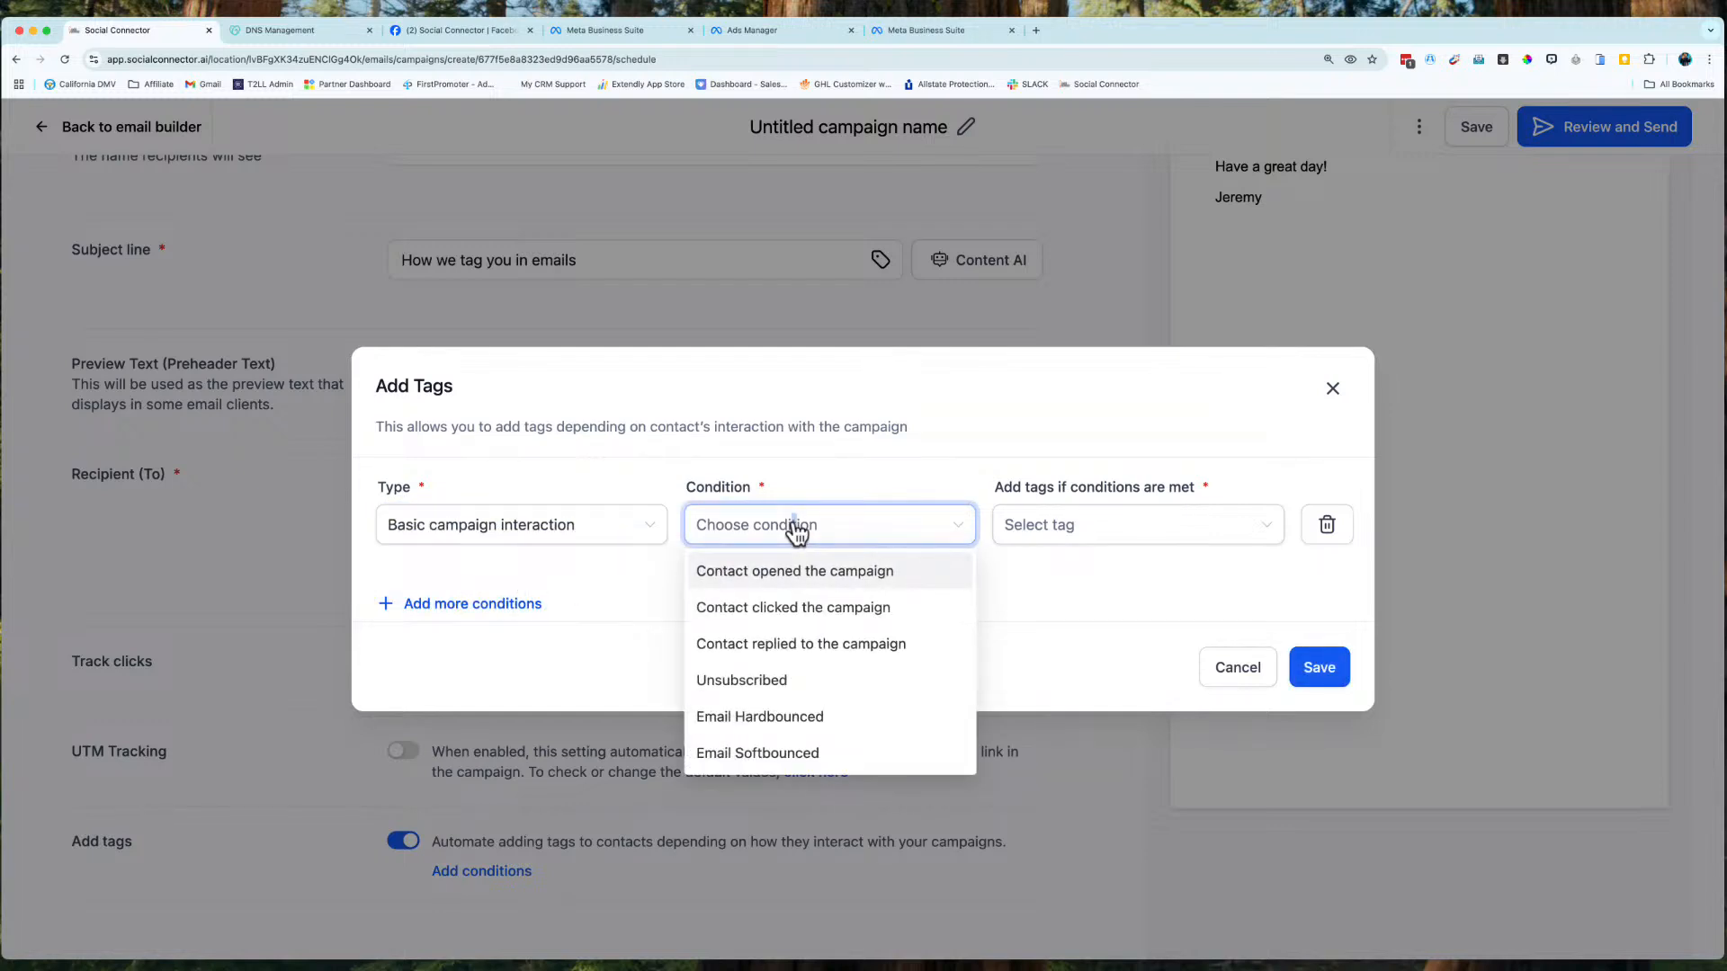
{"action": "left_click", "coordinate": [828, 585]}
{"action": "left_click", "coordinate": [1073, 536]}
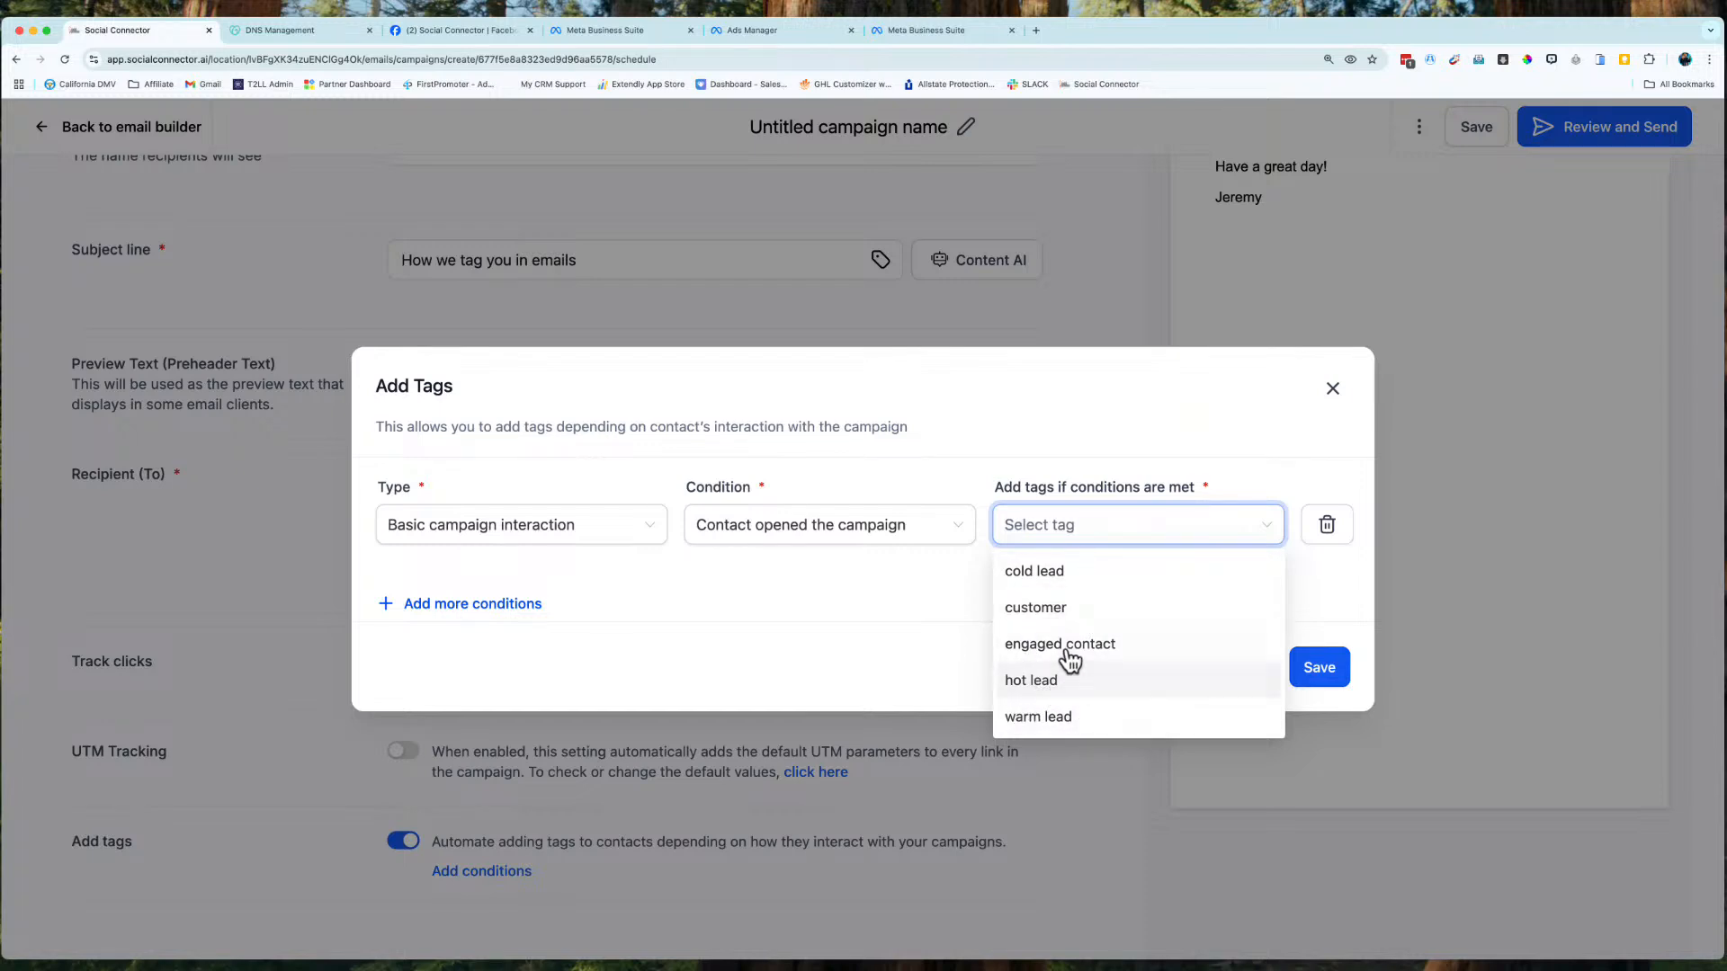
Set the condition to Contact replied with the engaged contact tag, then save condition and campaign.
{"action": "left_click", "coordinate": [821, 538]}
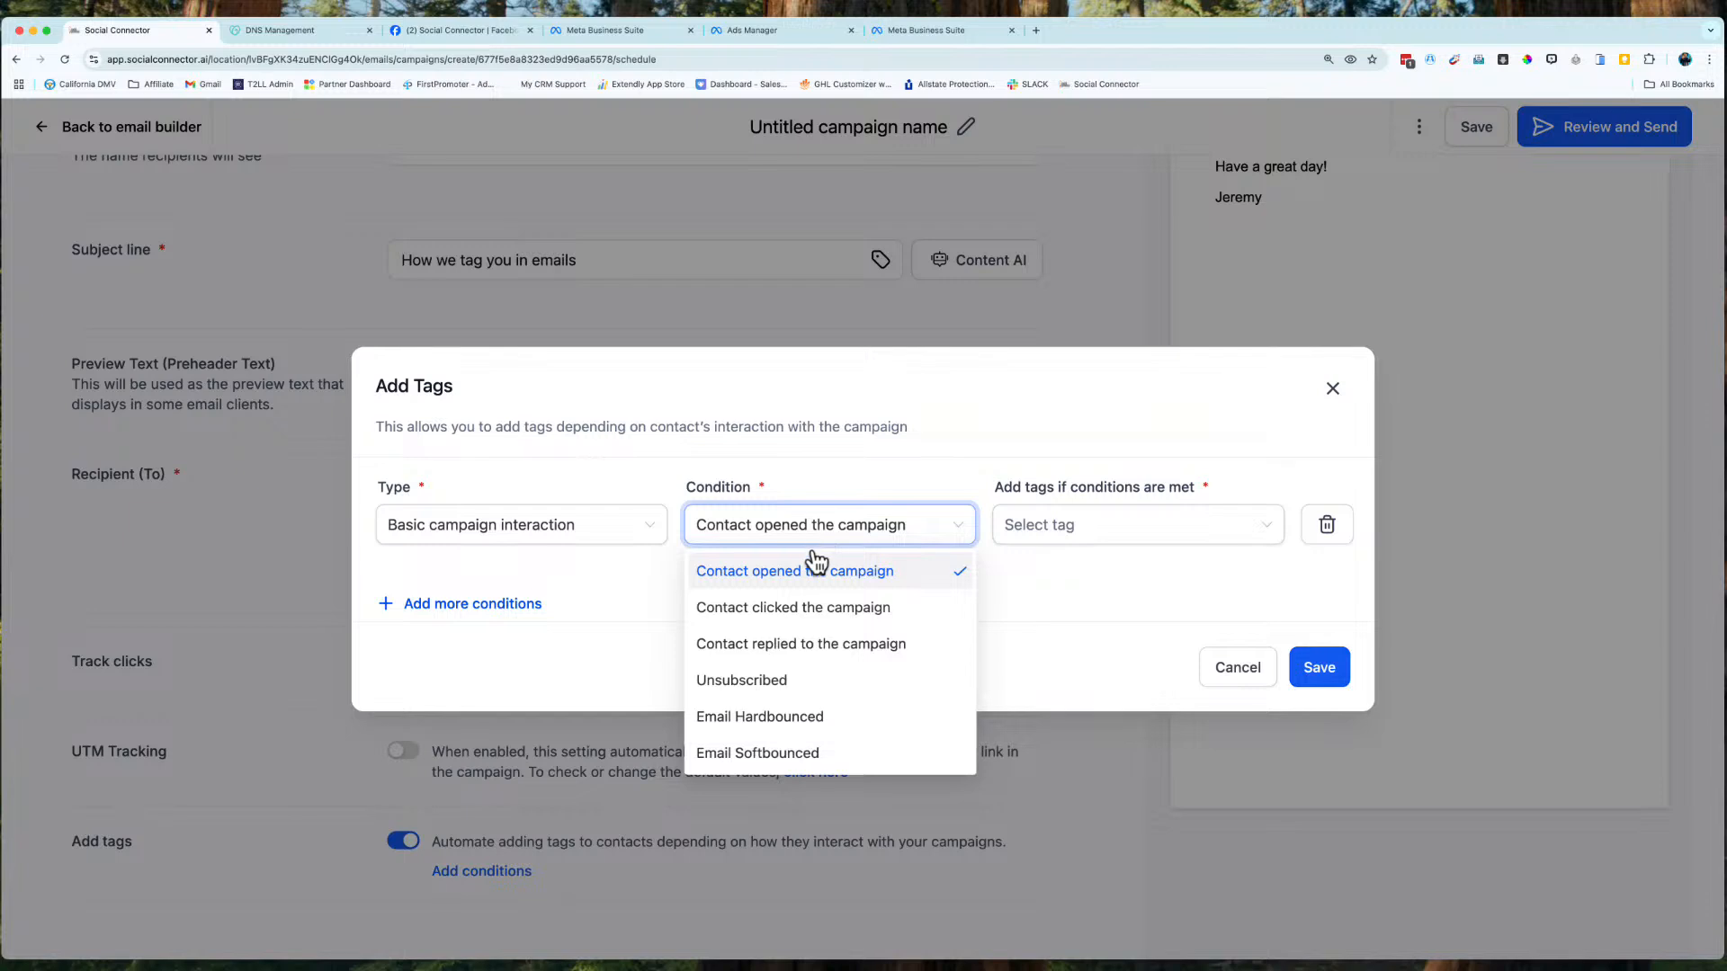
{"action": "left_click", "coordinate": [796, 642]}
{"action": "left_click", "coordinate": [1046, 530]}
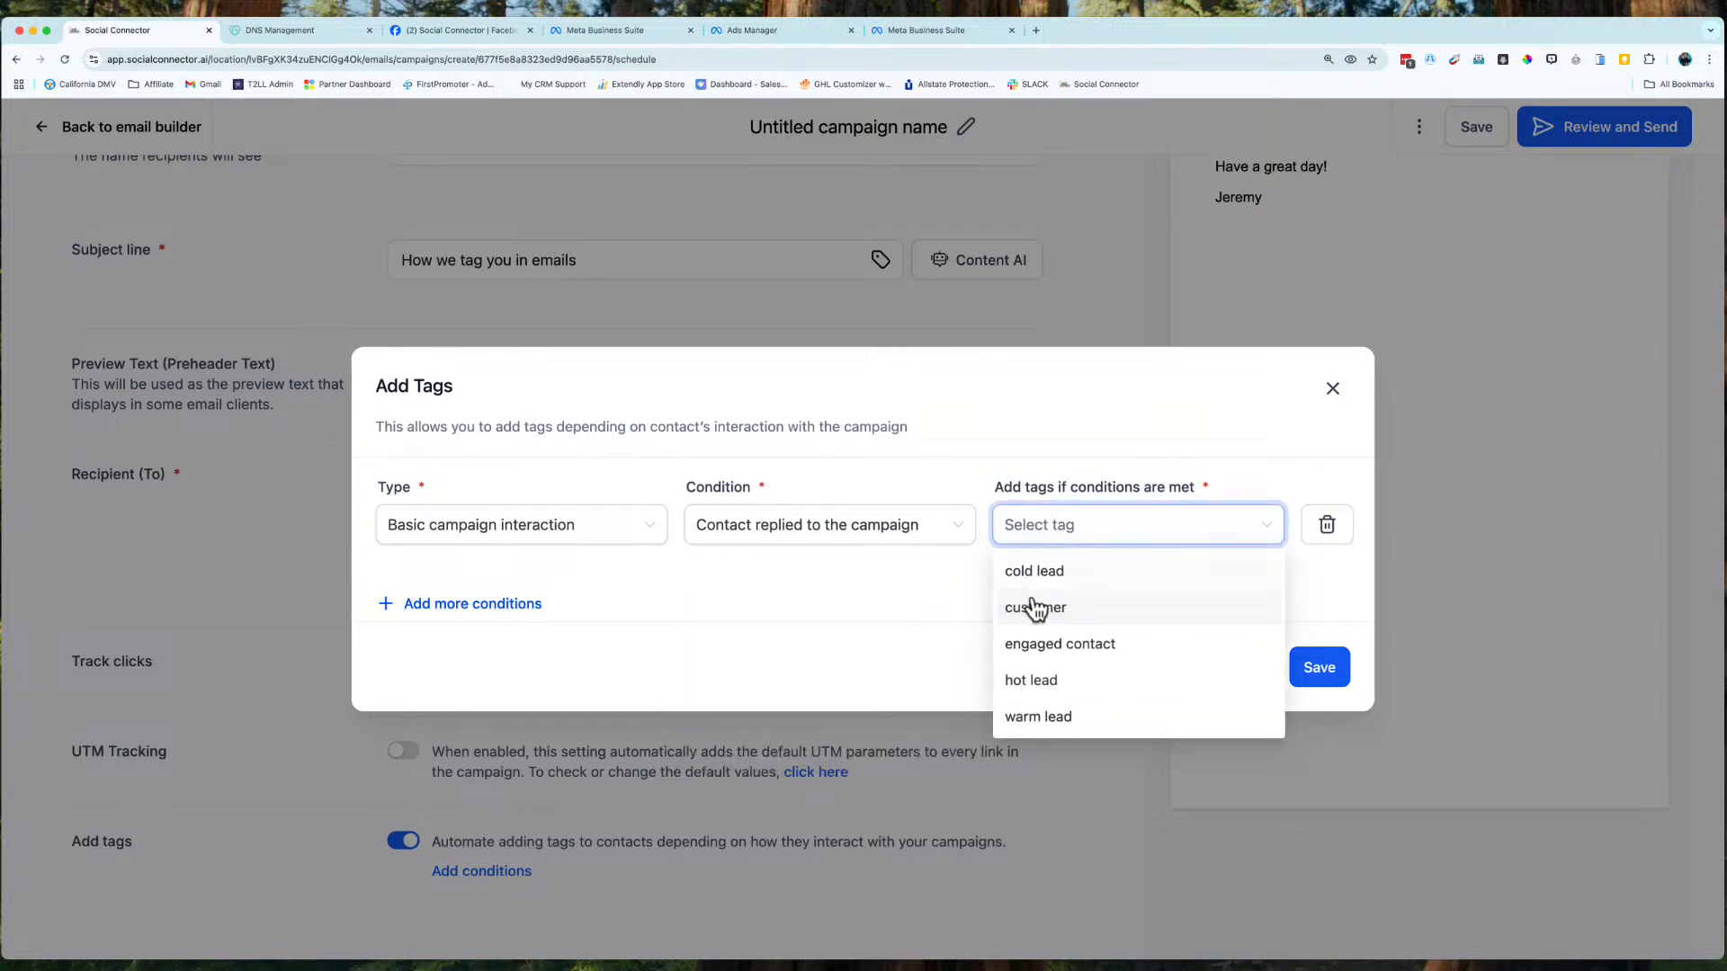
{"action": "left_click", "coordinate": [1039, 645]}
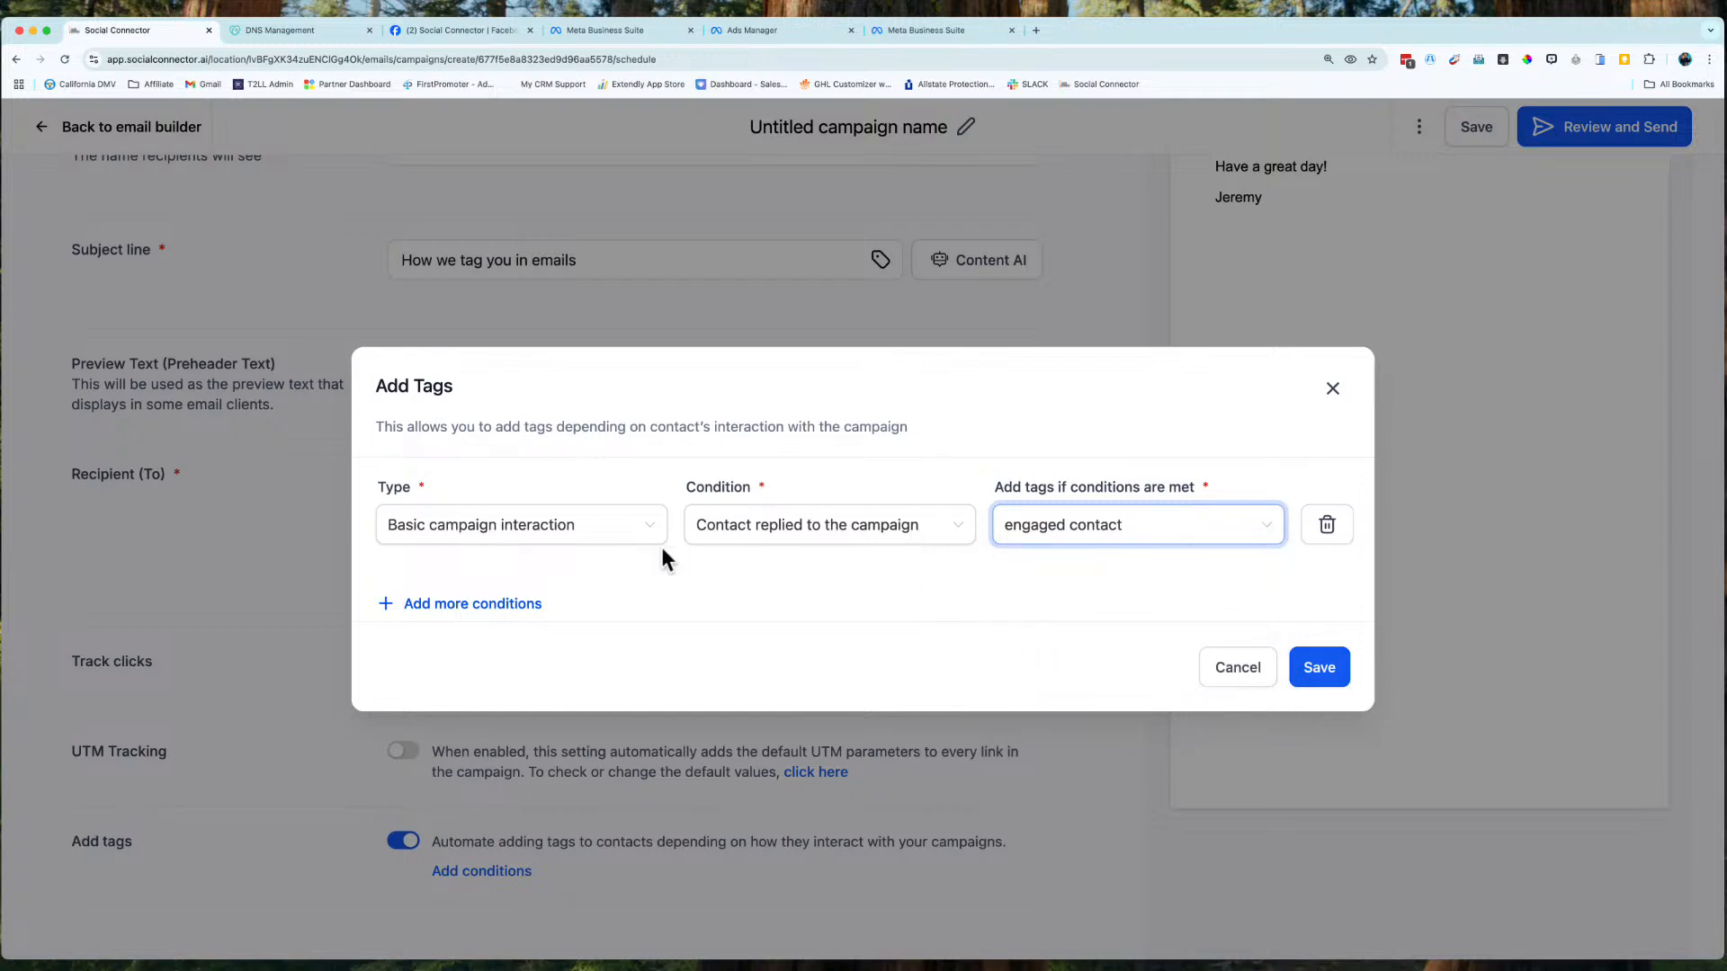
{"action": "left_click", "coordinate": [1330, 667]}
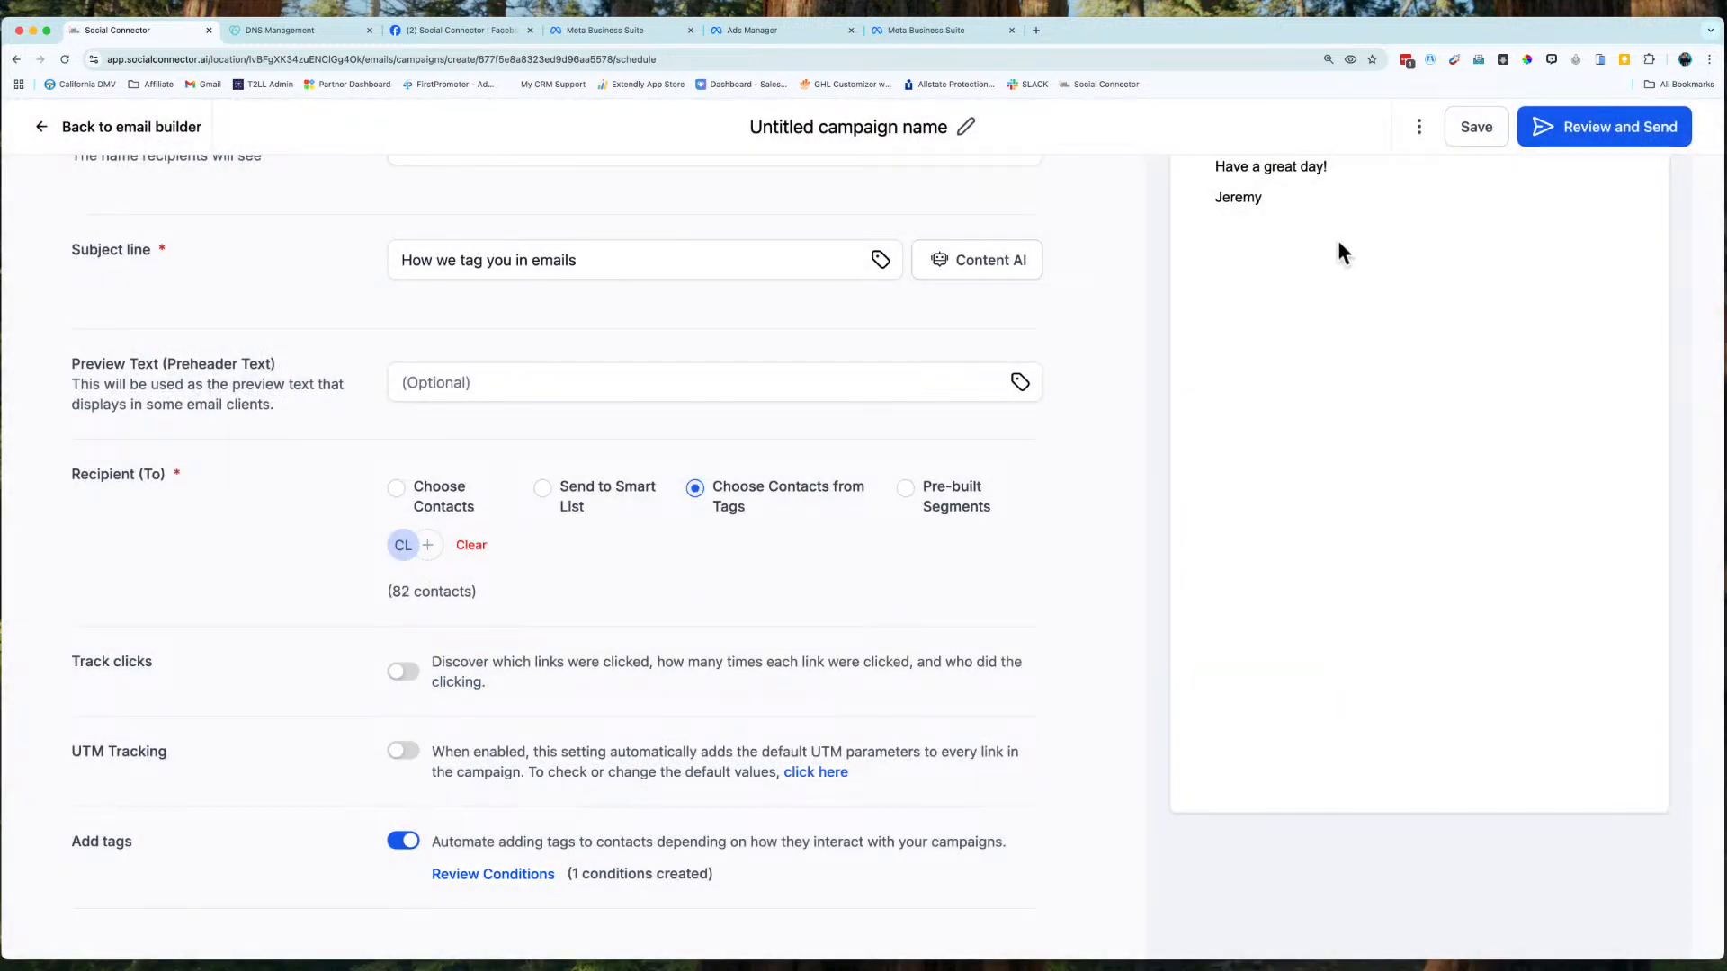
{"action": "left_click", "coordinate": [1464, 140]}
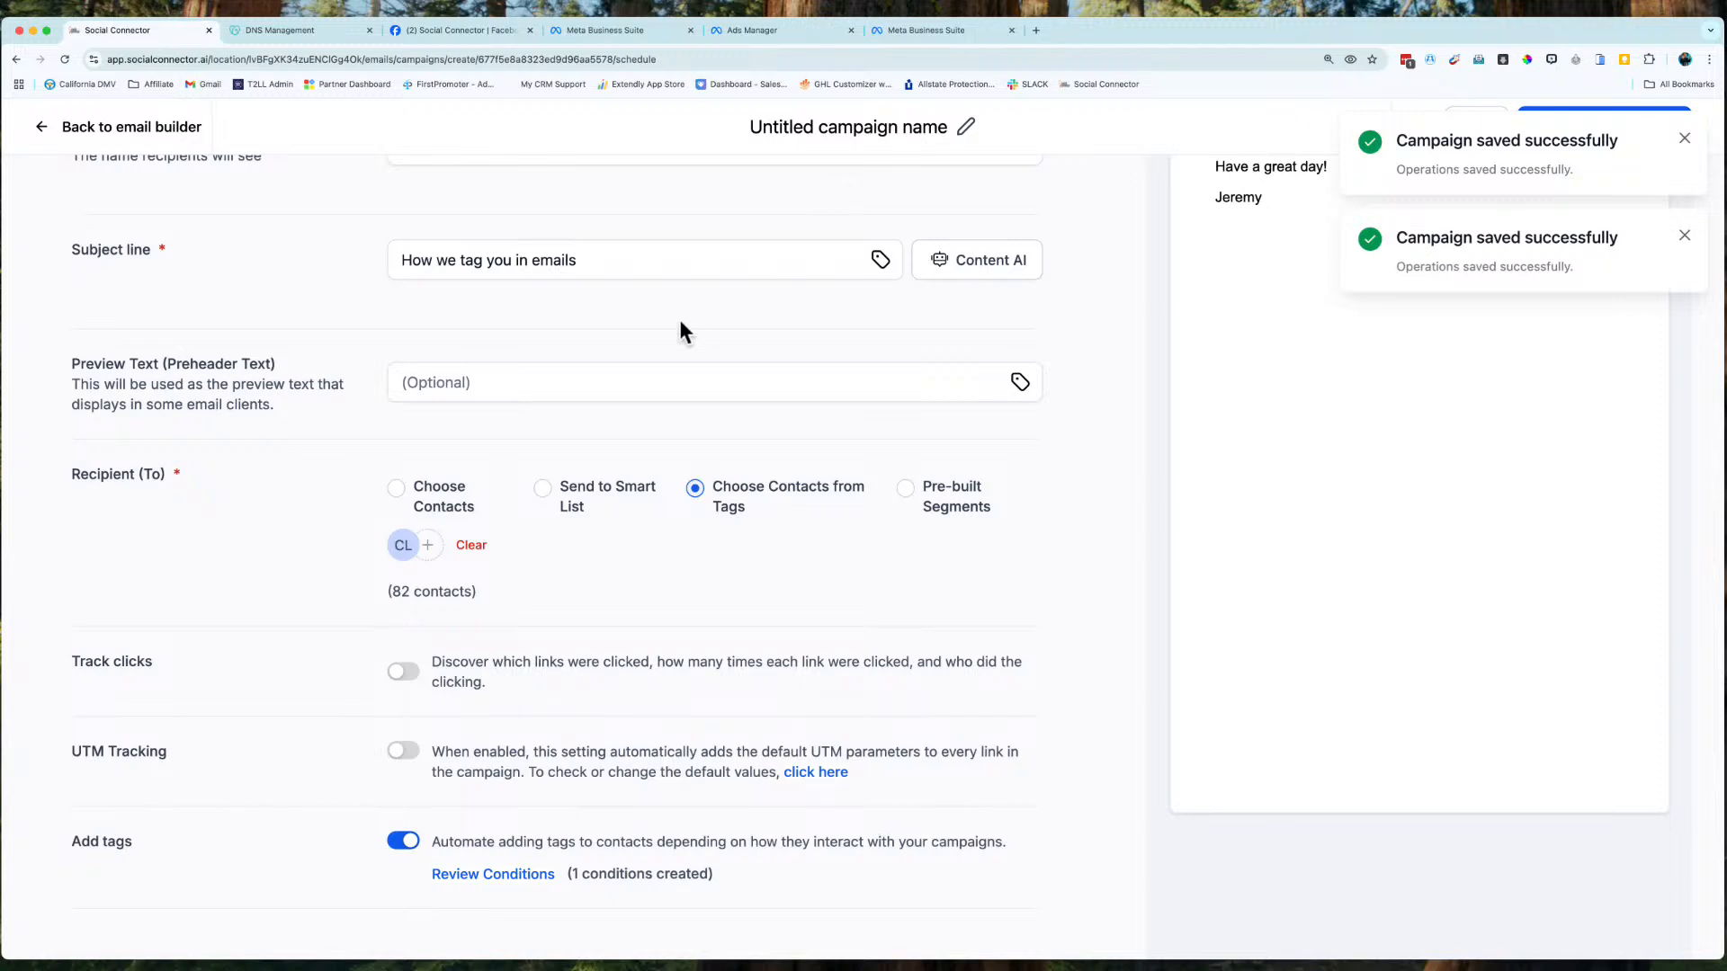
{"action": "scroll", "coordinate": [540, 588], "scroll_direction": "up", "scroll_amount": 6}
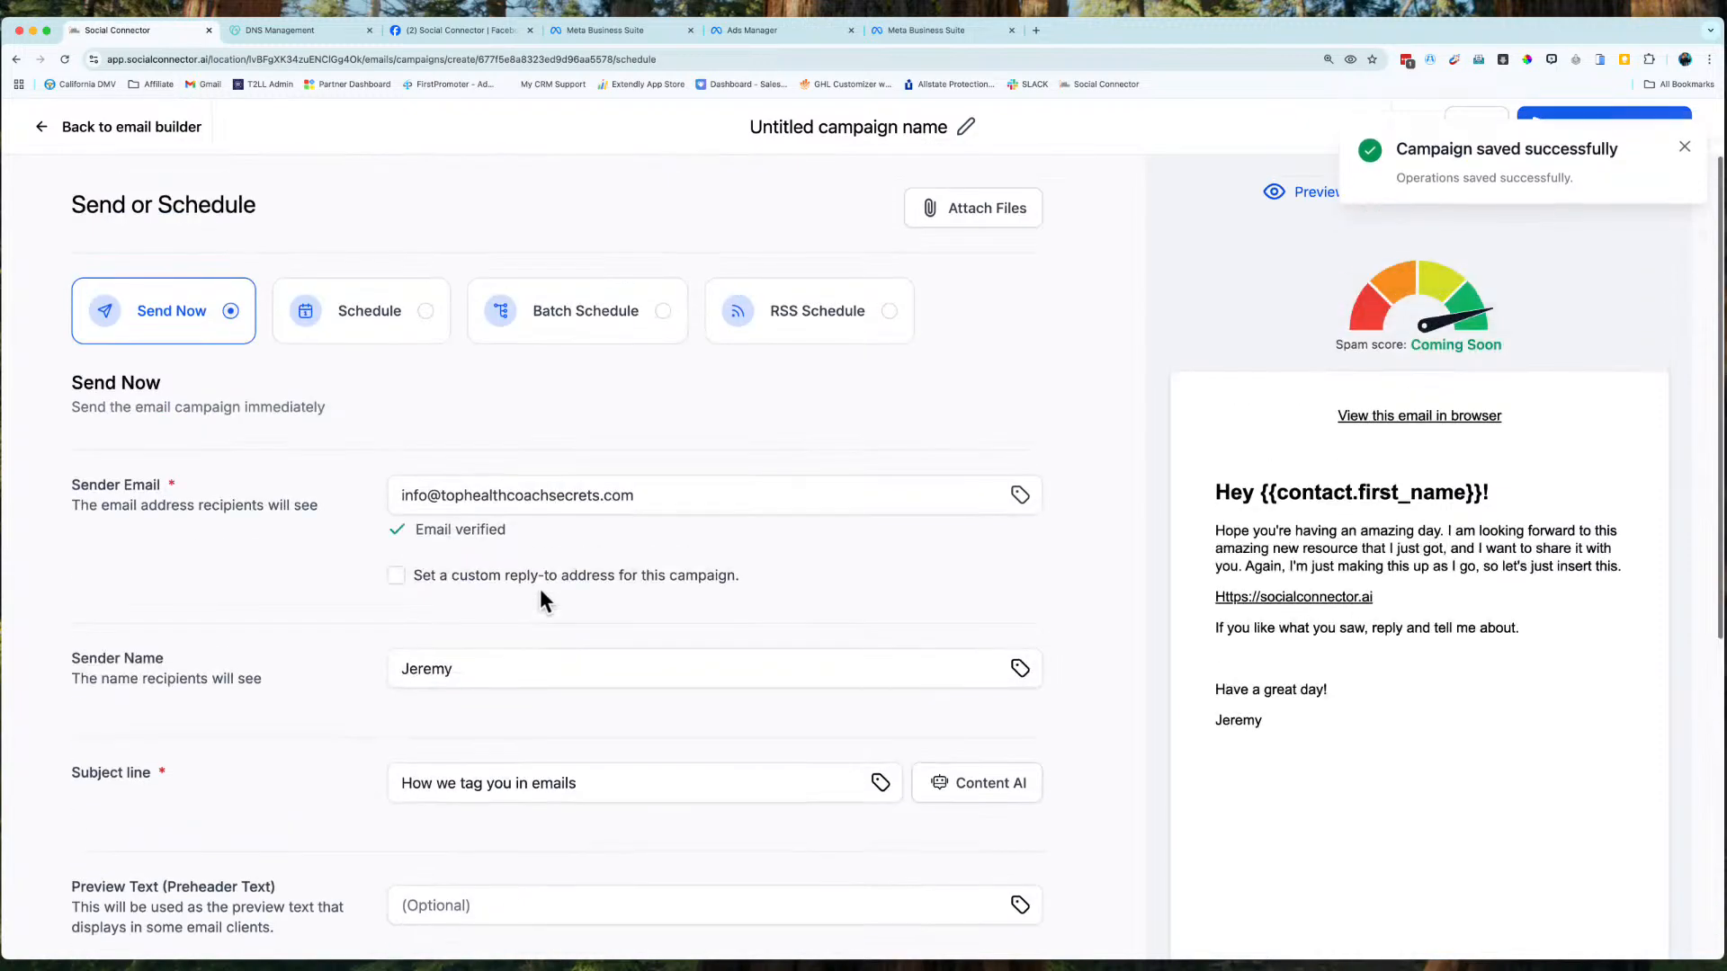
Return to the email editor and select its text block.
{"action": "left_click", "coordinate": [144, 139]}
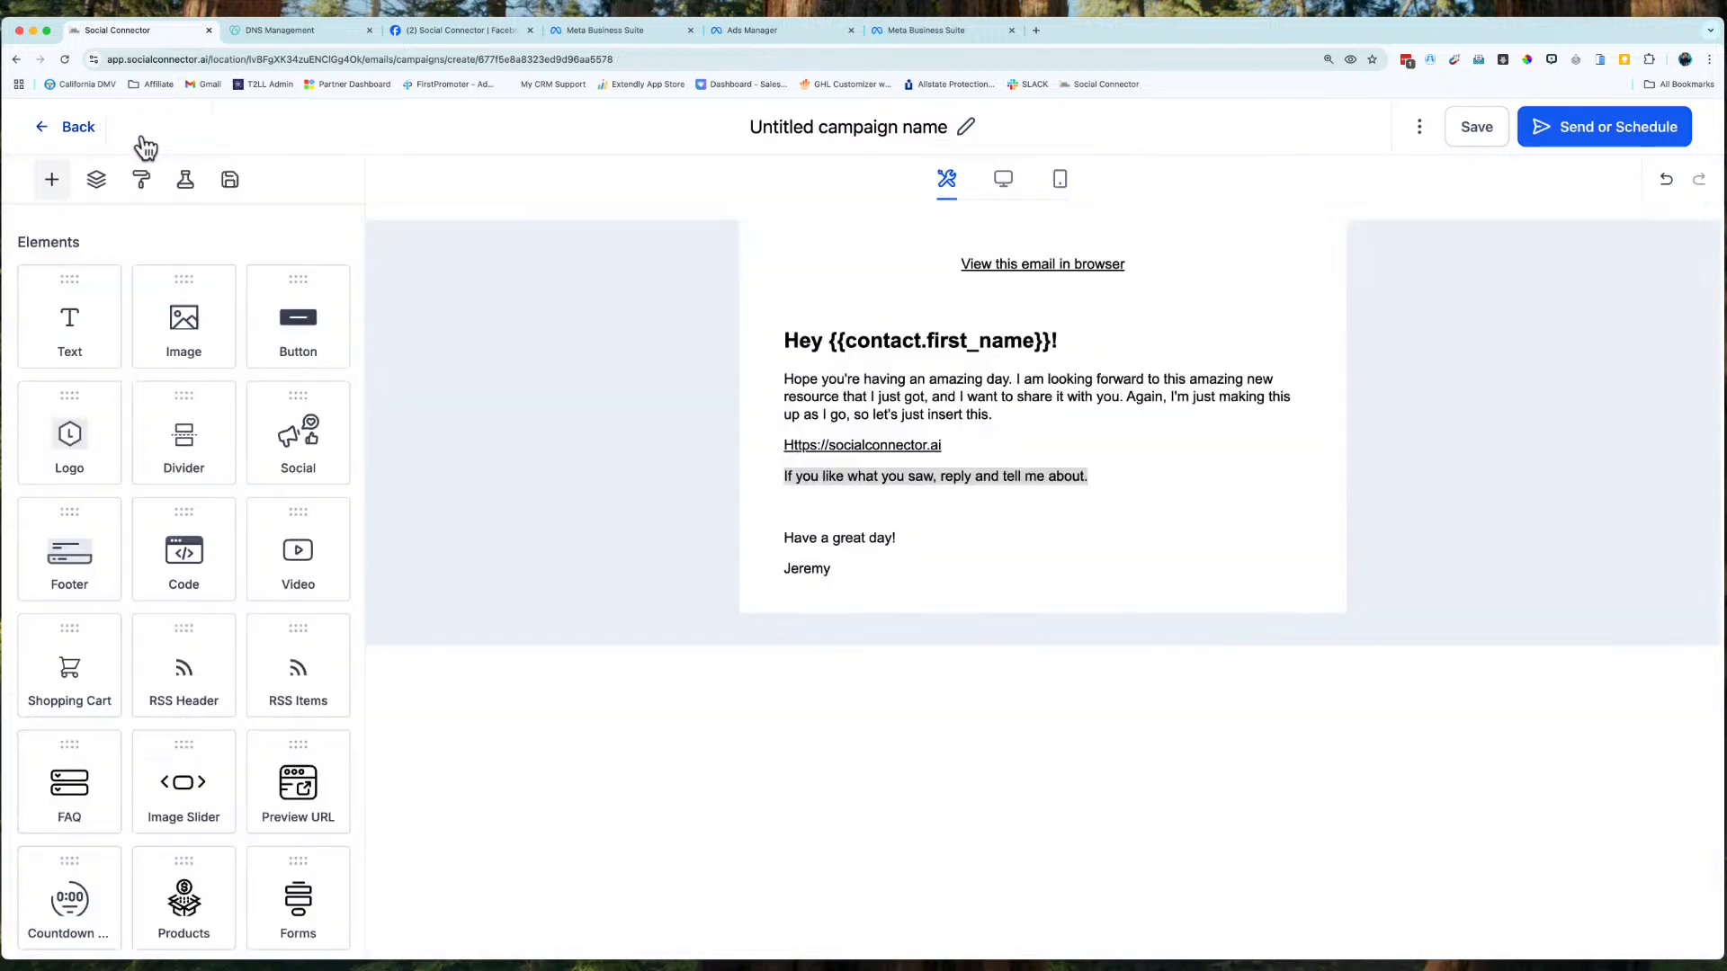
{"action": "left_click", "coordinate": [958, 484]}
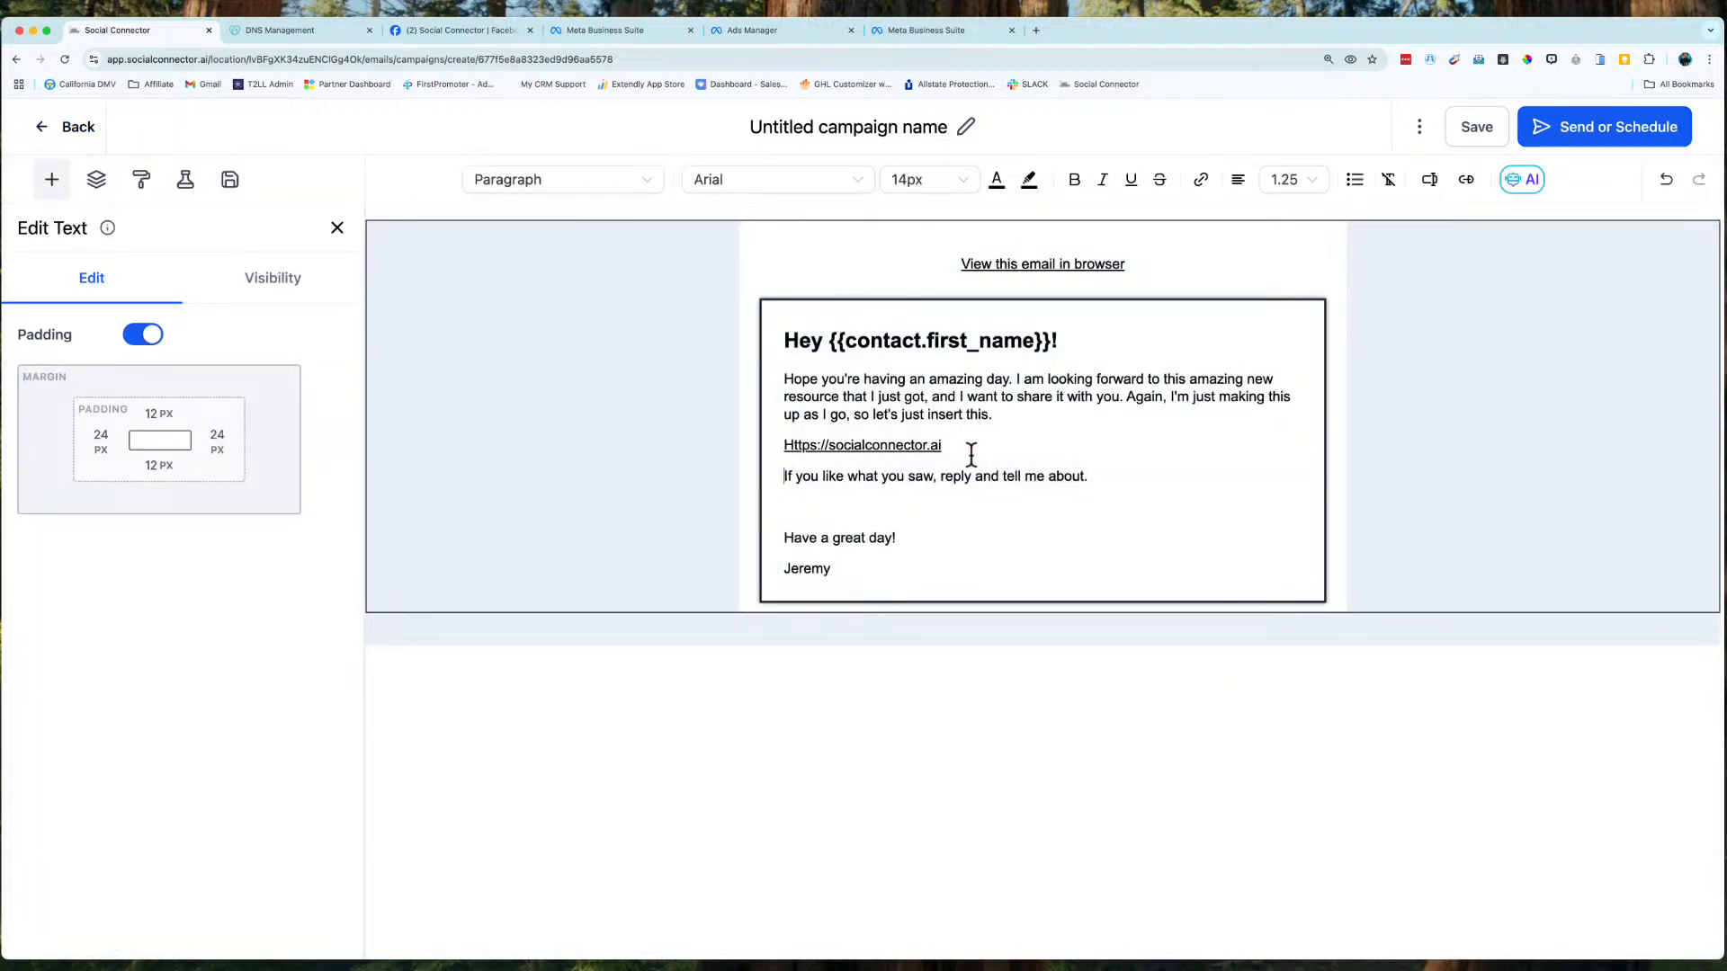
{"action": "triple_click", "coordinate": [916, 443]}
{"action": "left_click", "coordinate": [980, 522]}
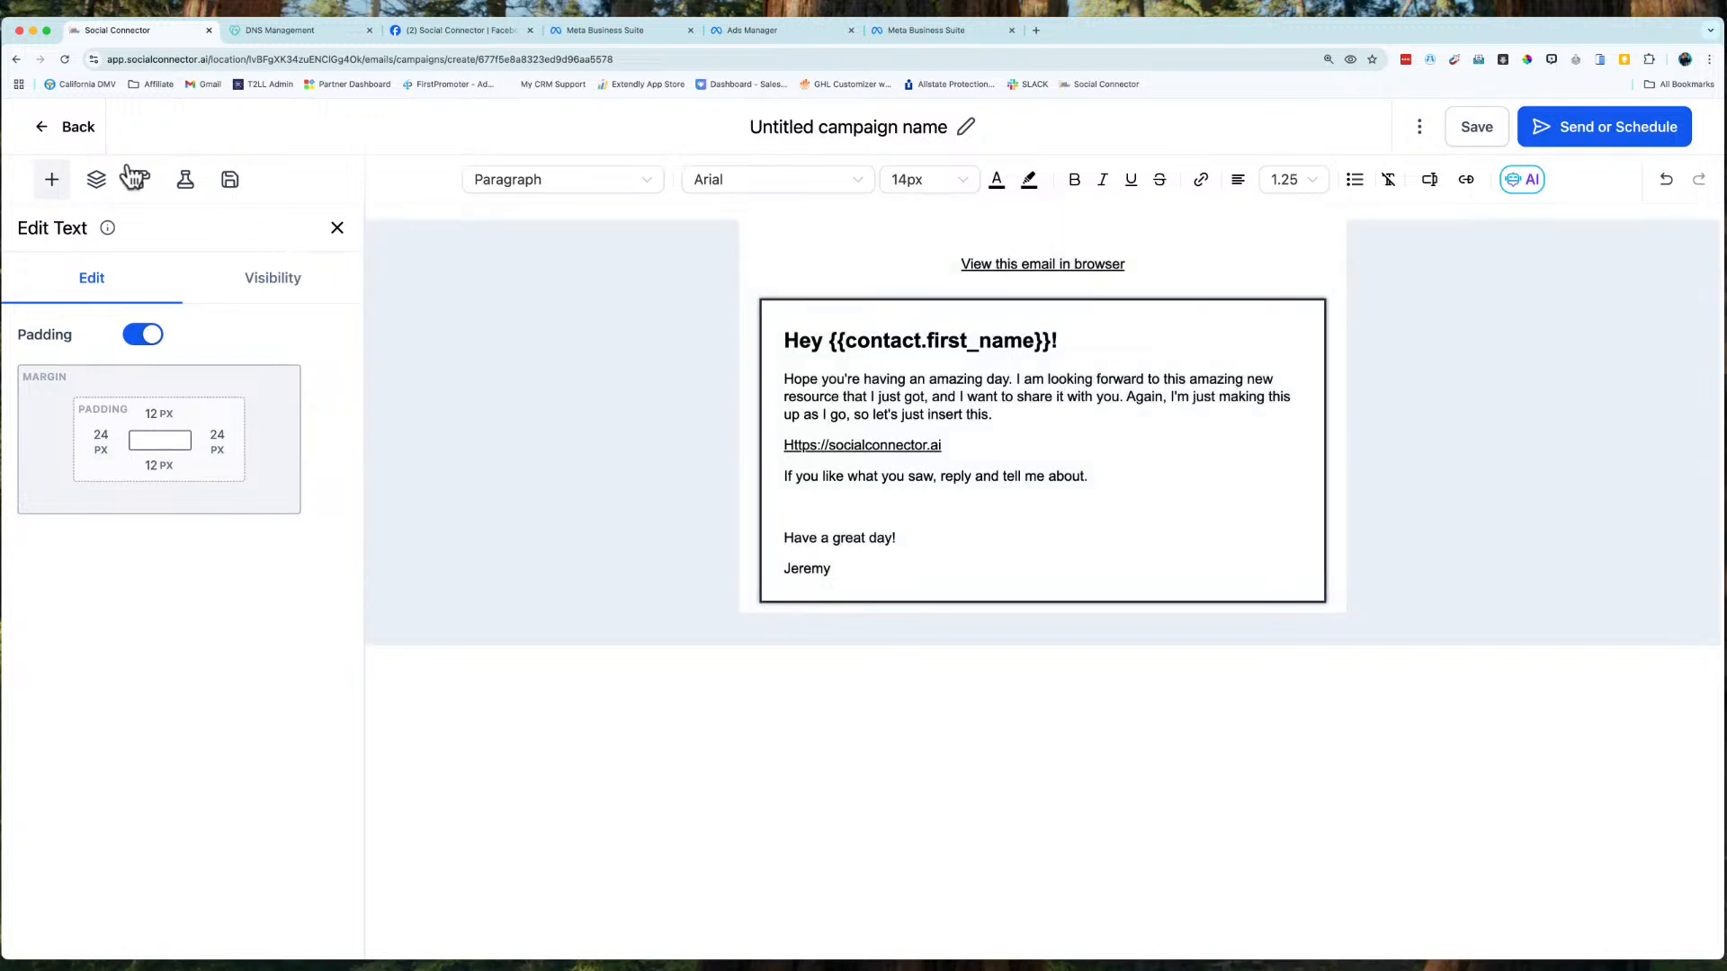
{"action": "left_click", "coordinate": [51, 179]}
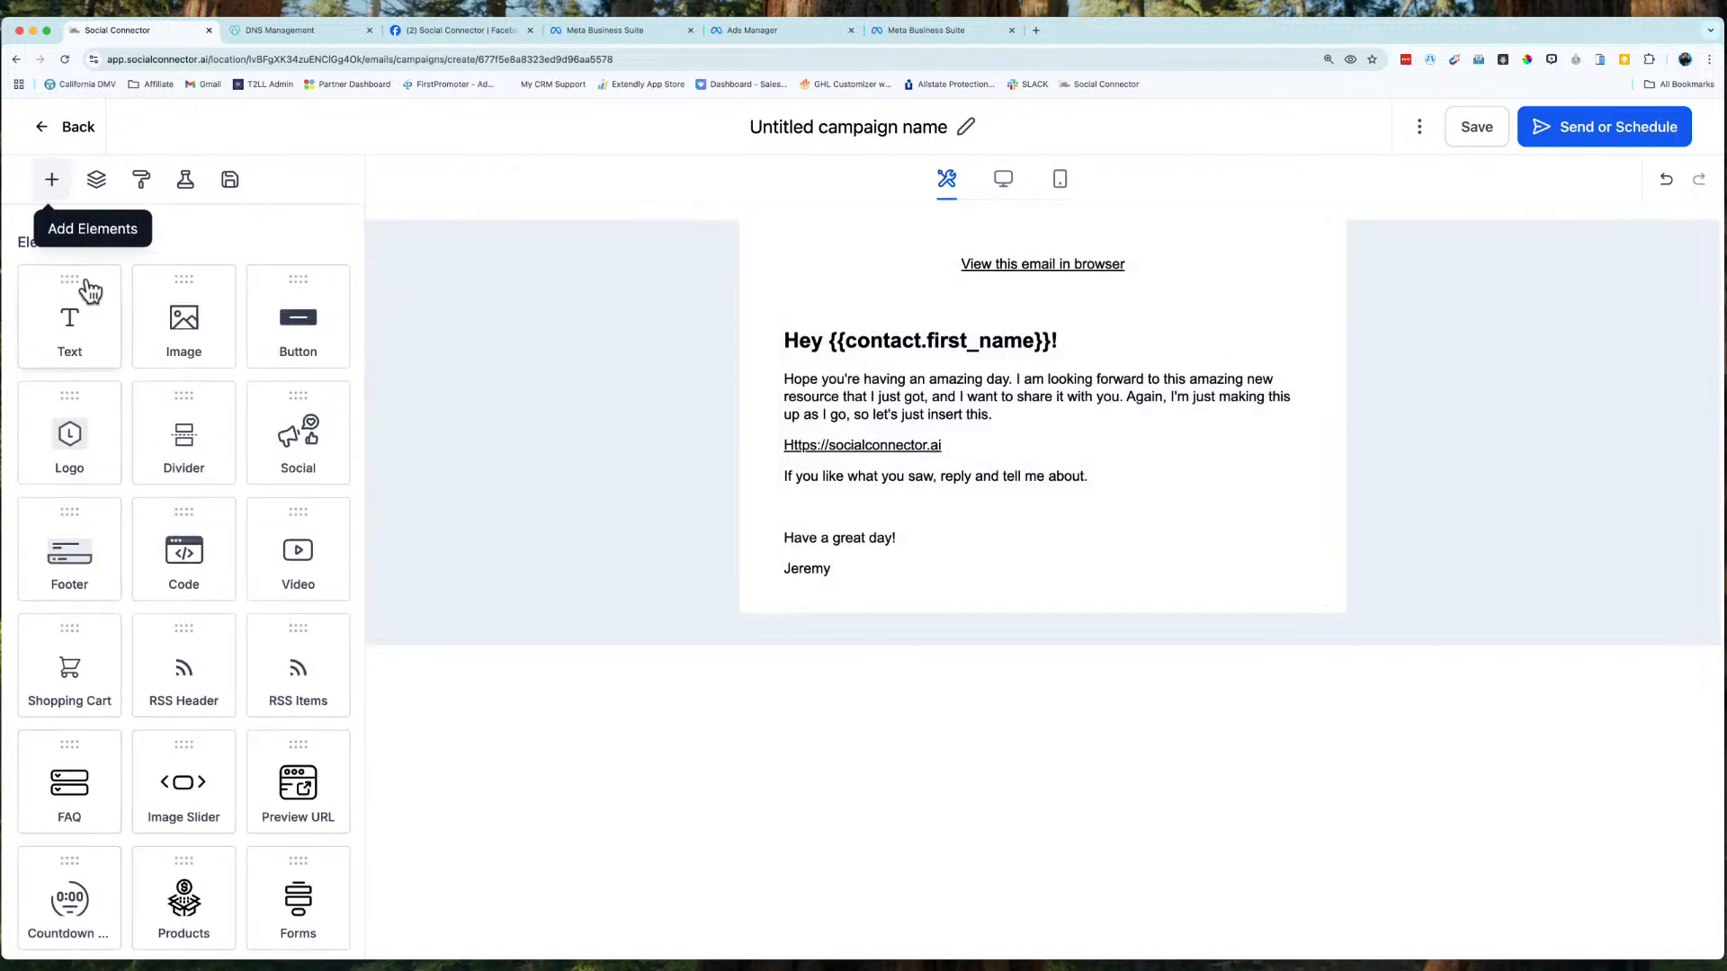
{"action": "scroll", "coordinate": [154, 644], "scroll_direction": "down", "scroll_amount": 3}
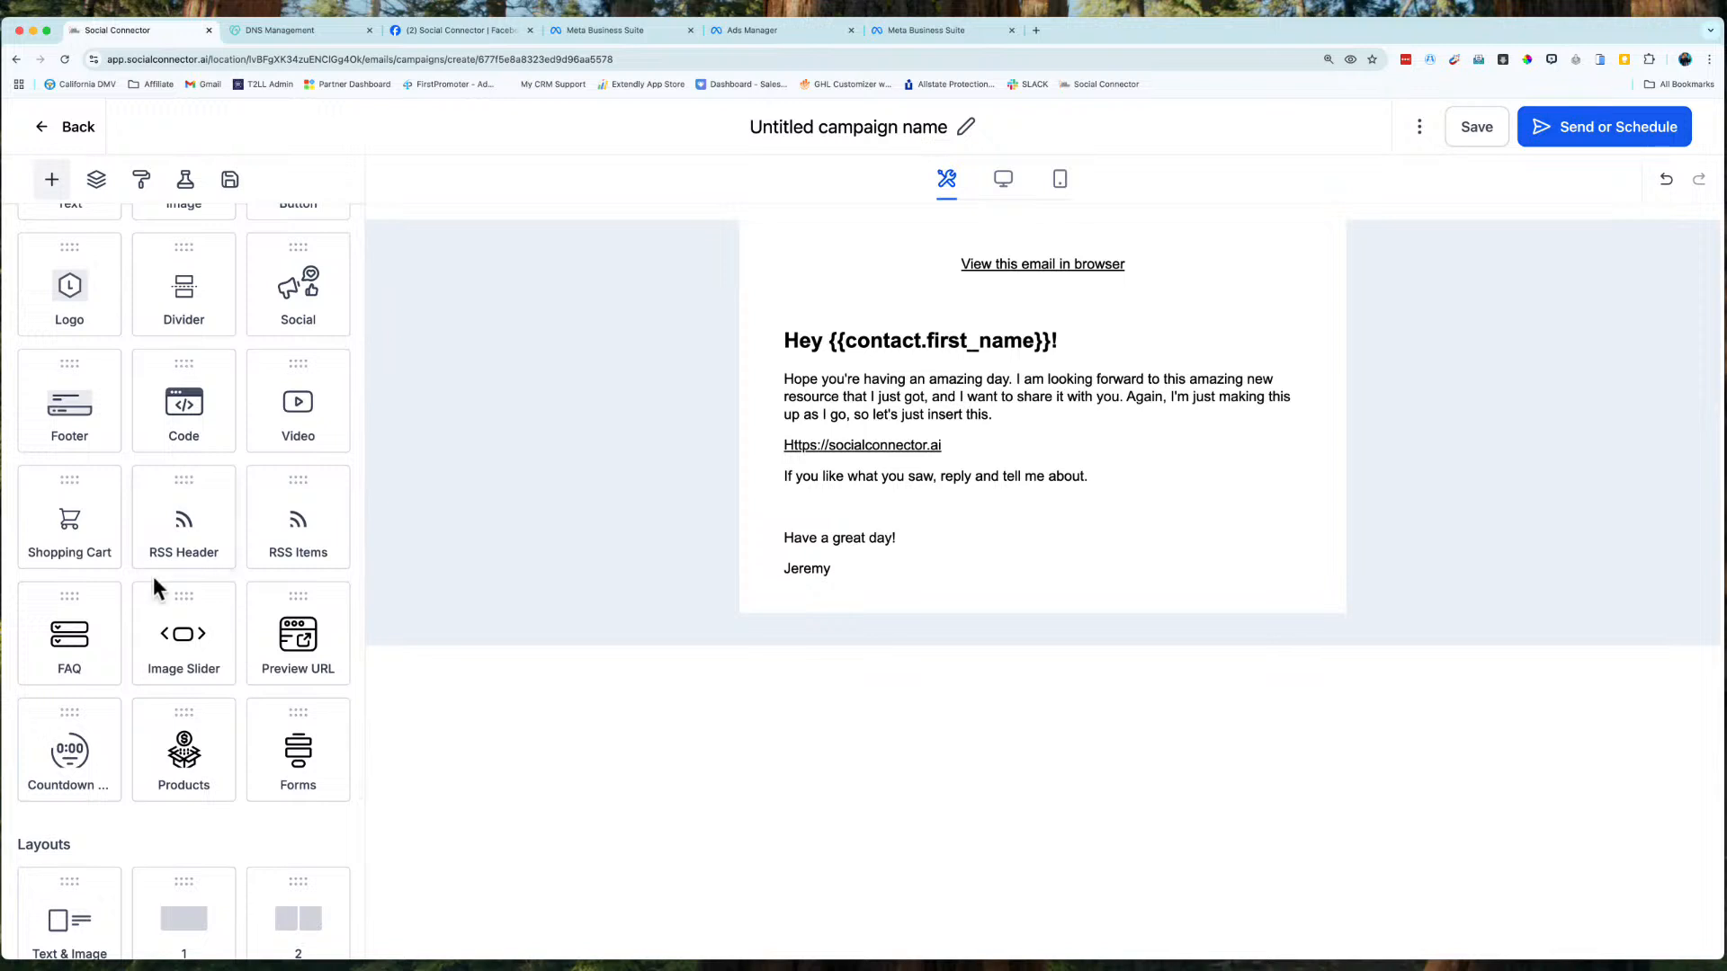
{"action": "scroll", "coordinate": [167, 454], "scroll_direction": "down", "scroll_amount": 2}
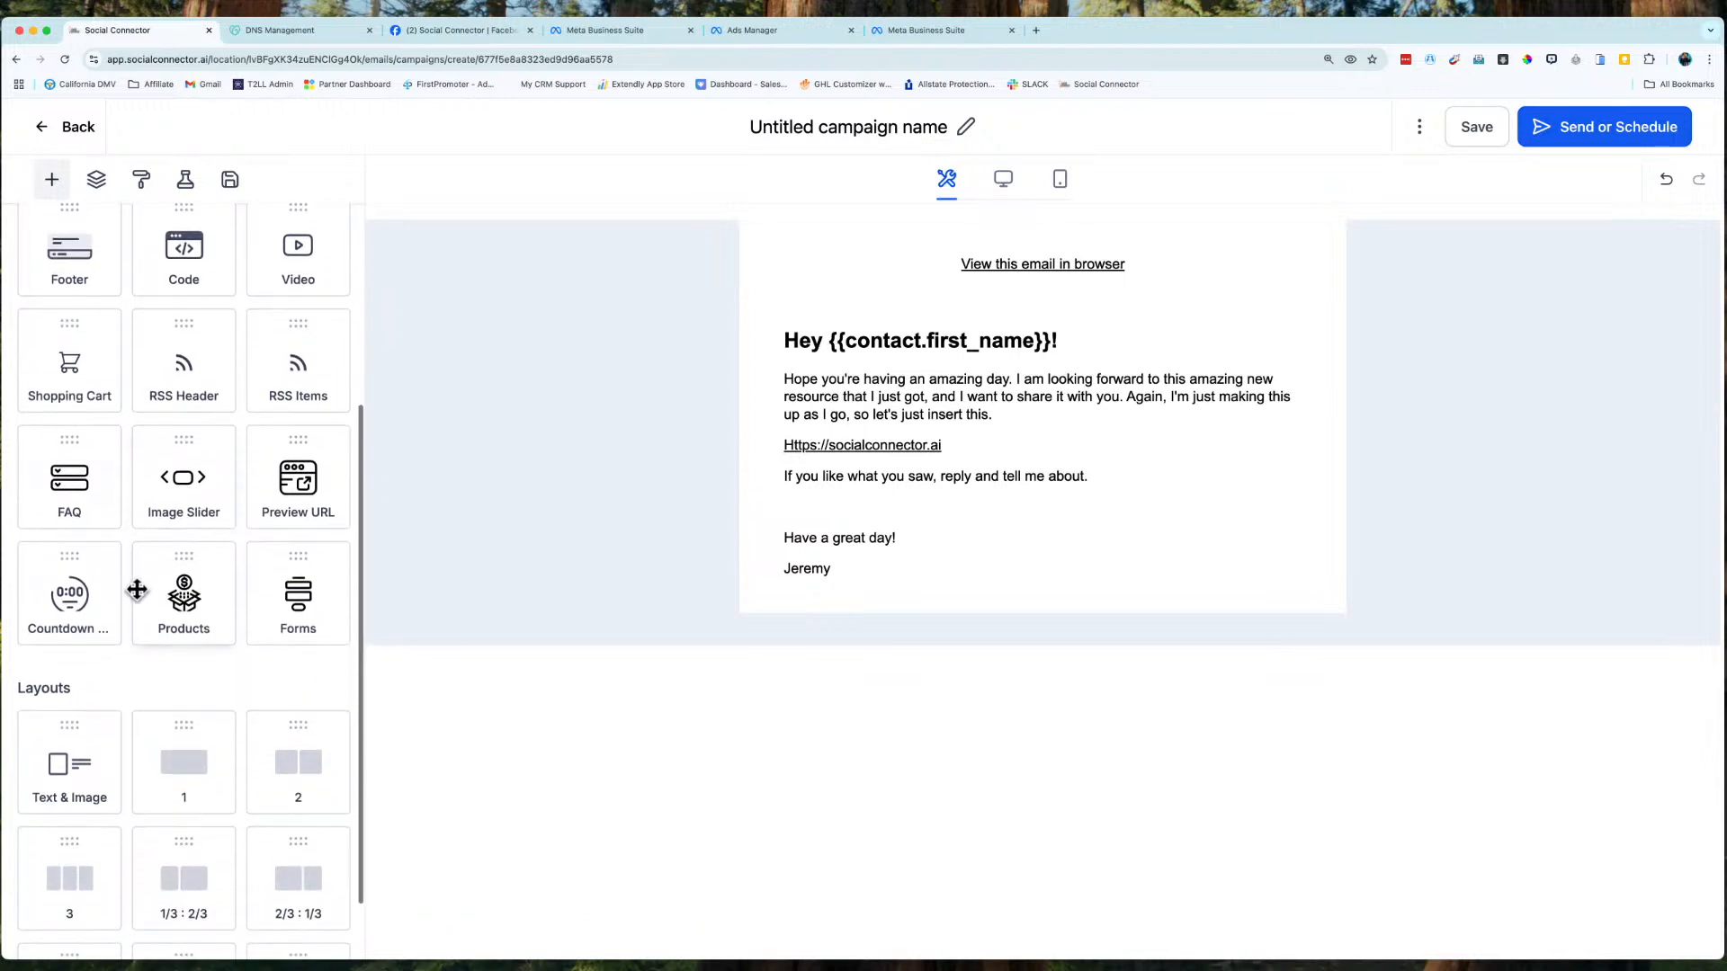
{"action": "scroll", "coordinate": [135, 590], "scroll_direction": "up", "scroll_amount": 5}
{"action": "left_click_drag", "start_coordinate": [292, 346], "coordinate": [927, 611]}
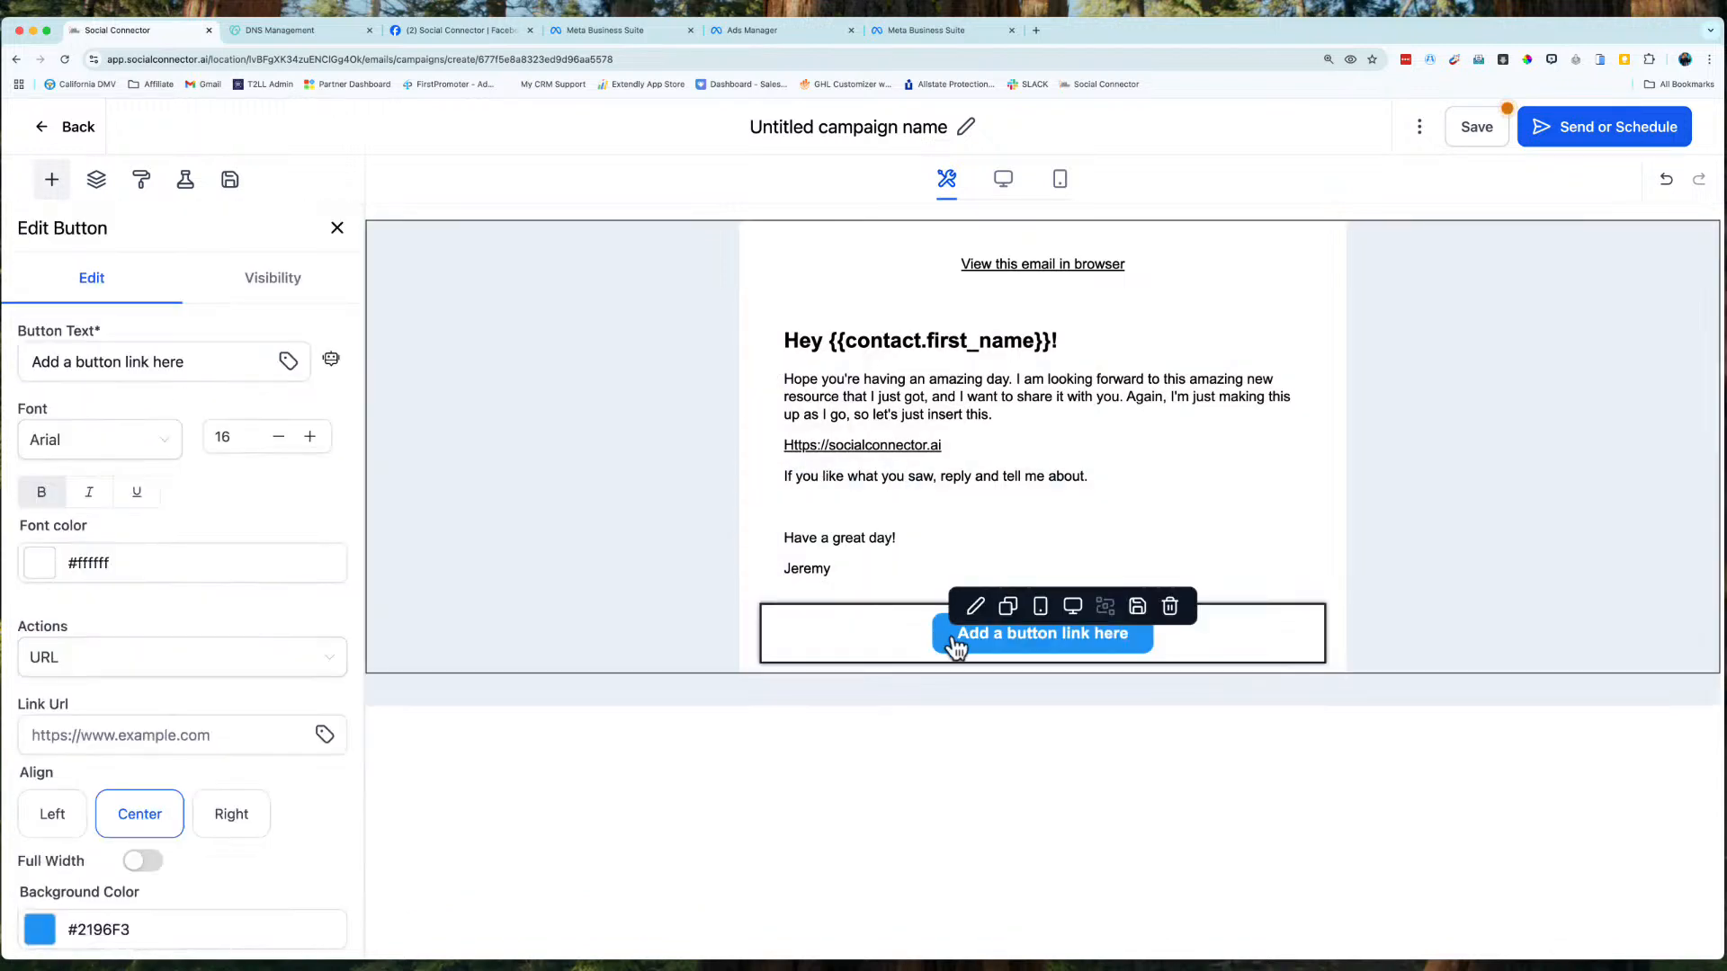
{"action": "left_click", "coordinate": [94, 729]}
{"action": "type", "text": "http"}
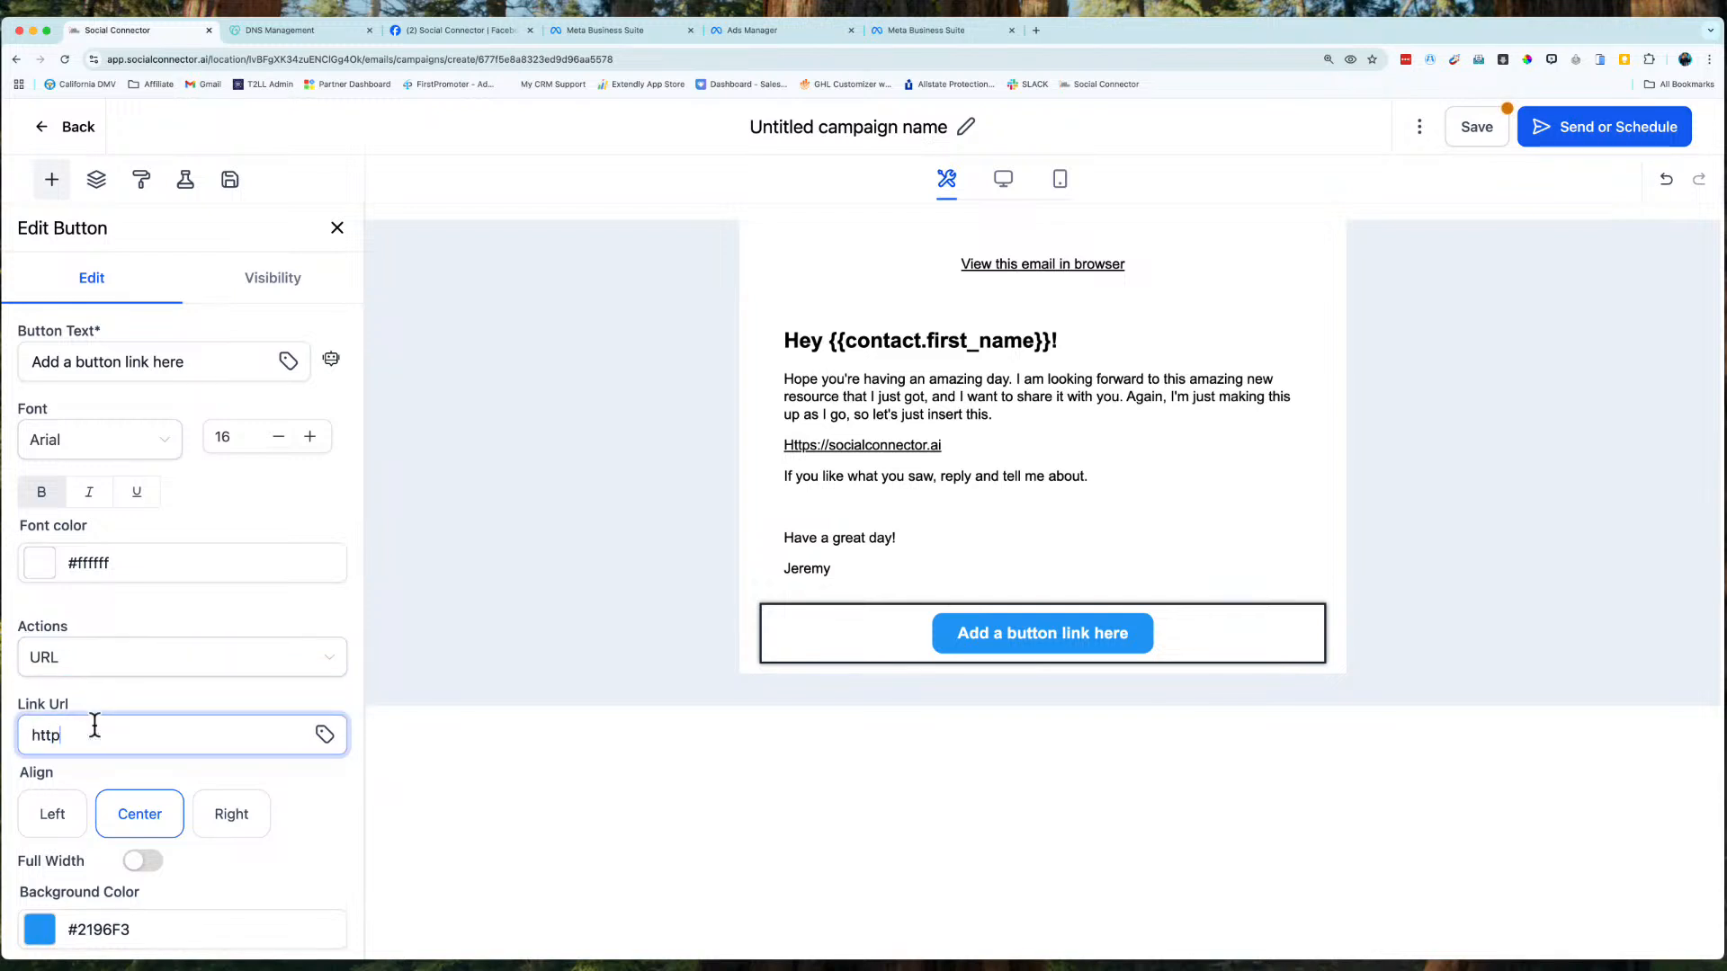
{"action": "type", "text": "s://socialconnector.ai"}
{"action": "triple_click", "coordinate": [80, 364]}
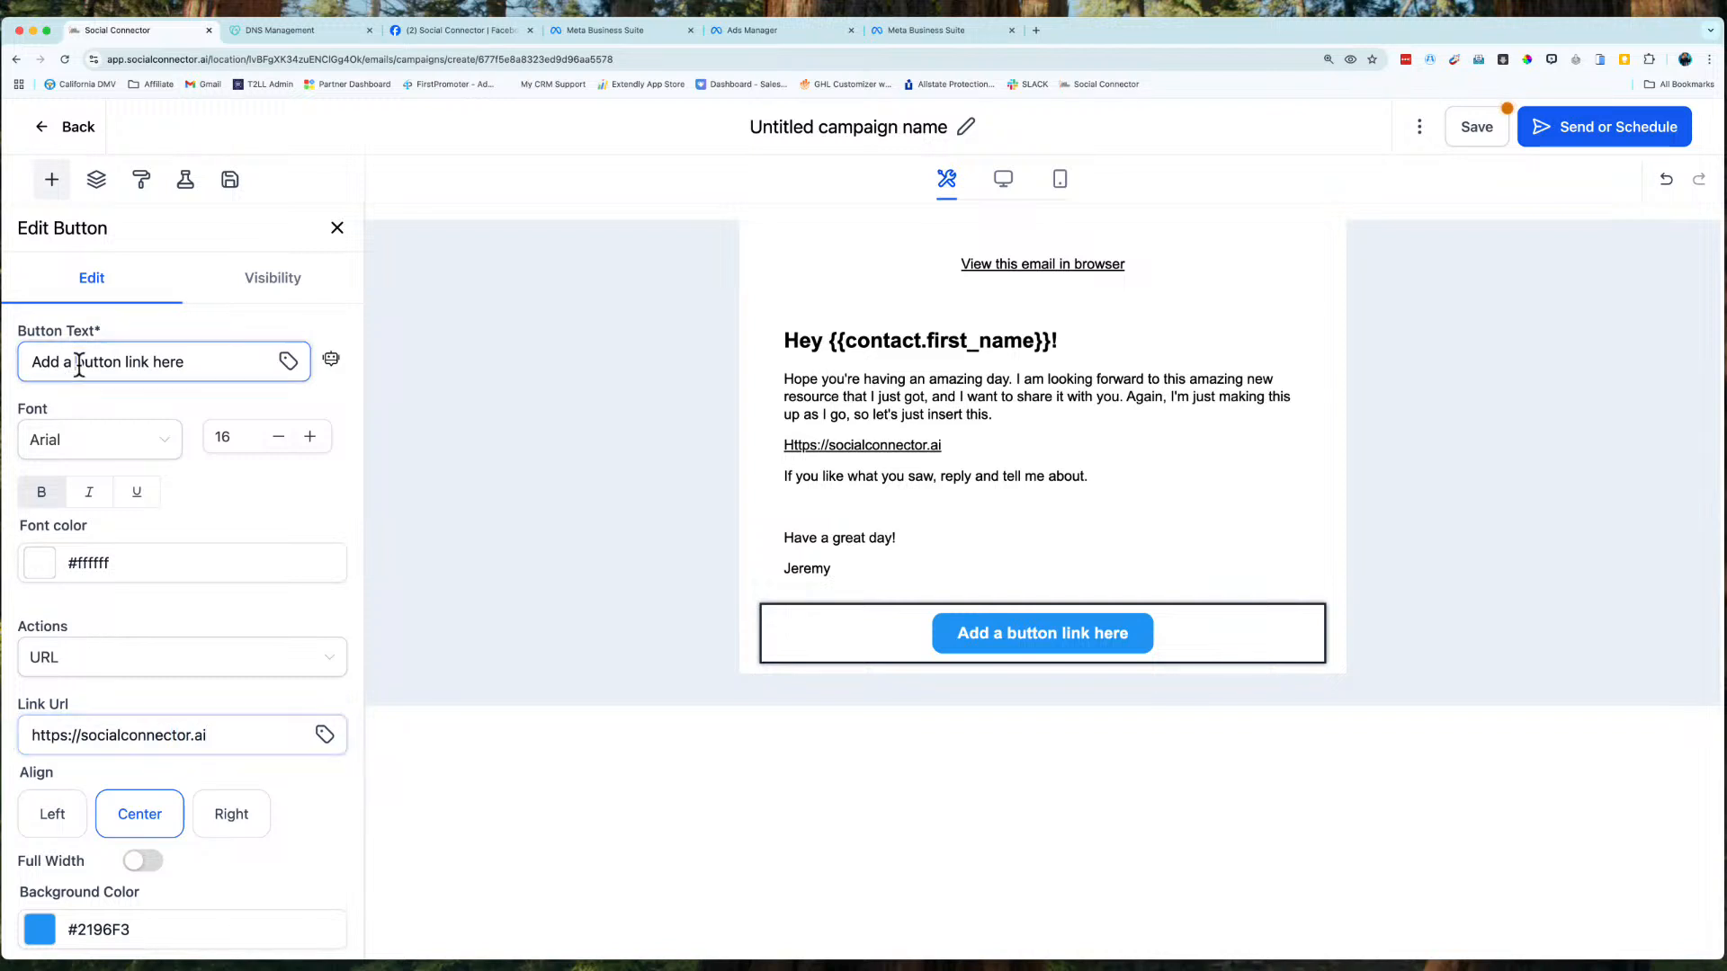
{"action": "type", "text": "Social Connector"}
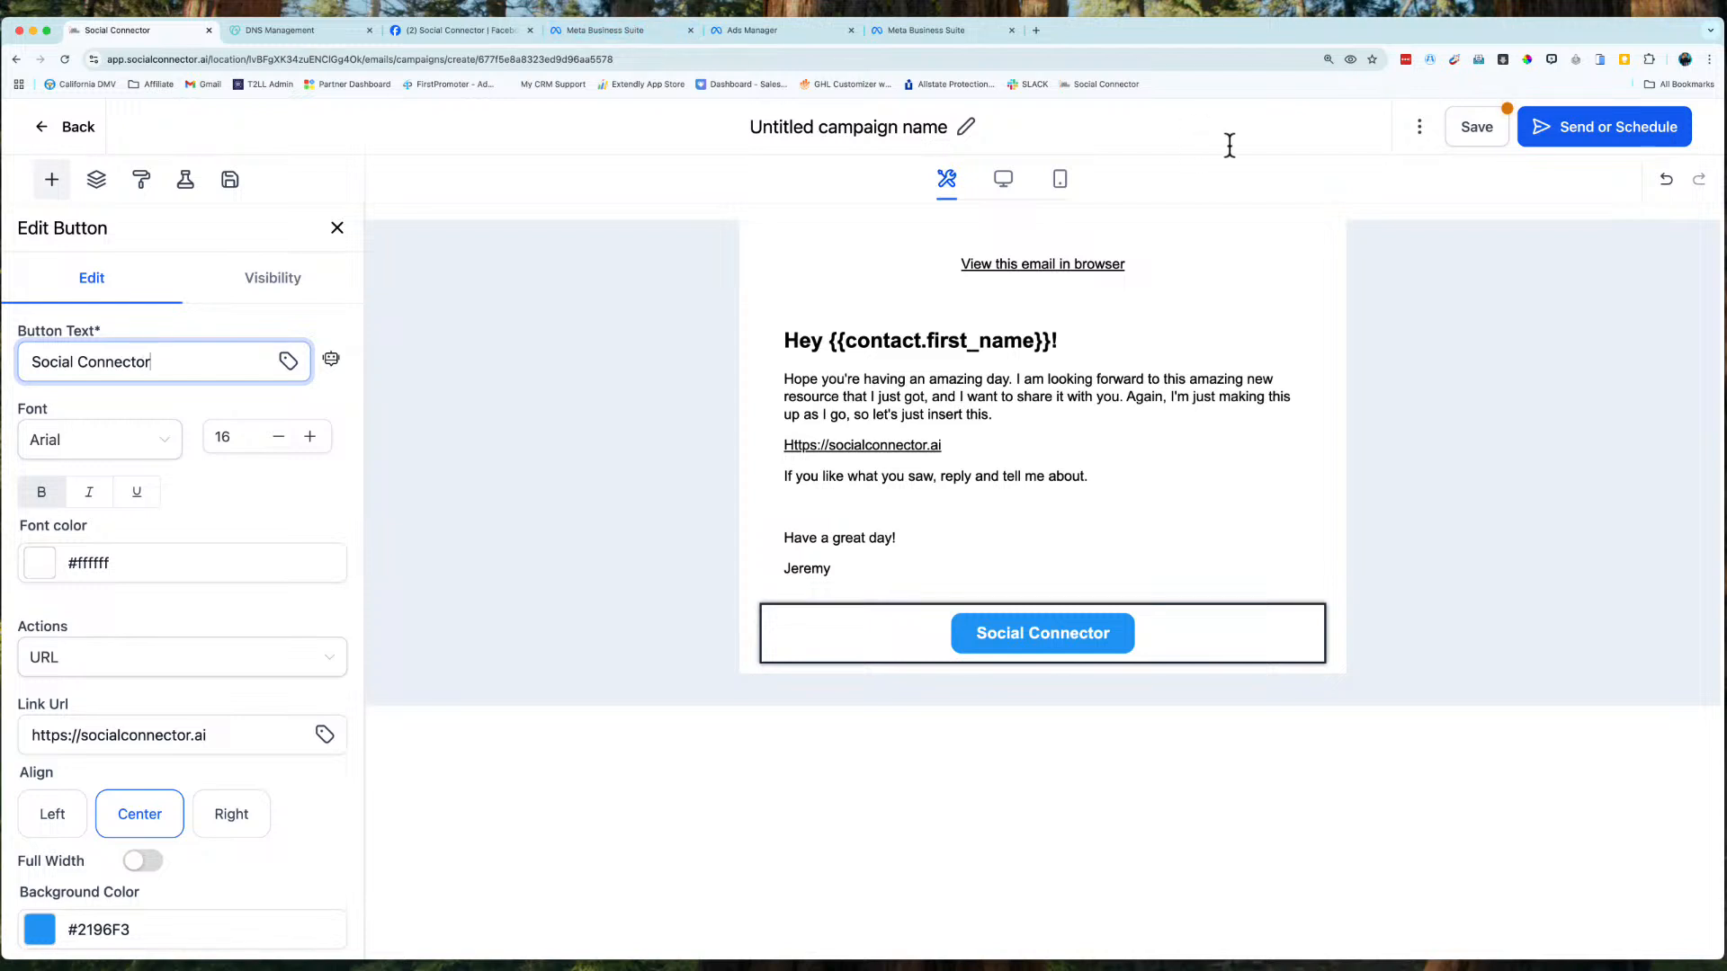
{"action": "left_click", "coordinate": [1449, 132]}
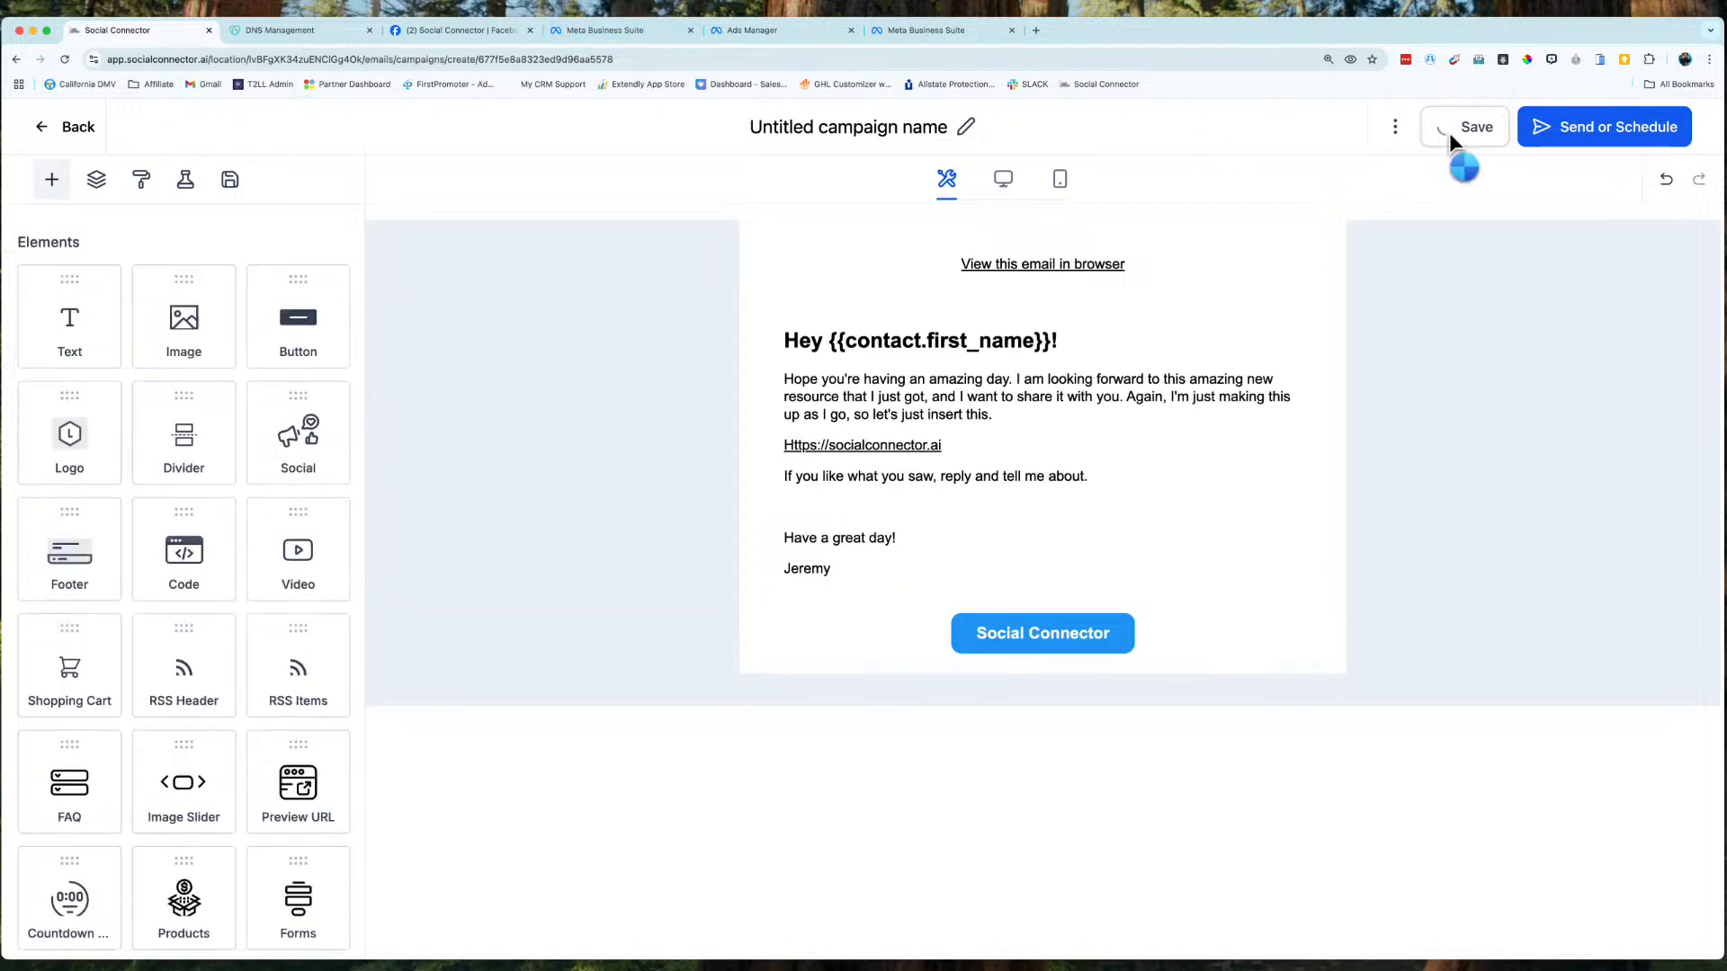
Go to Send or Schedule and turn on click tracking.
{"action": "left_click", "coordinate": [1611, 135]}
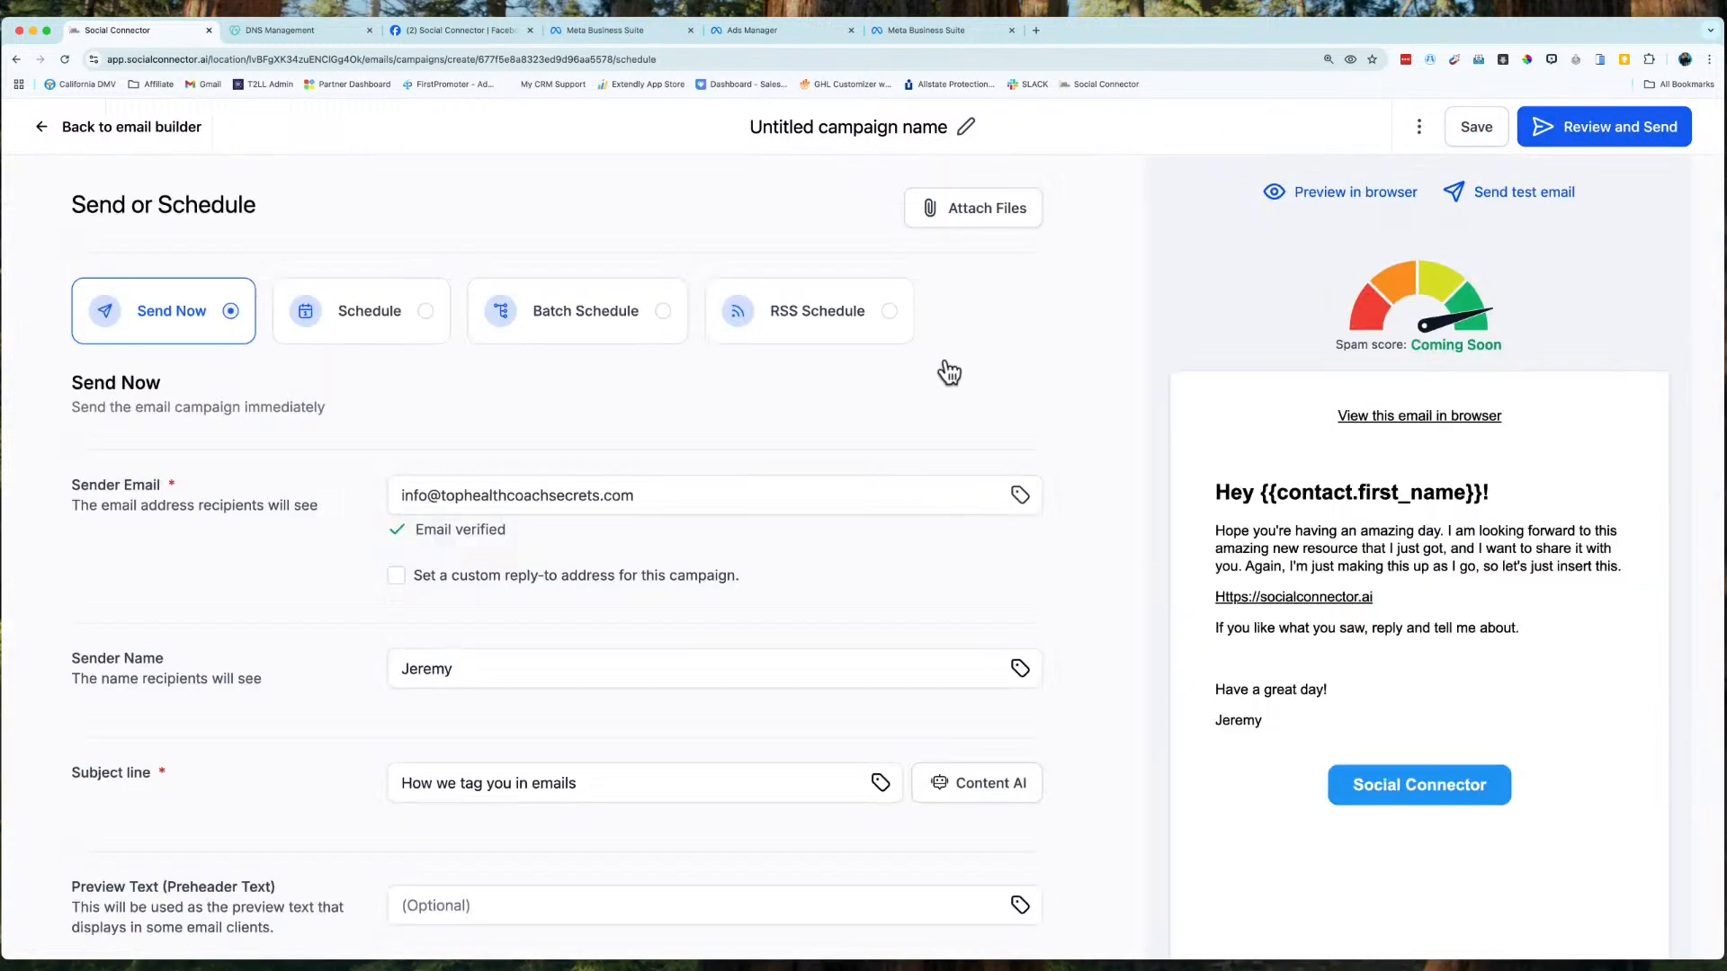
{"action": "scroll", "coordinate": [779, 549], "scroll_direction": "down", "scroll_amount": 5}
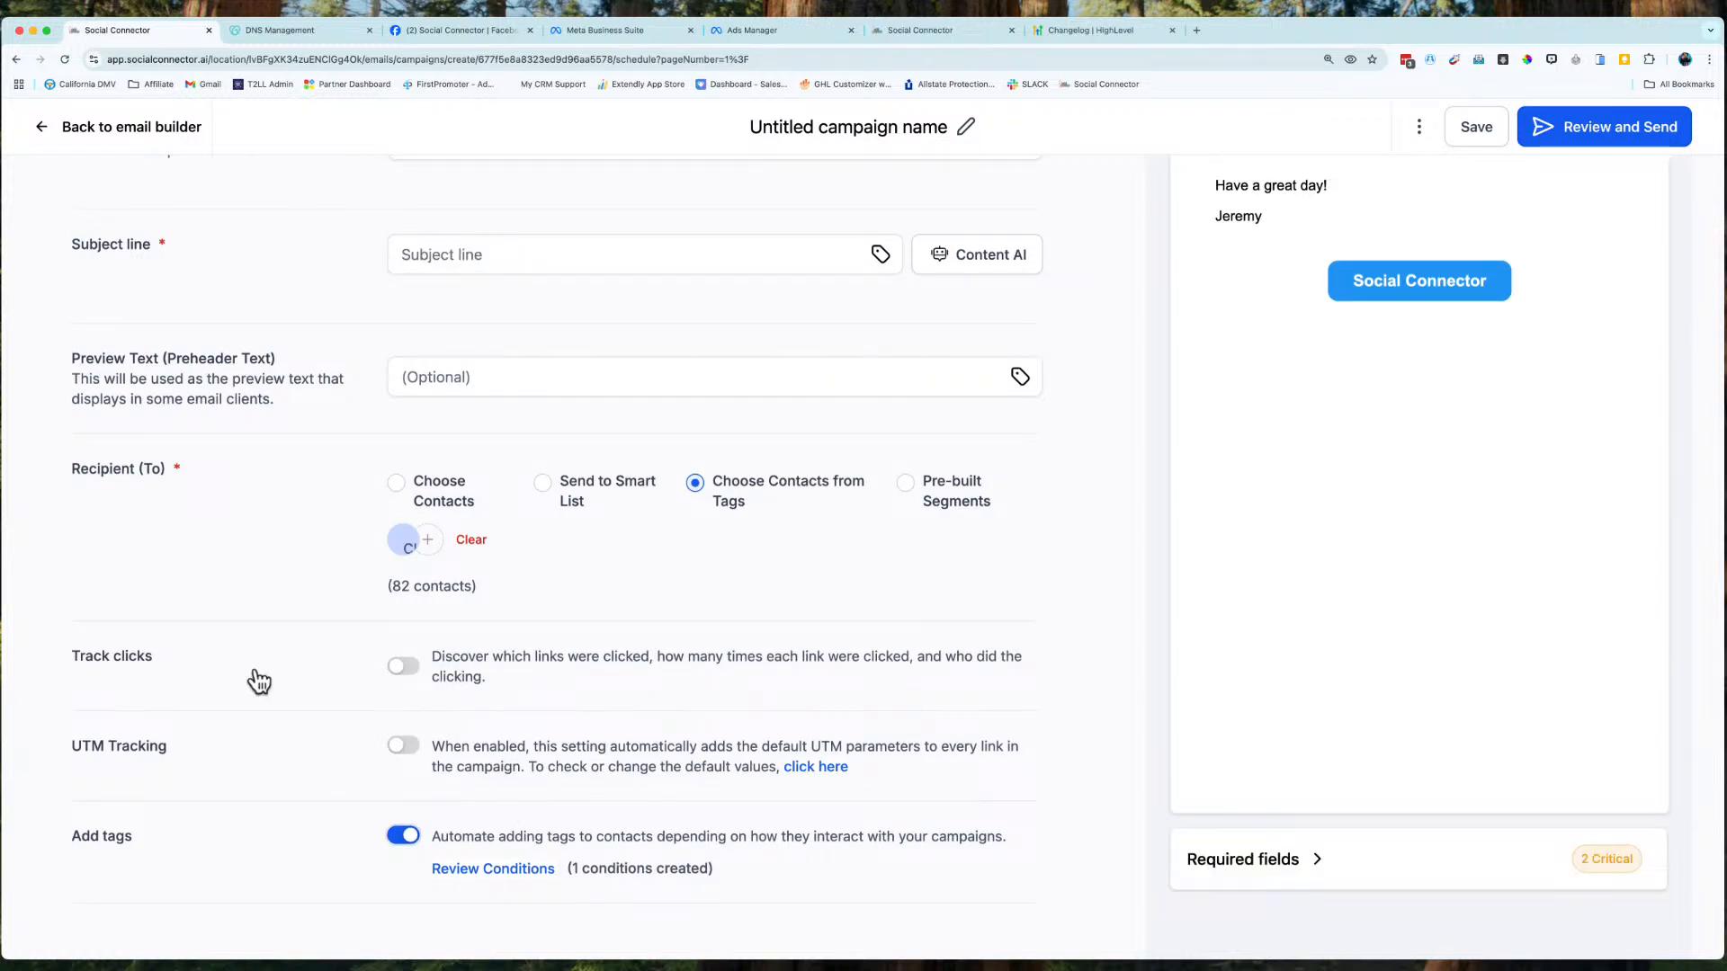
{"action": "double_click", "coordinate": [130, 655]}
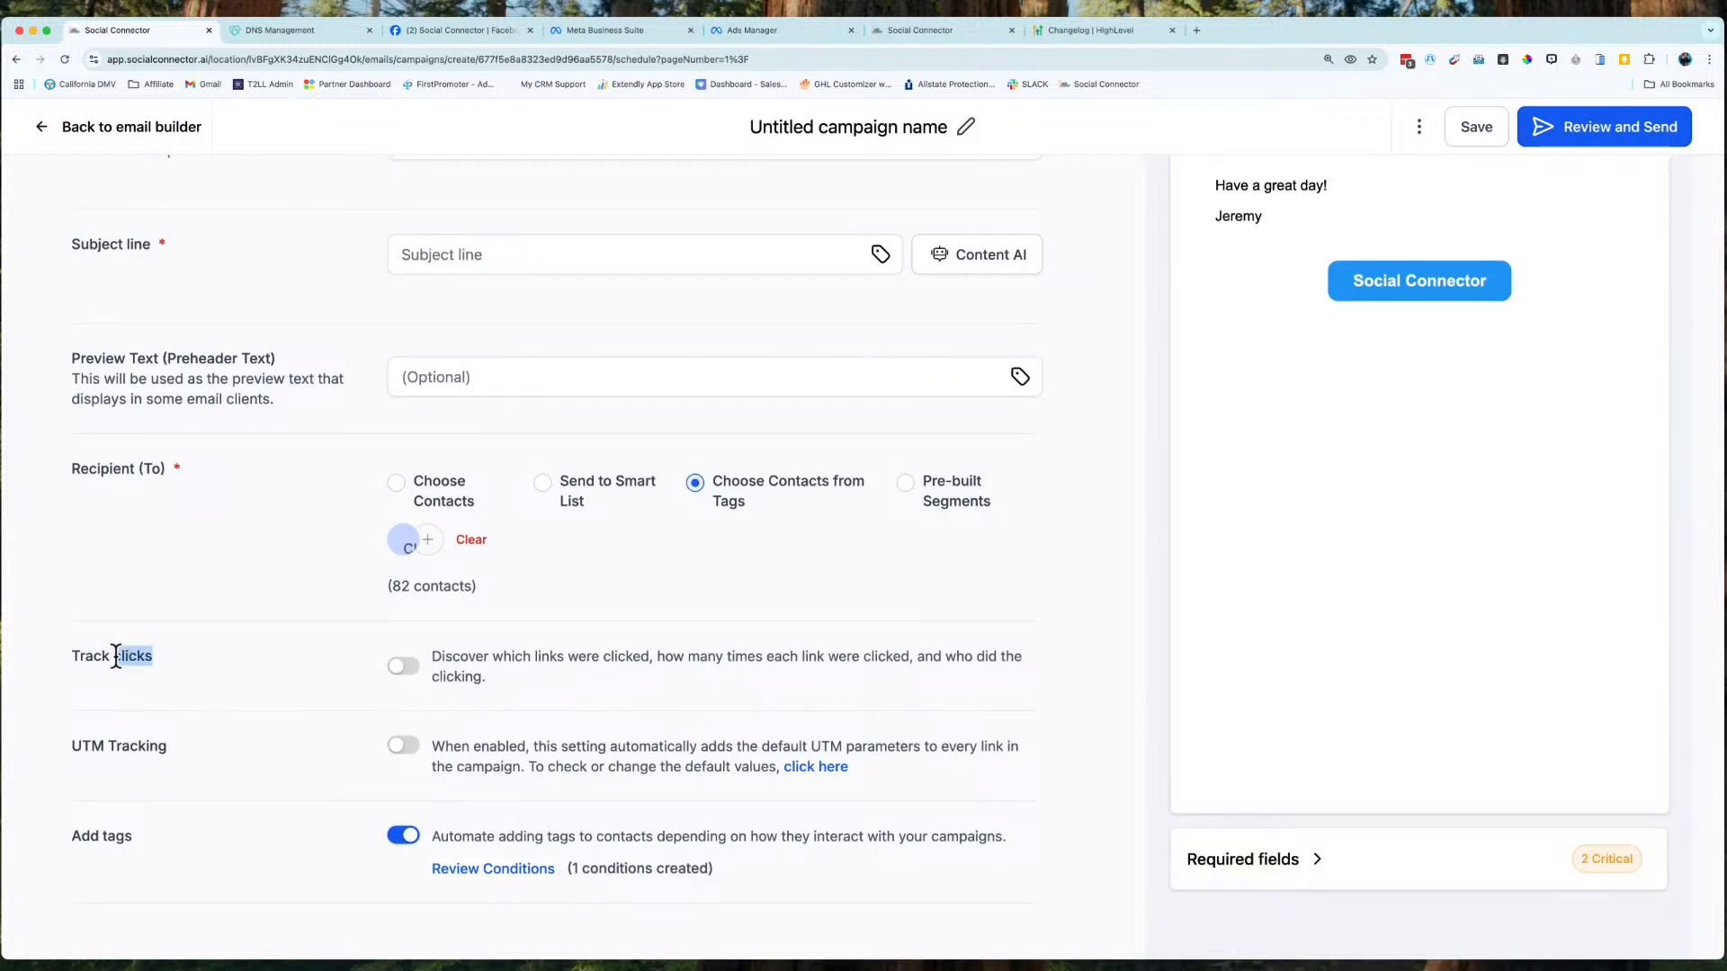
{"action": "left_click", "coordinate": [406, 663]}
{"action": "left_click", "coordinate": [504, 869]}
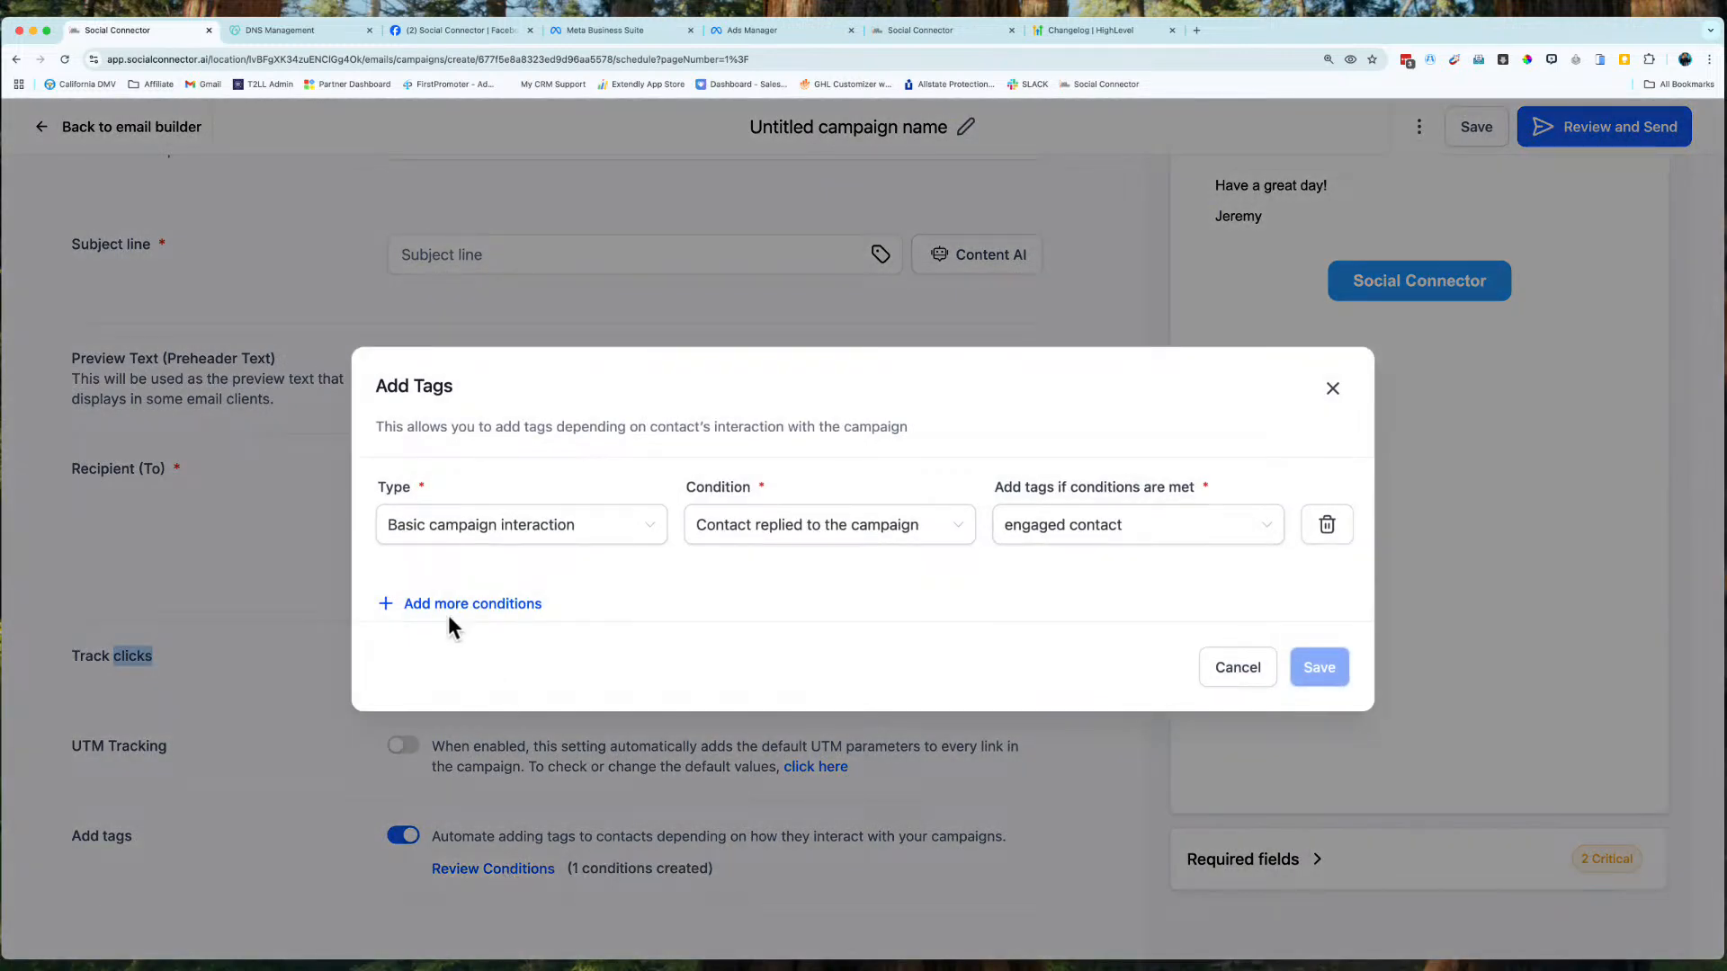
{"action": "left_click", "coordinate": [448, 610]}
{"action": "left_click", "coordinate": [472, 587]}
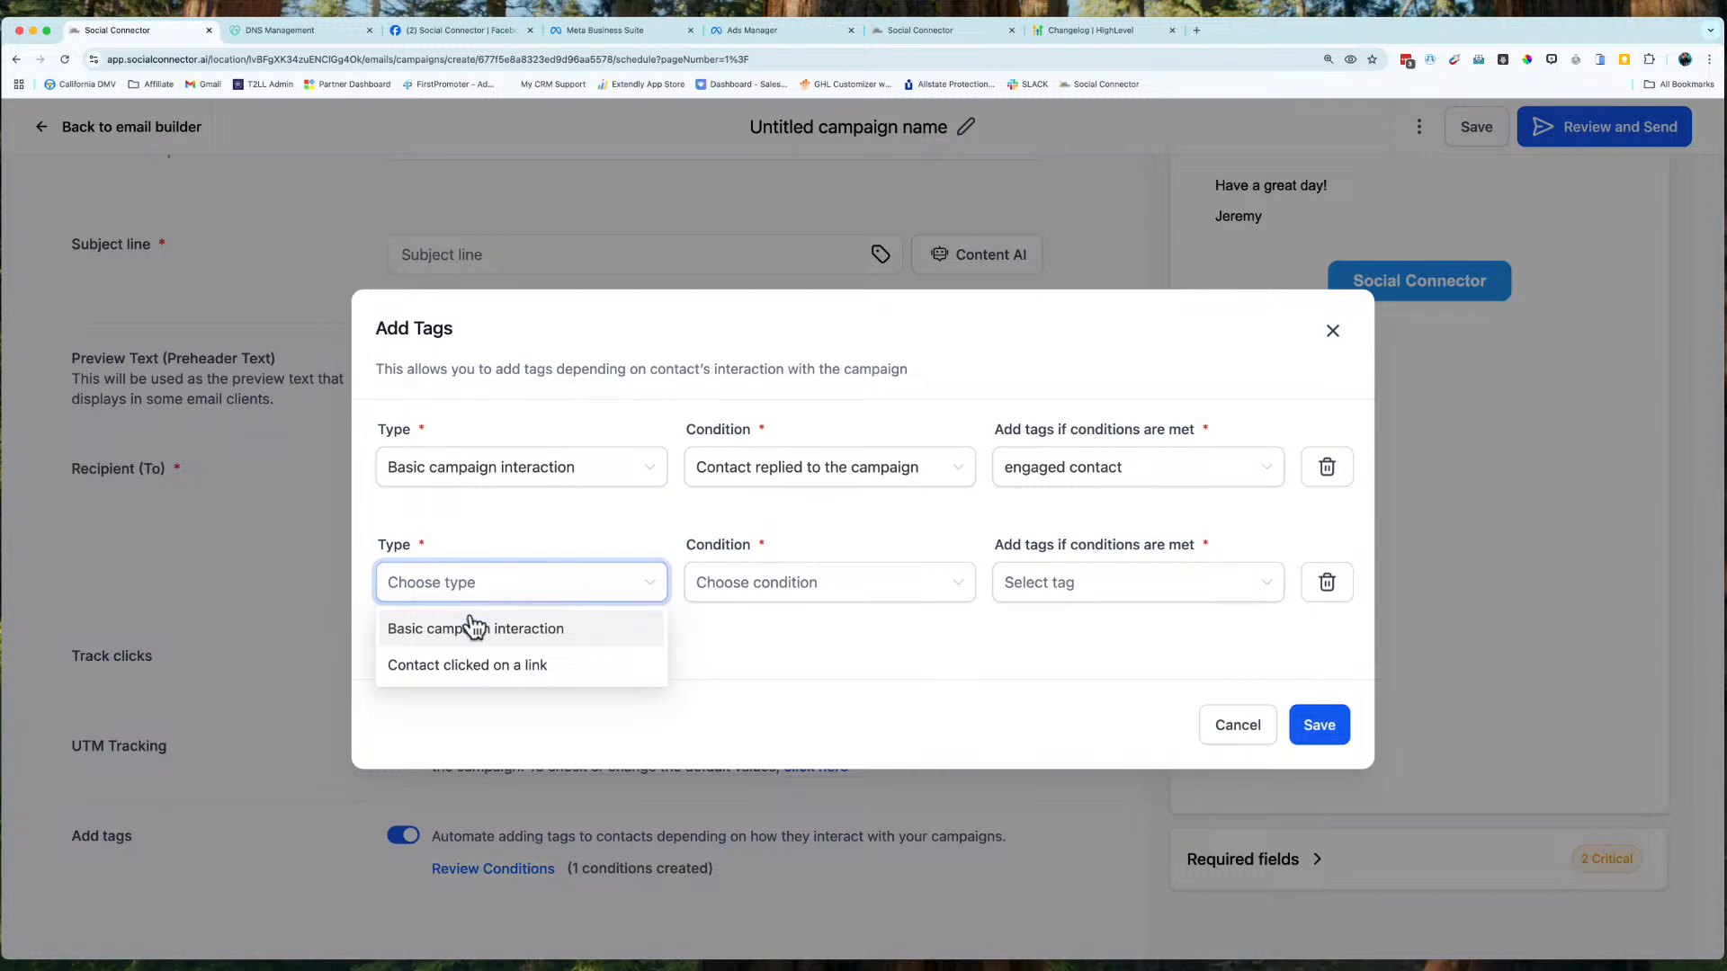
{"action": "left_click", "coordinate": [457, 670]}
{"action": "left_click", "coordinate": [753, 601]}
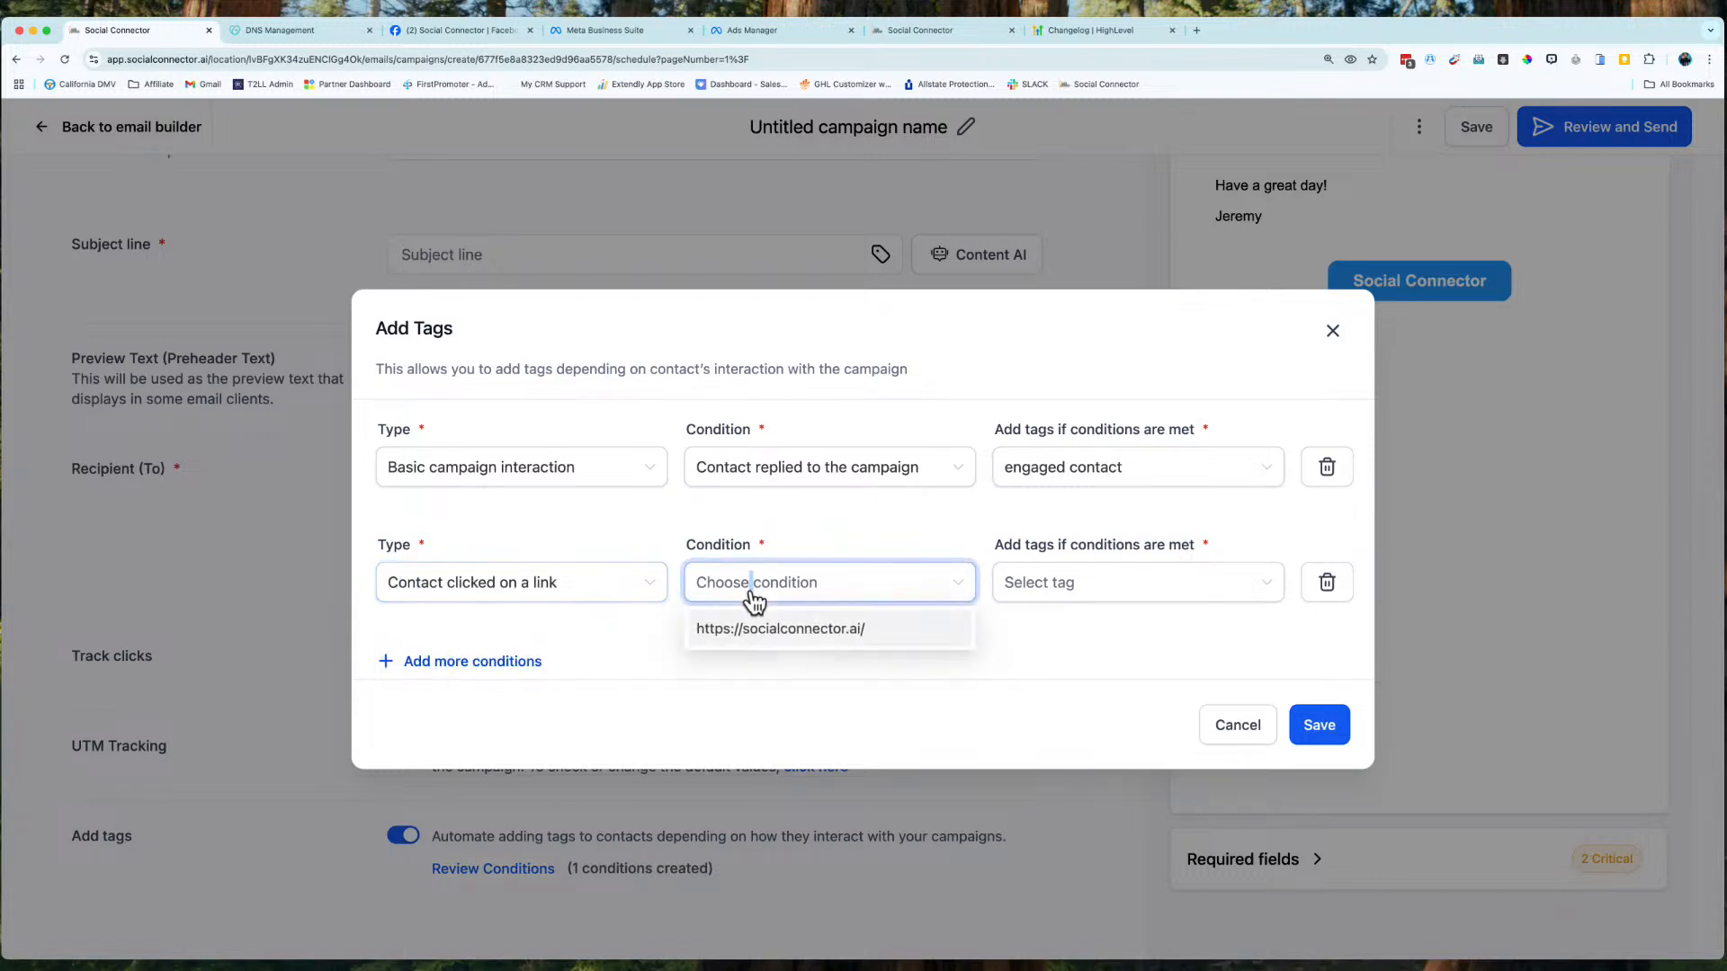
{"action": "left_click", "coordinate": [777, 636]}
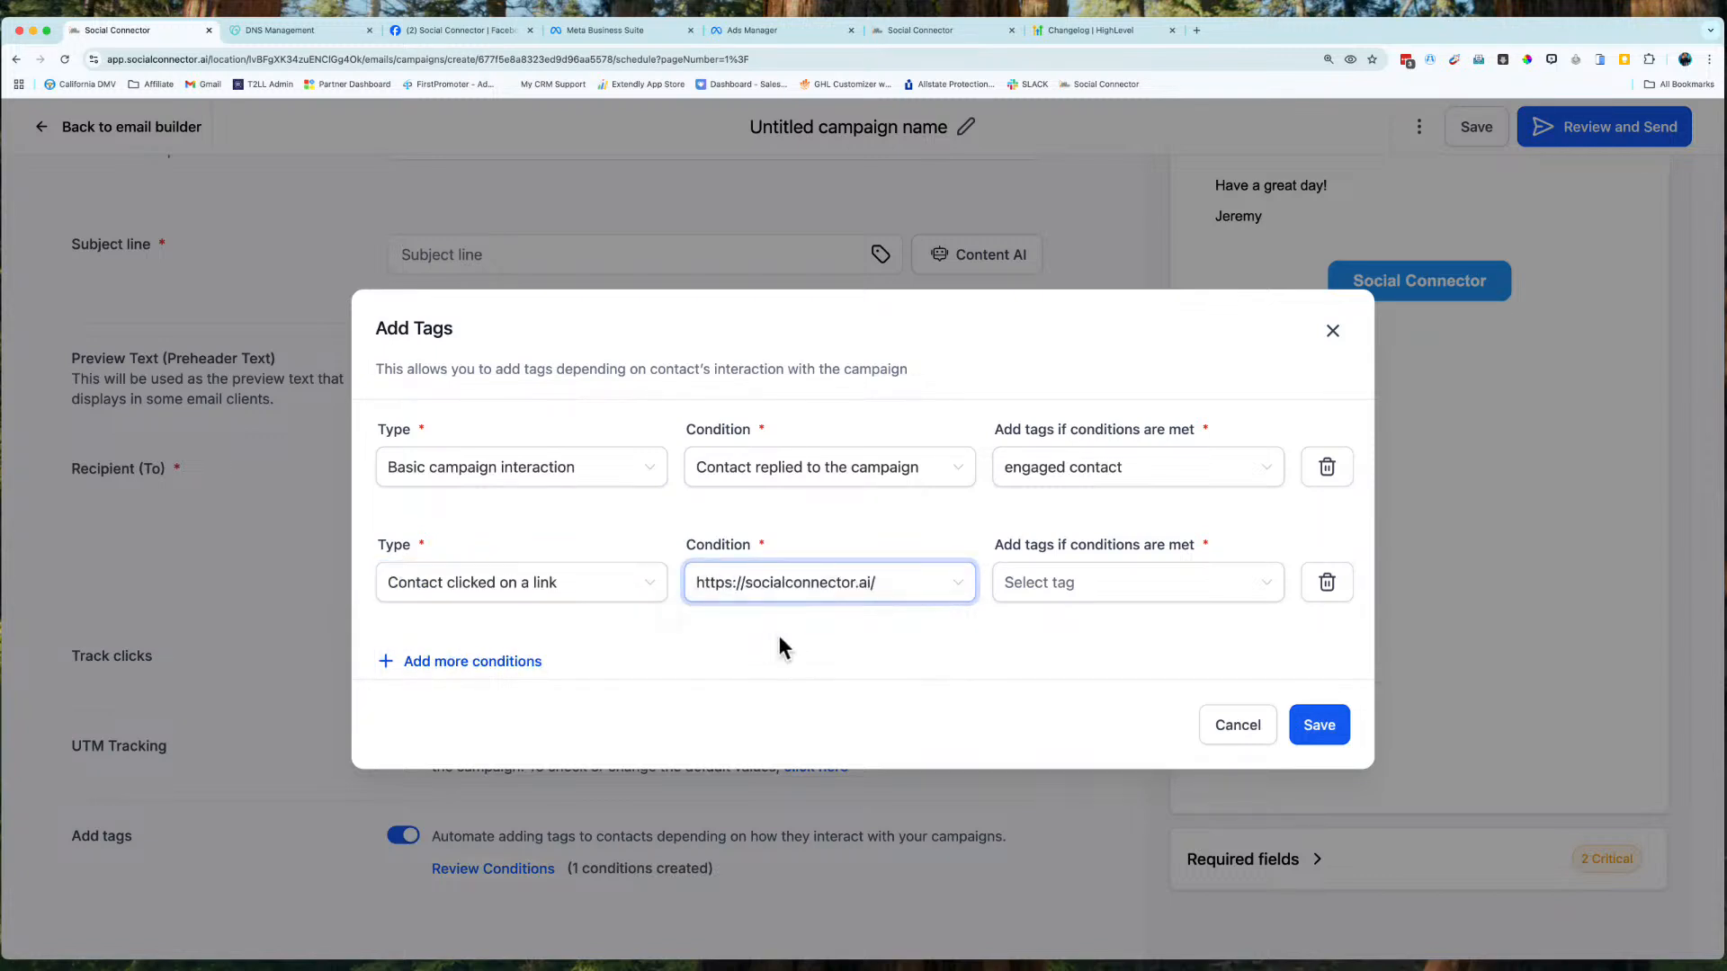
{"action": "left_click", "coordinate": [1108, 584]}
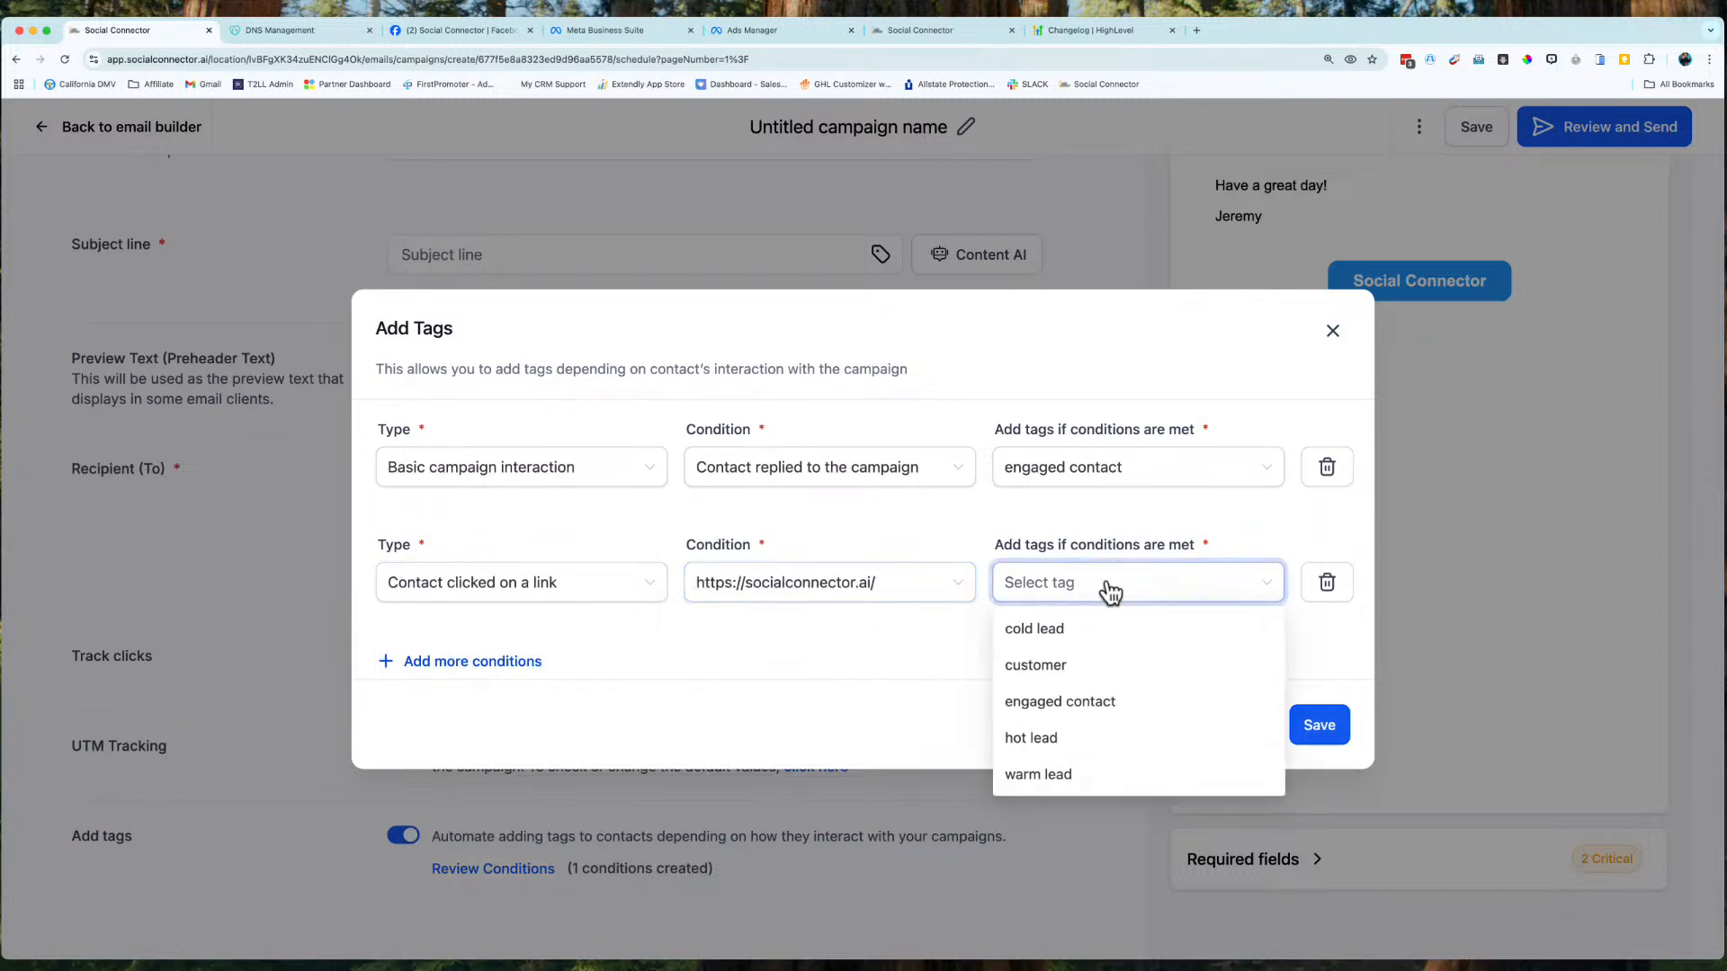
{"action": "left_click", "coordinate": [1070, 710]}
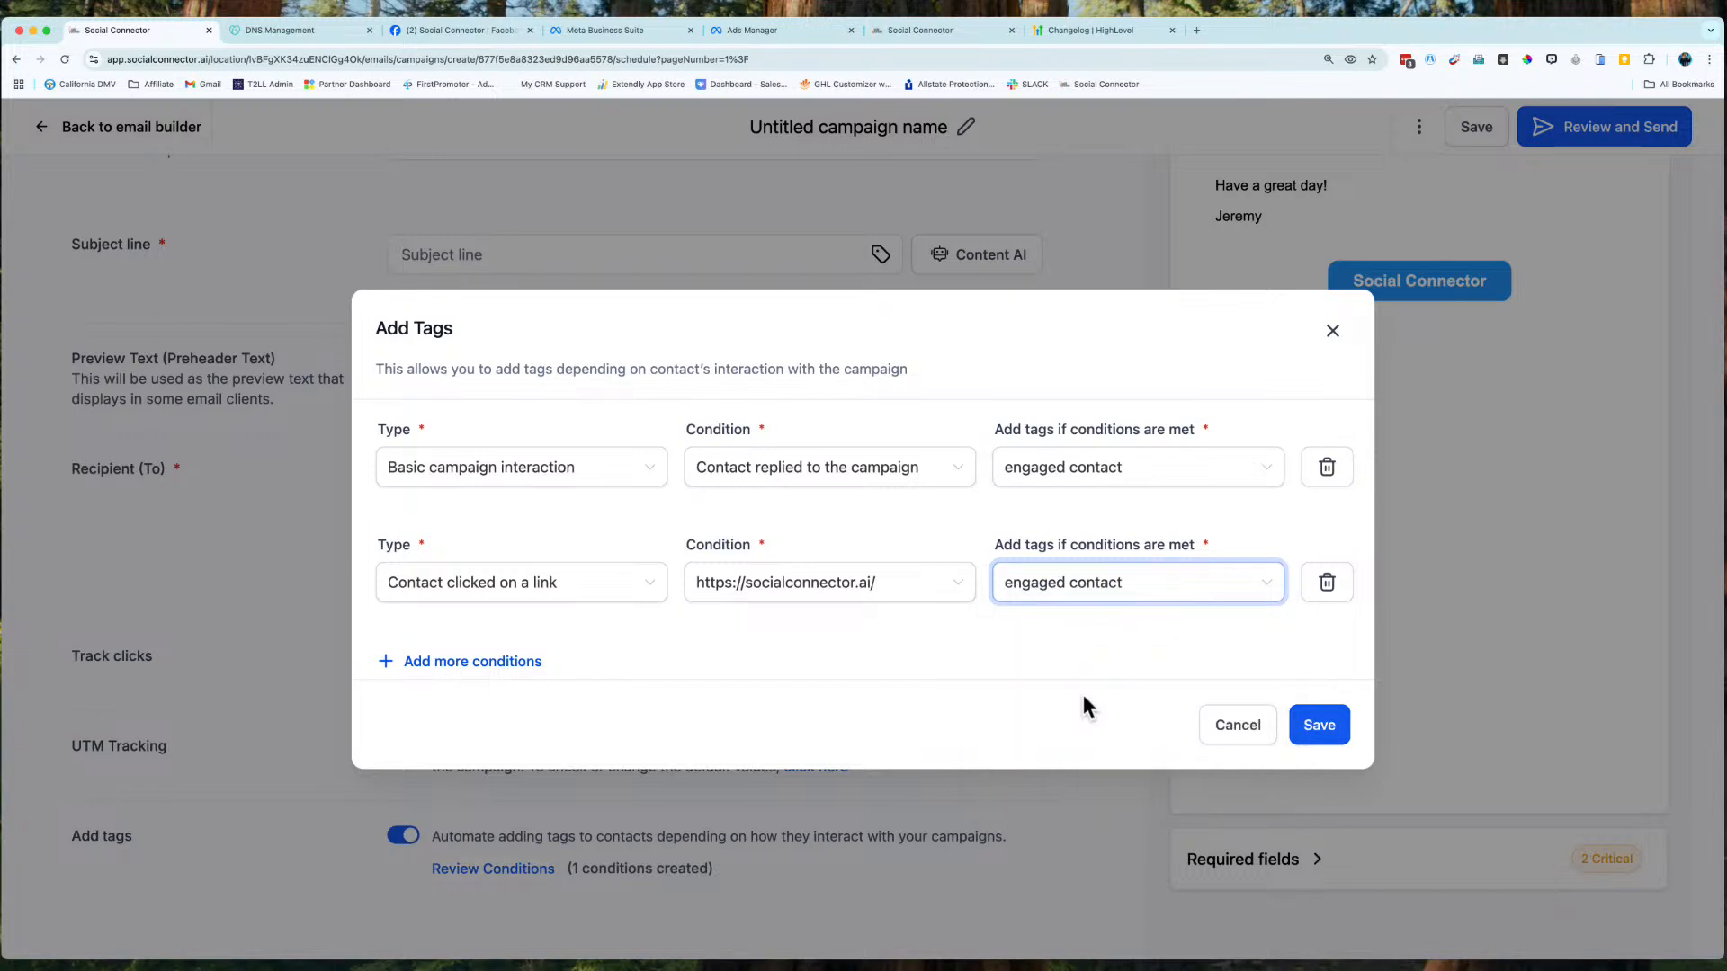
{"action": "left_click", "coordinate": [1318, 725]}
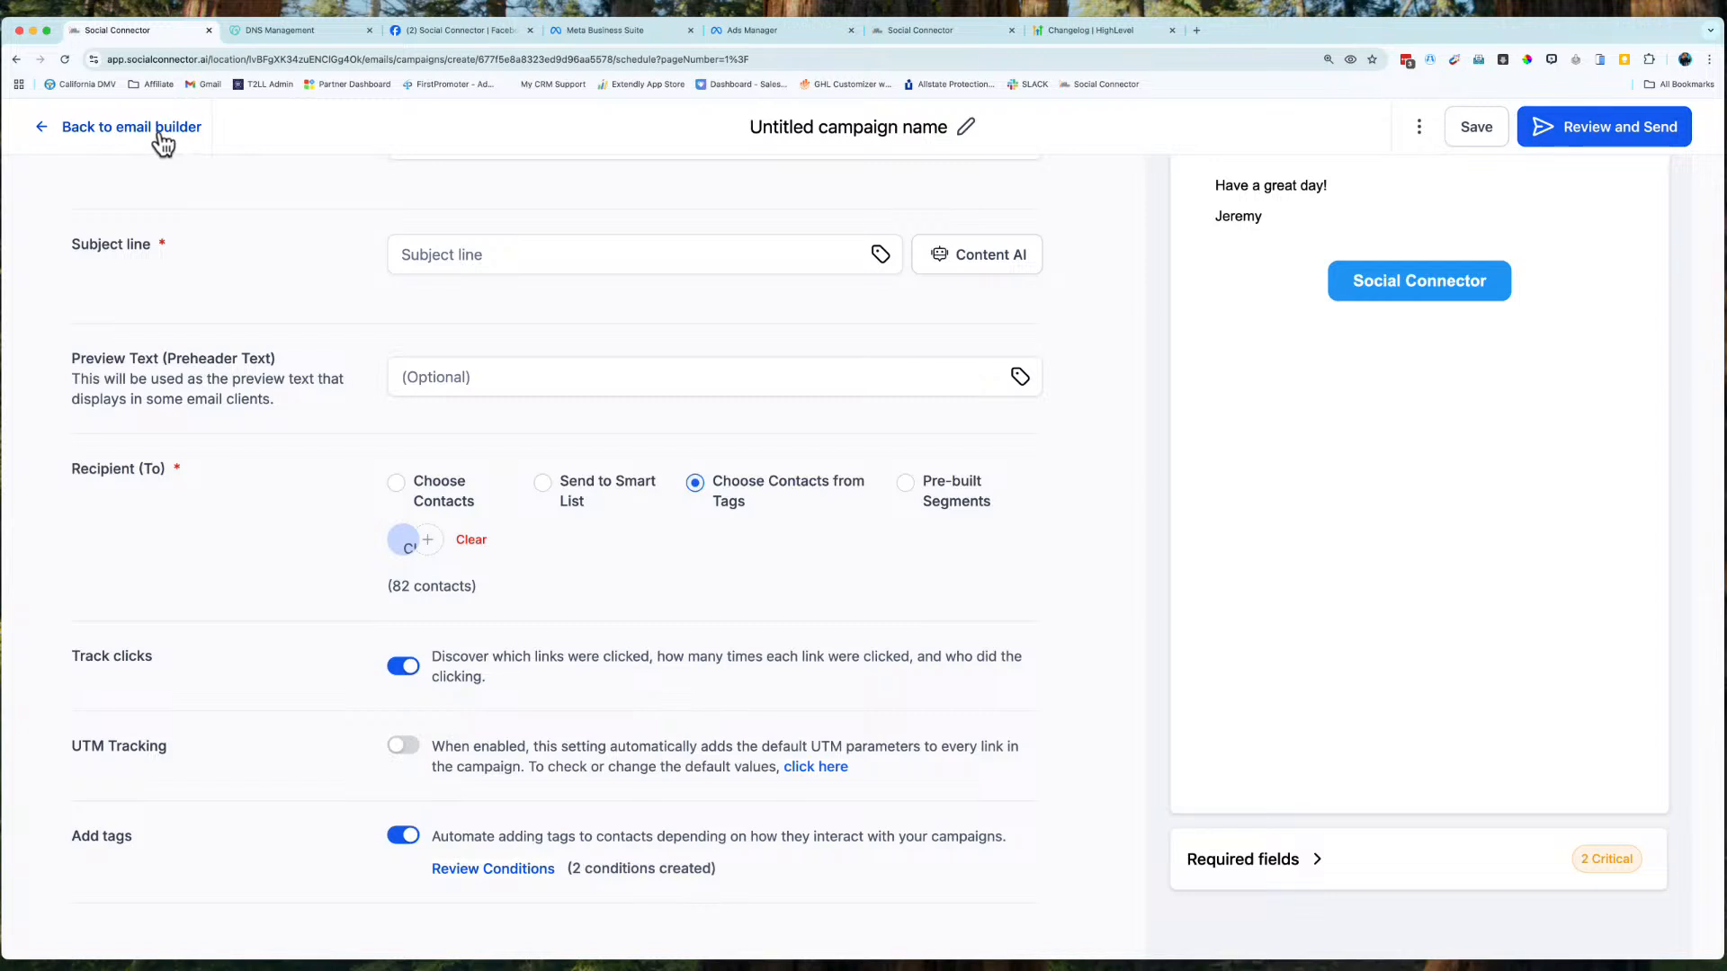
Save the campaign settings and go back to the email builder.
{"action": "left_click", "coordinate": [1467, 129]}
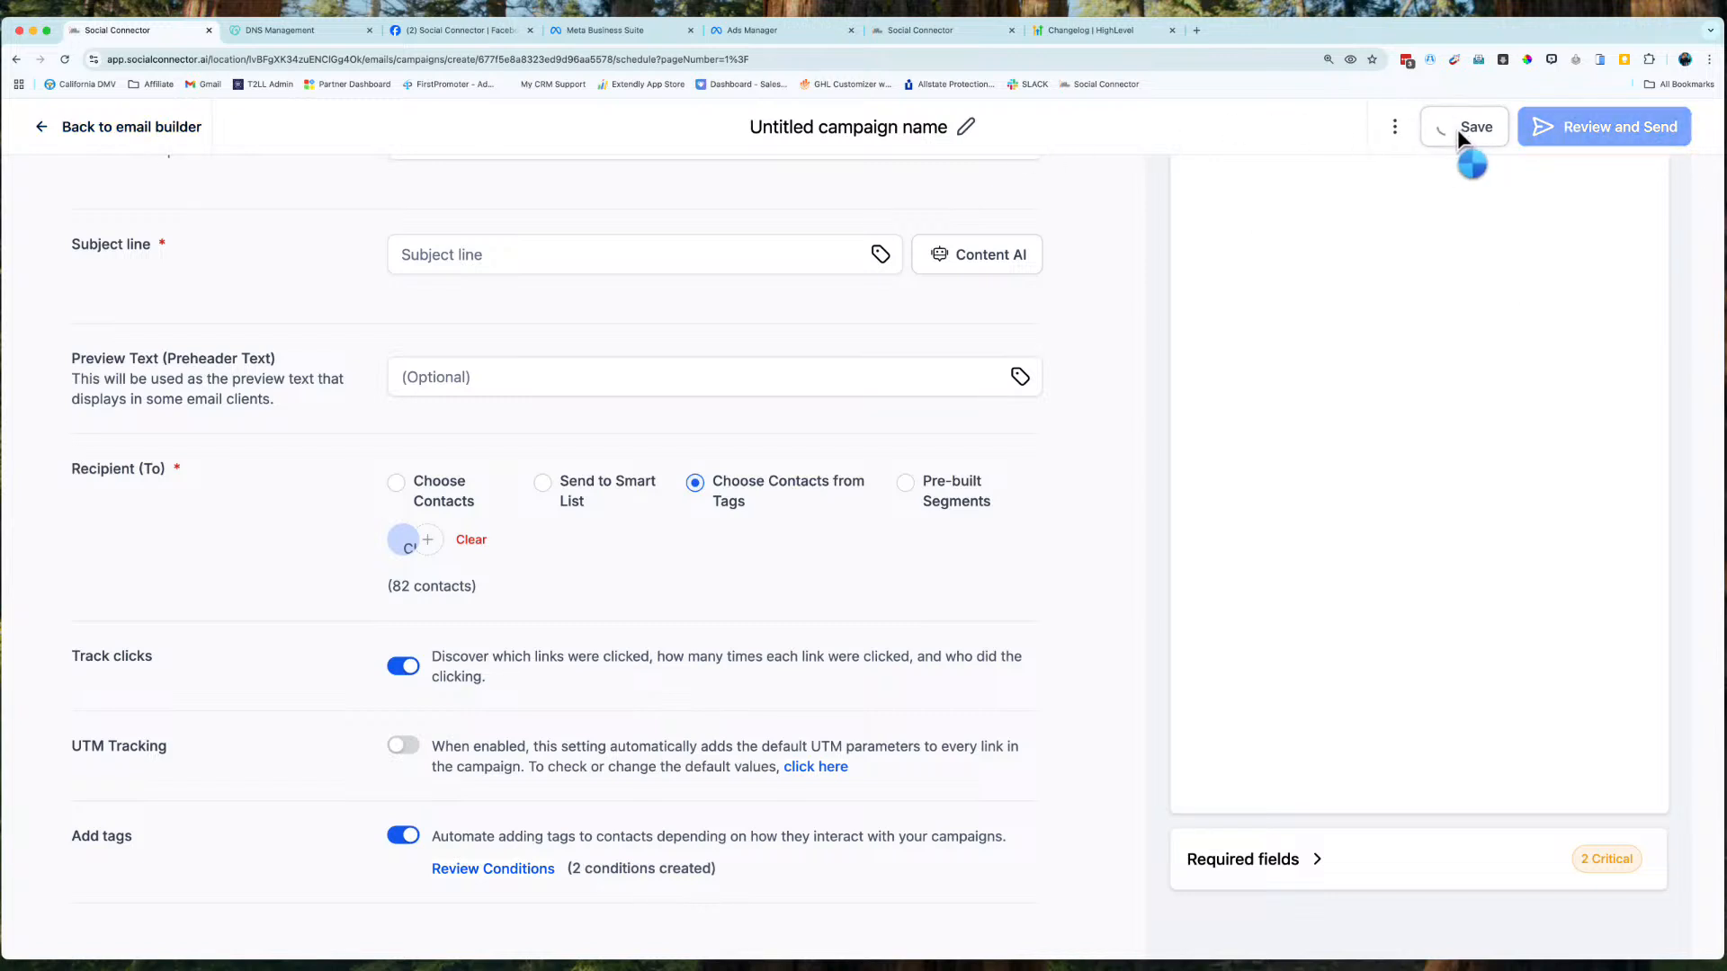
{"action": "left_click", "coordinate": [159, 128]}
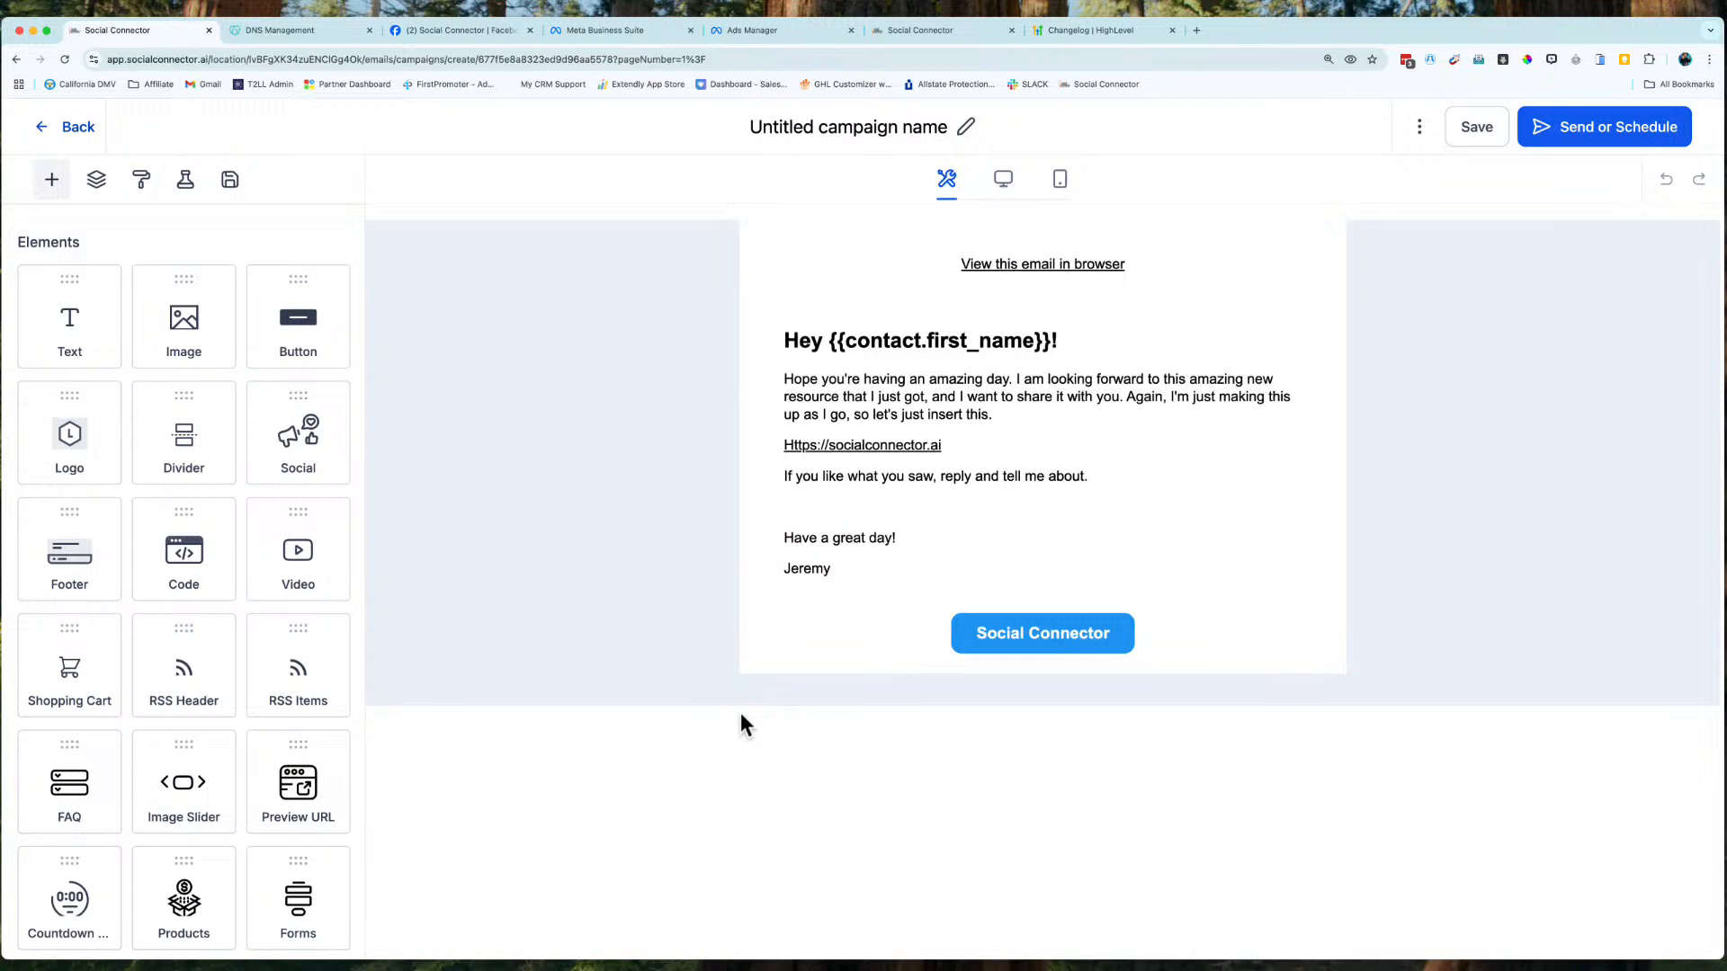
Leave the editor for the Emails list and bring up the Untitled draft campaign's actions menu.
{"action": "left_click", "coordinate": [81, 127]}
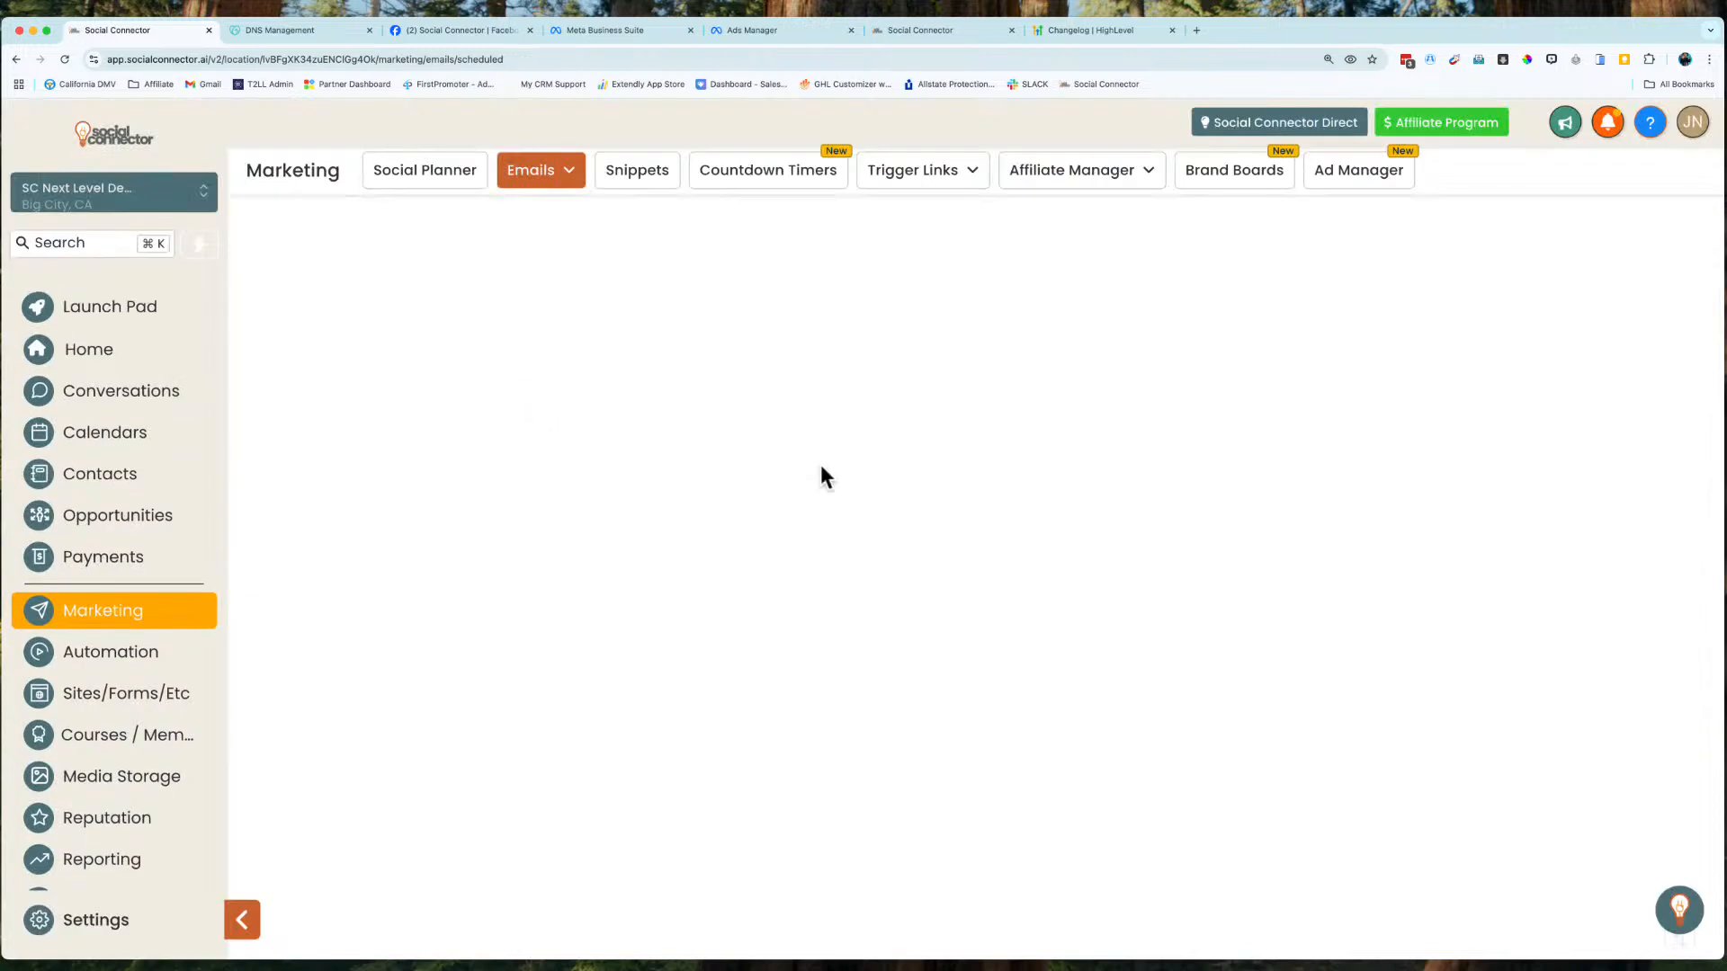
{"action": "left_click", "coordinate": [1543, 618]}
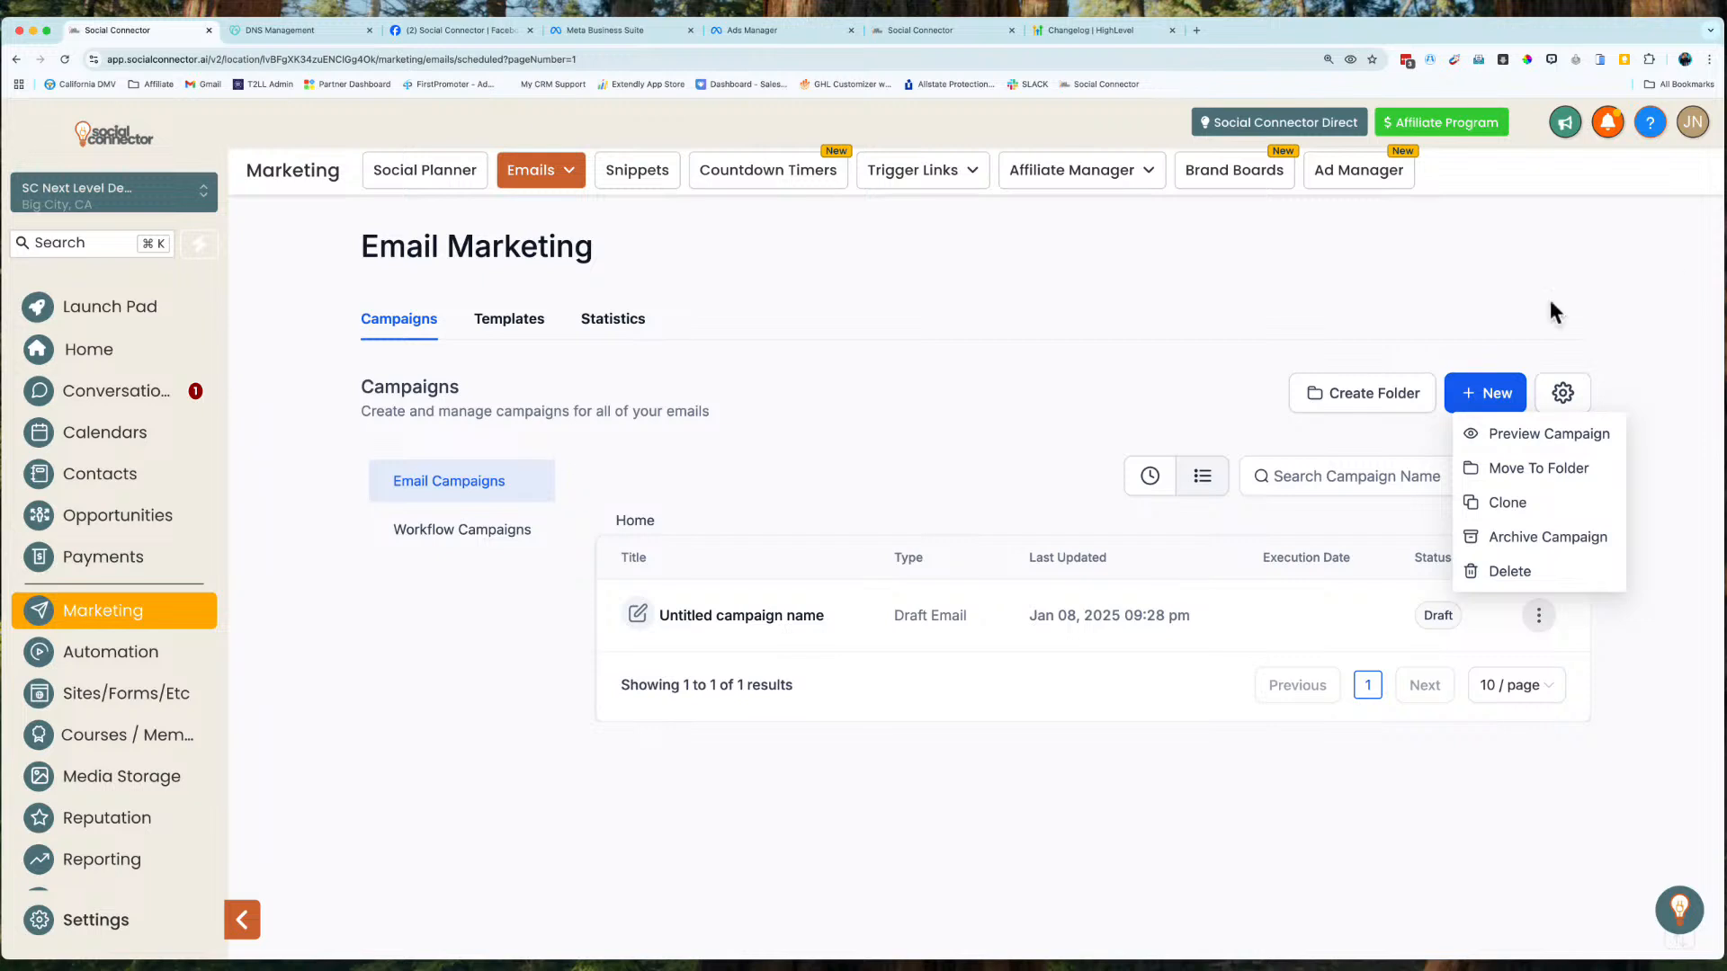
Go to Settings and open the Tags page listing the contact tags.
{"action": "left_click", "coordinate": [121, 918]}
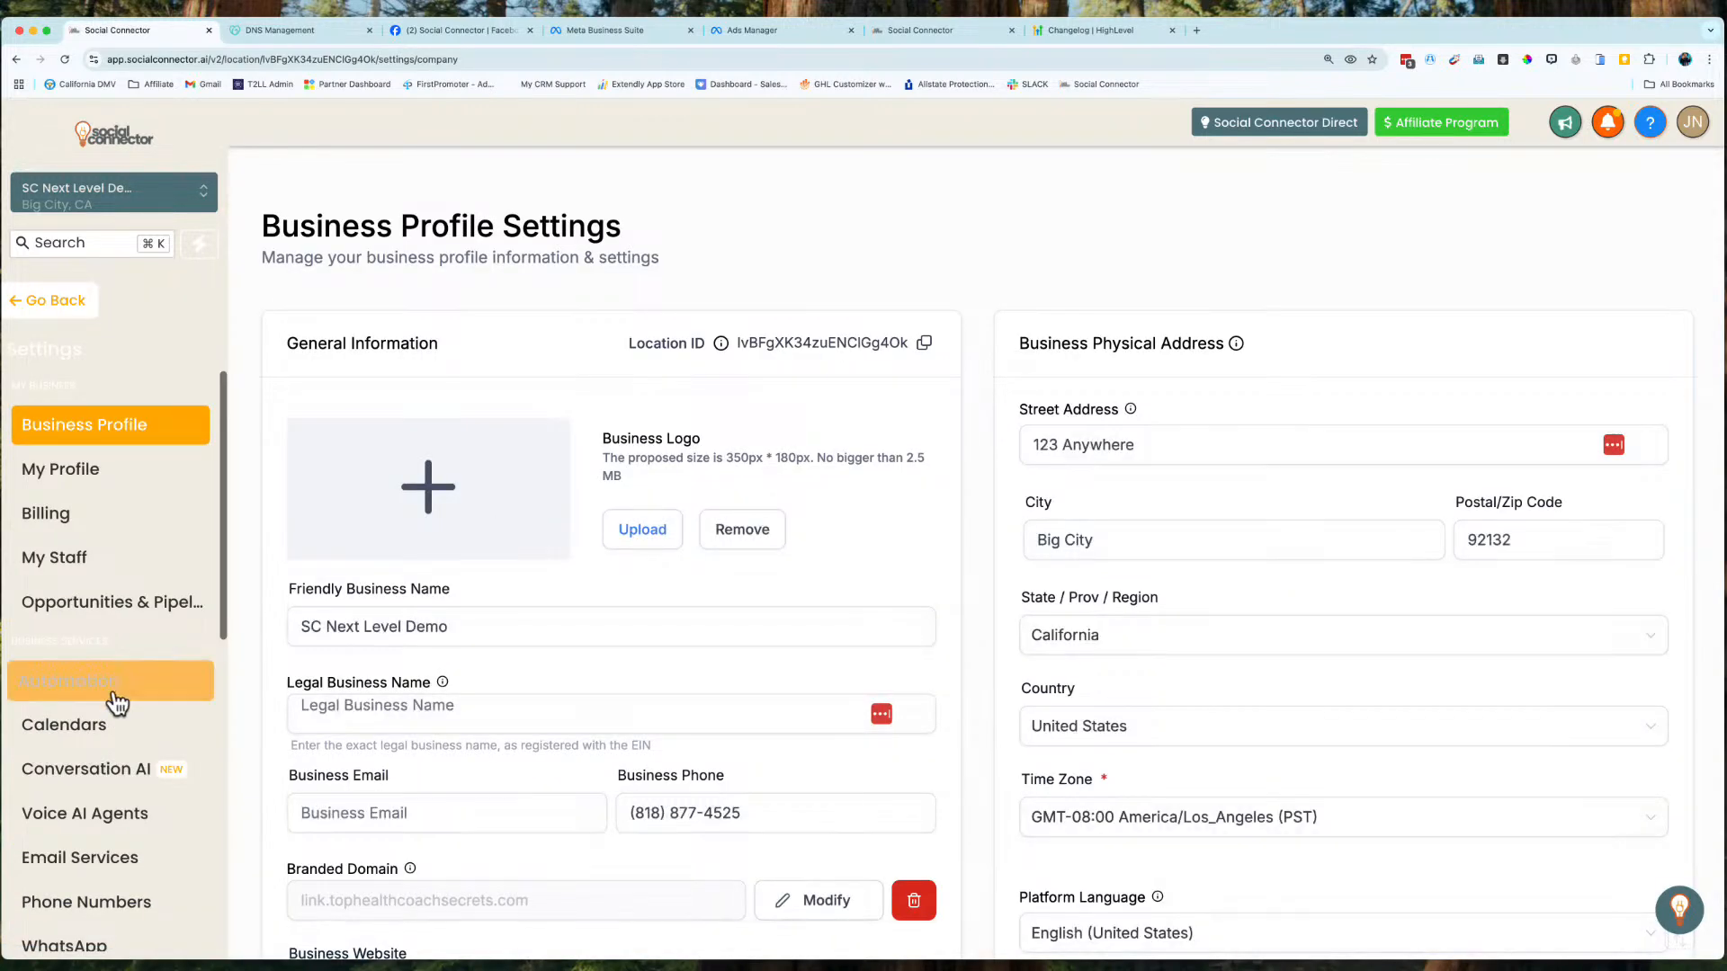
{"action": "scroll", "coordinate": [84, 752], "scroll_direction": "down", "scroll_amount": 6}
{"action": "scroll", "coordinate": [90, 751], "scroll_direction": "down", "scroll_amount": 3}
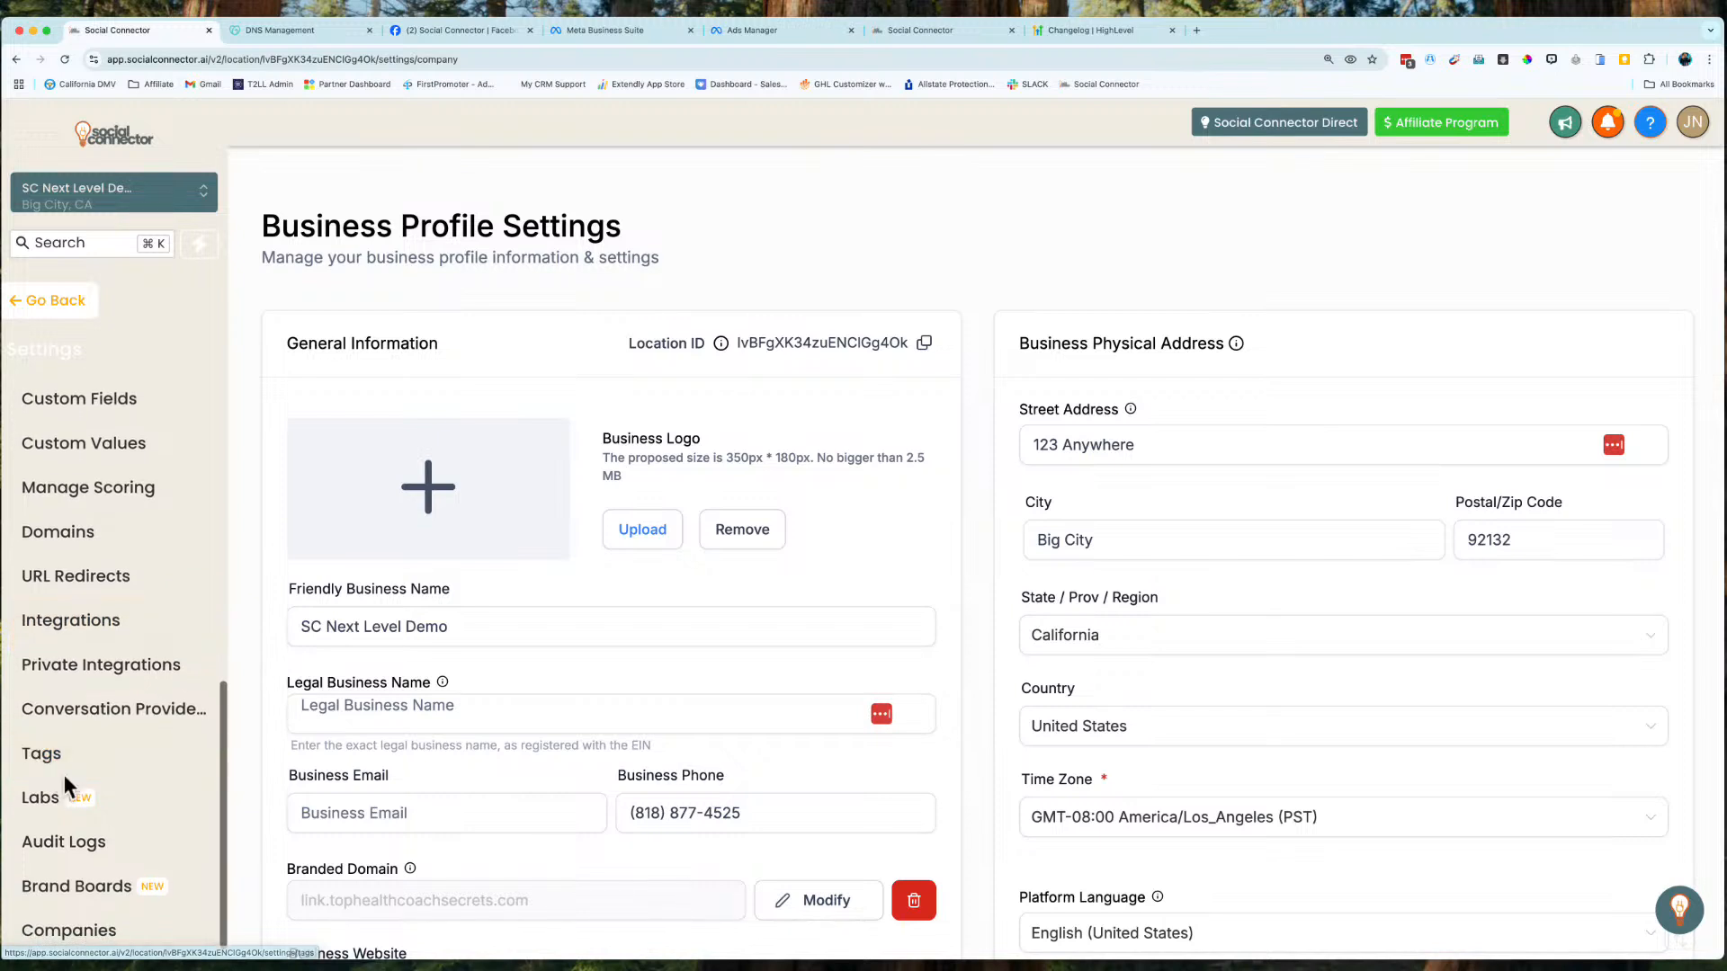
{"action": "left_click", "coordinate": [58, 757]}
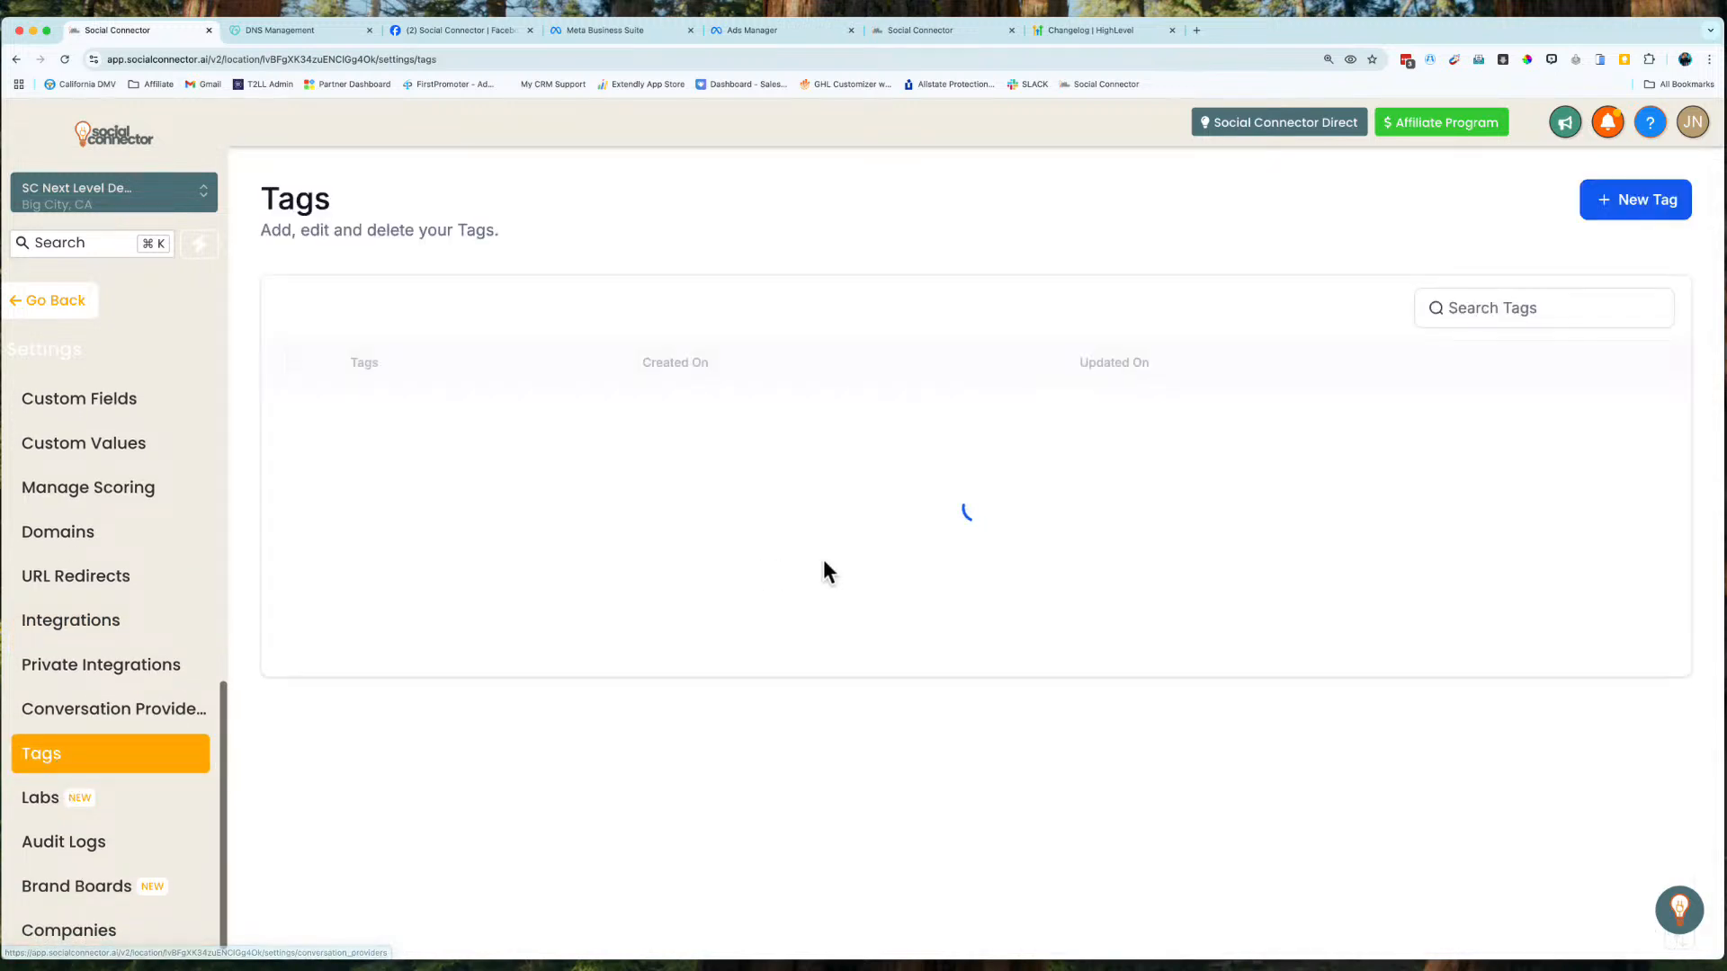